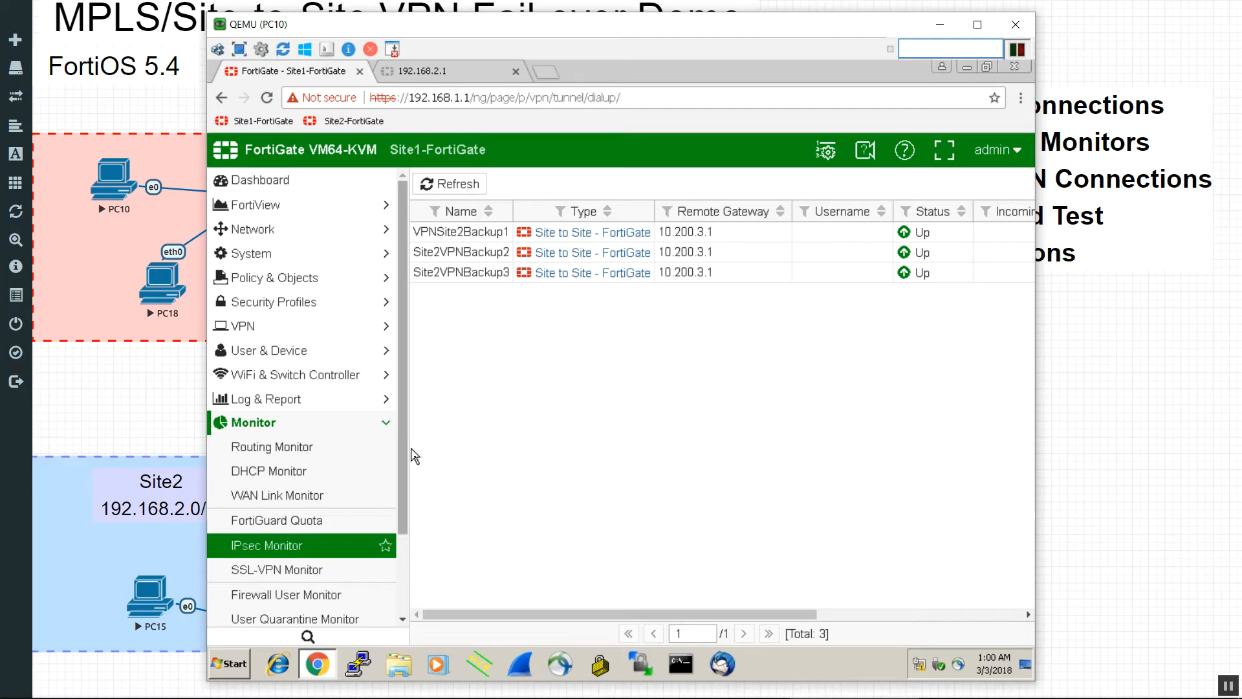
Step: Open the Site1 static routes and compare the port10 route to 192.168.2.0/24 with the MPLS link in the topology diagram
{"action": "scroll", "coordinate": [410, 449], "scroll_direction": "down", "scroll_amount": 3}
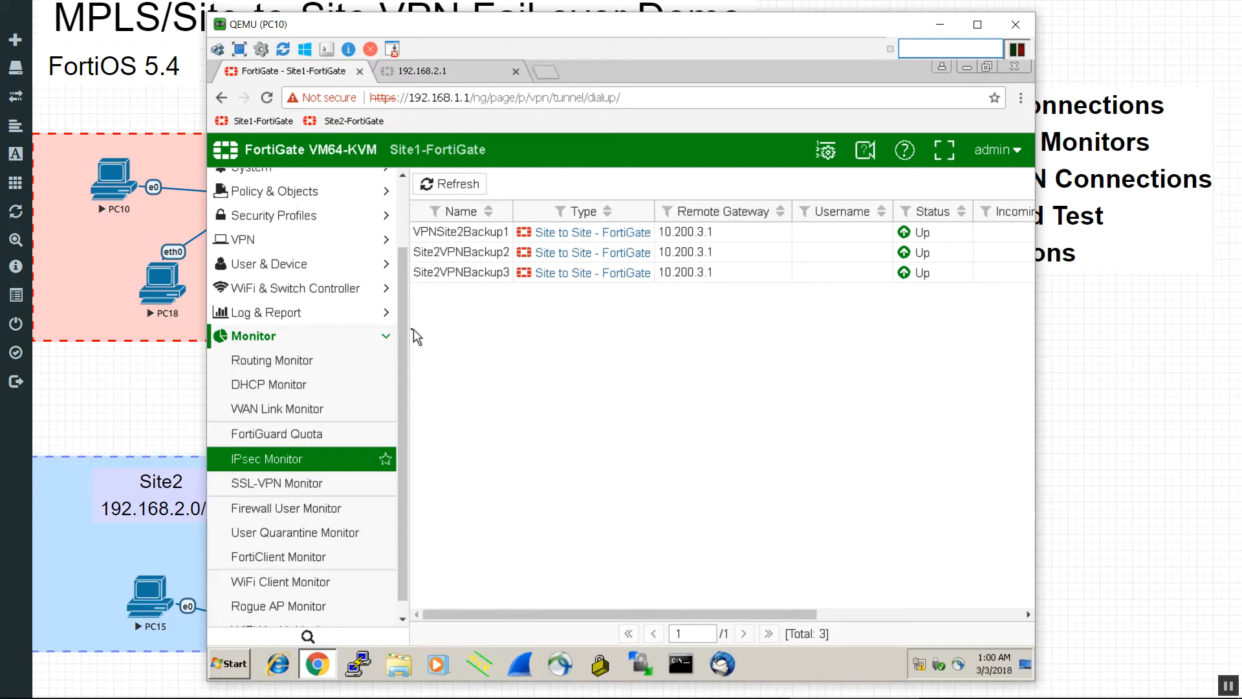
{"action": "scroll", "coordinate": [404, 336], "scroll_direction": "up", "scroll_amount": 3}
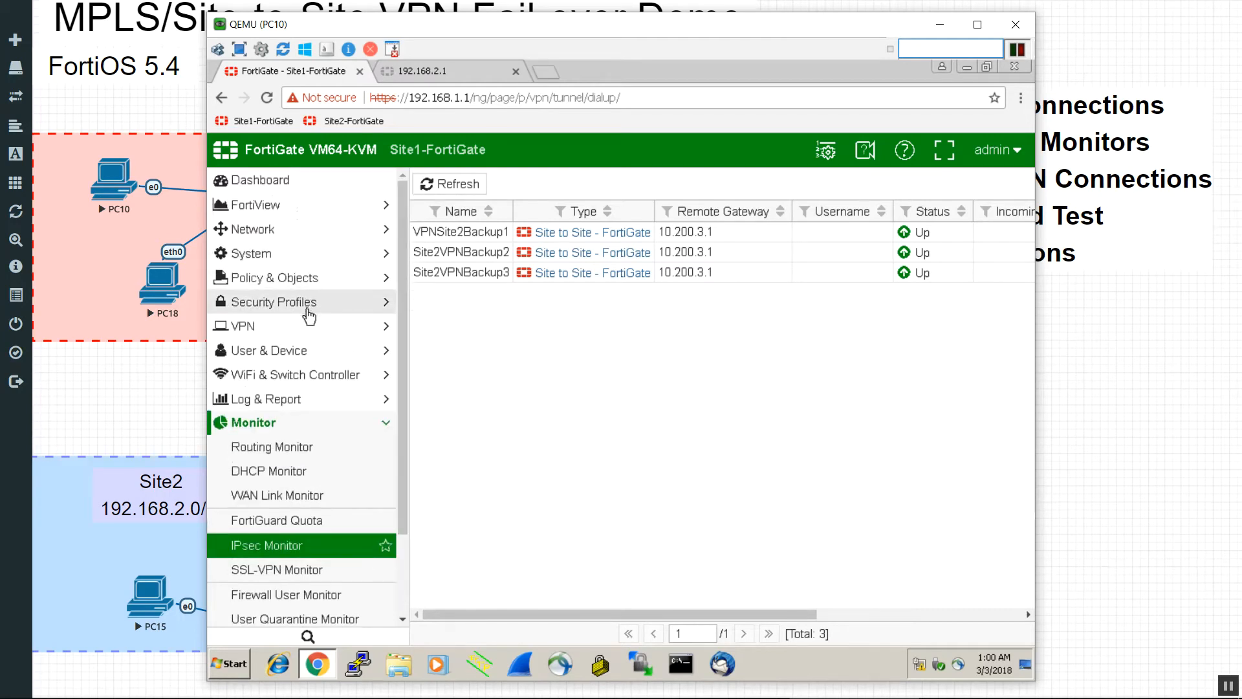
{"action": "left_click", "coordinate": [308, 229]}
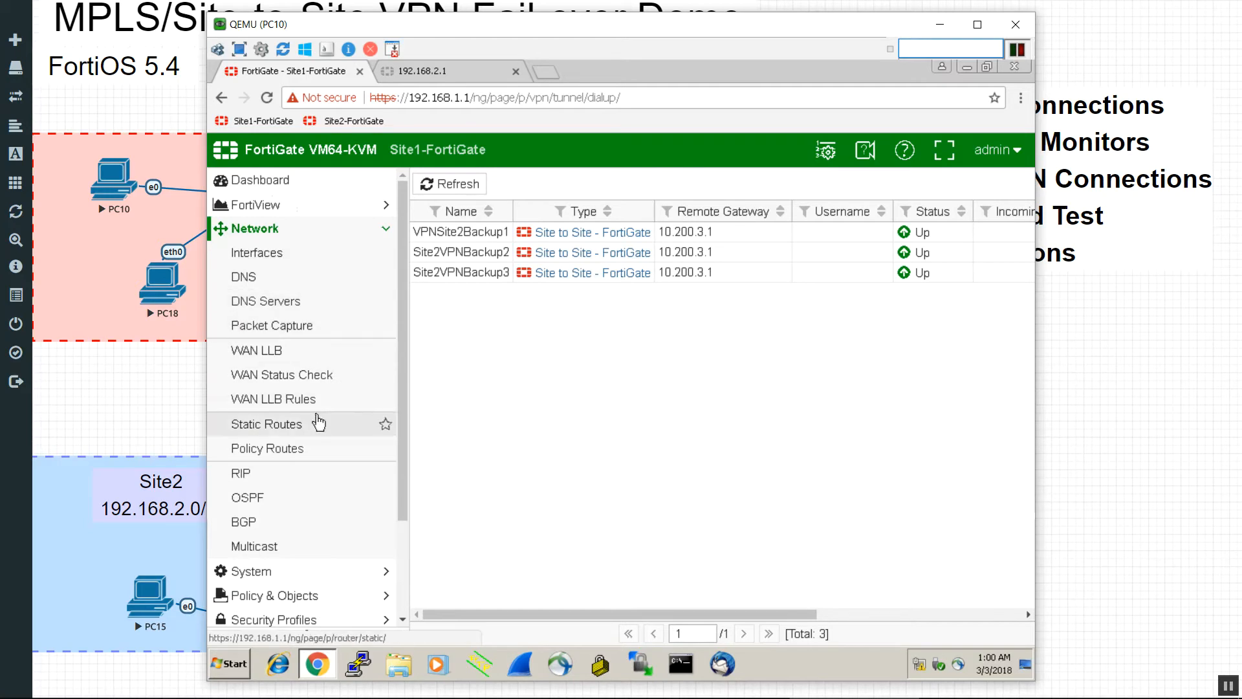
{"action": "left_click", "coordinate": [318, 423]}
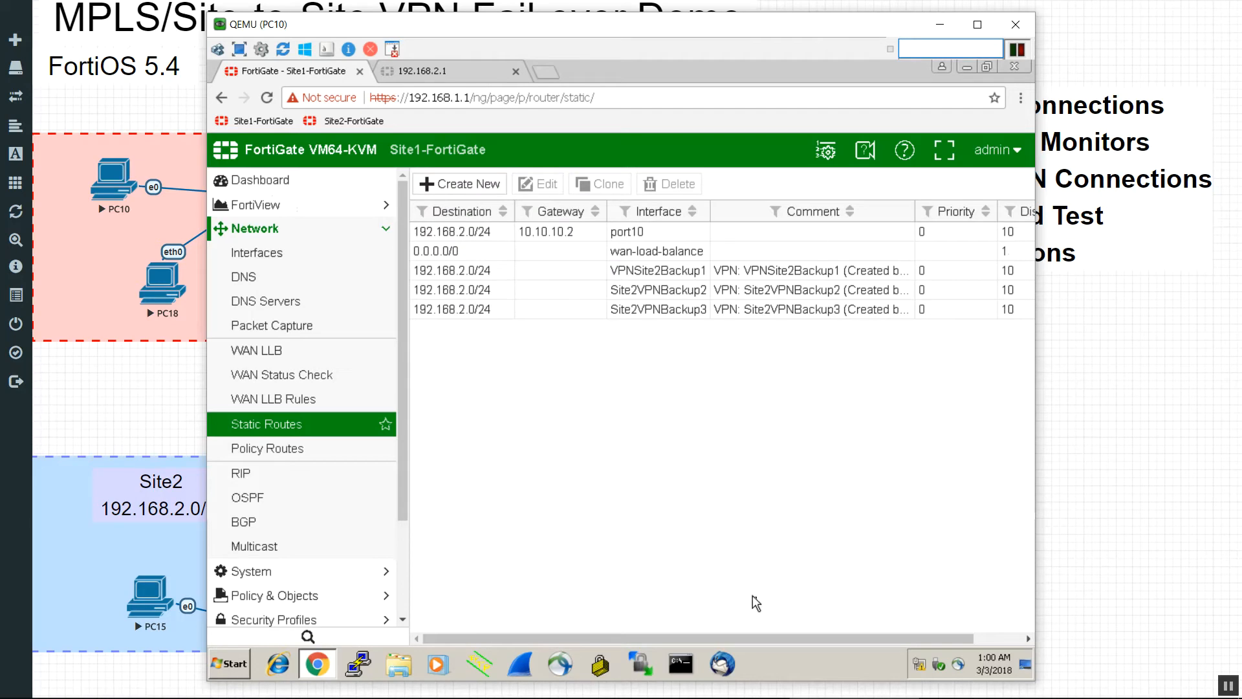
{"action": "left_click_drag", "start_coordinate": [712, 637], "coordinate": [725, 610]}
{"action": "left_click_drag", "start_coordinate": [506, 34], "coordinate": [750, 24]}
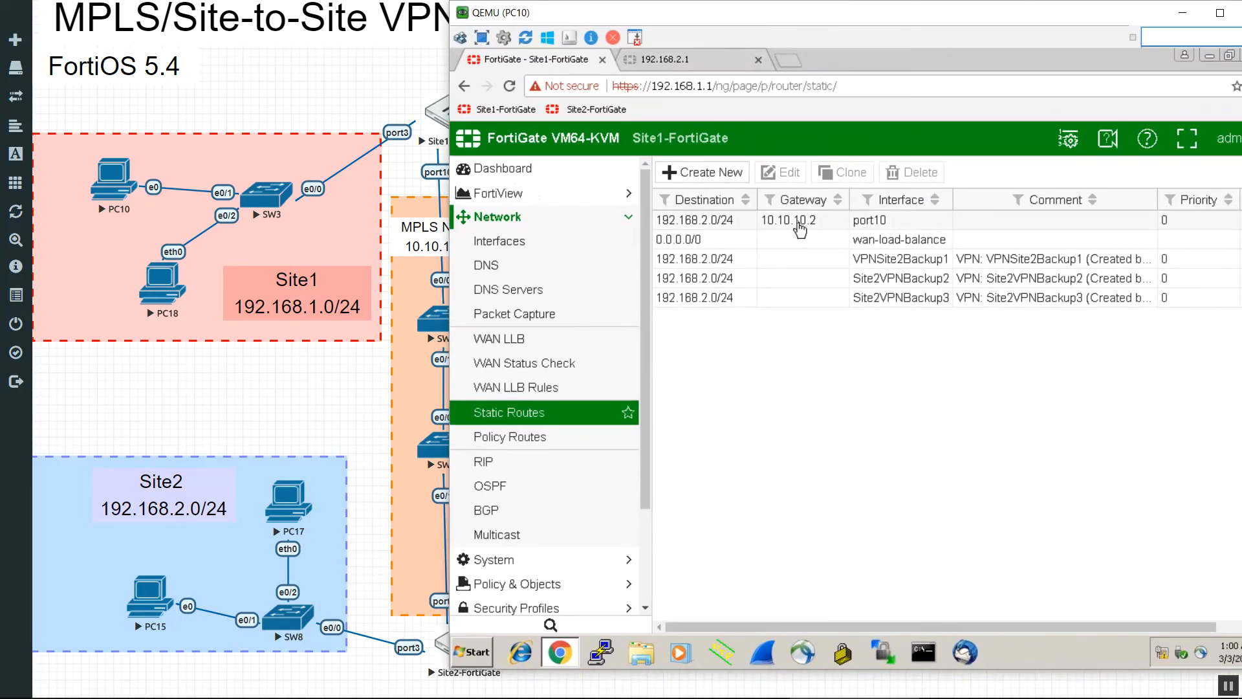
{"action": "left_click_drag", "start_coordinate": [709, 34], "coordinate": [874, 33]}
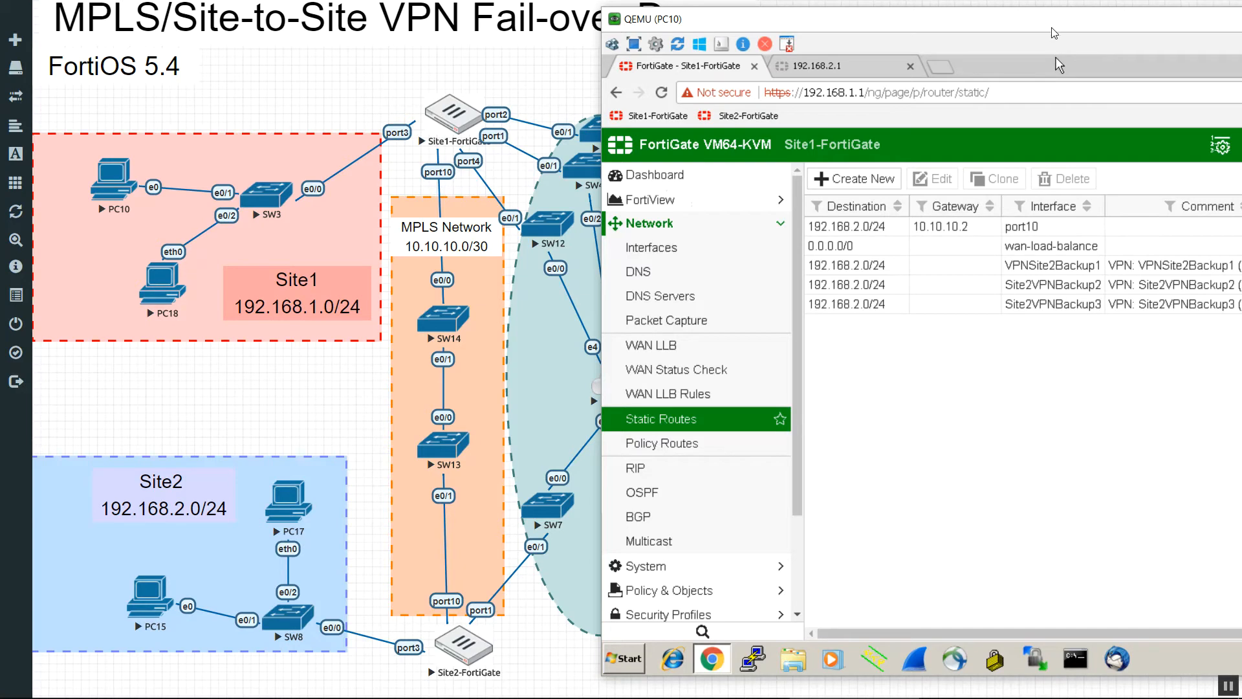
{"action": "left_click_drag", "start_coordinate": [1056, 25], "coordinate": [668, 40]}
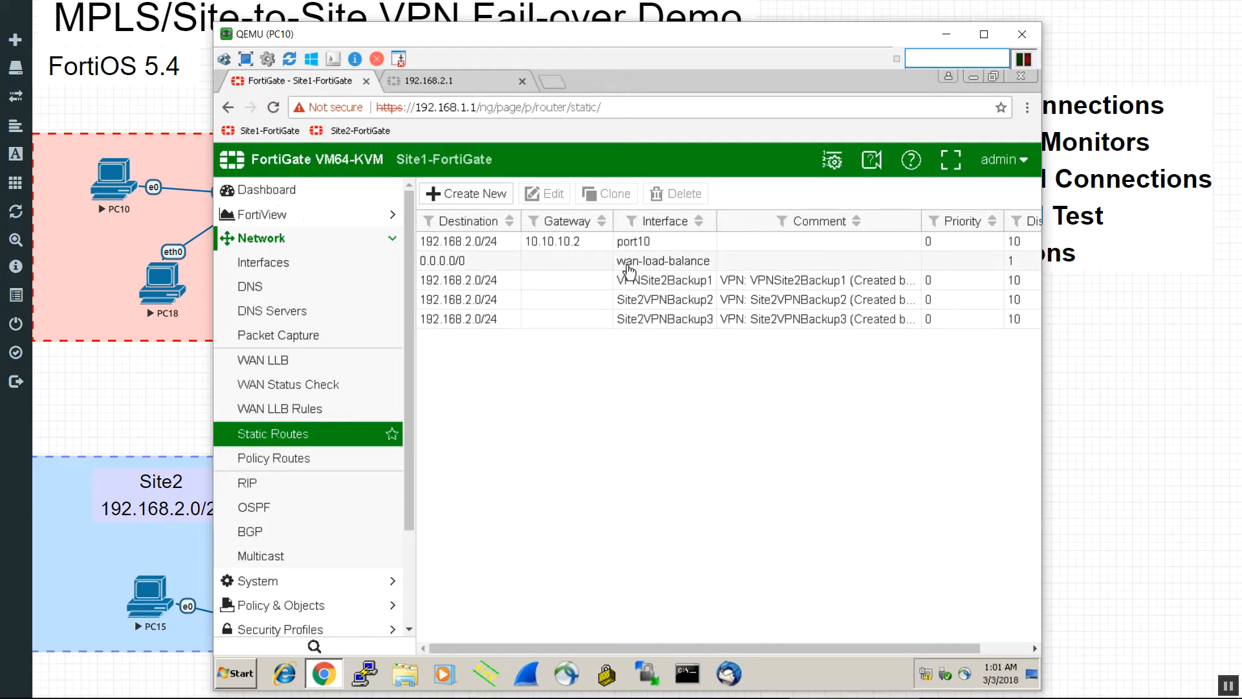
Step: Check the administrative distances of the MPLS, WAN load-balance and backup VPN static routes
{"action": "left_click", "coordinate": [1015, 646]}
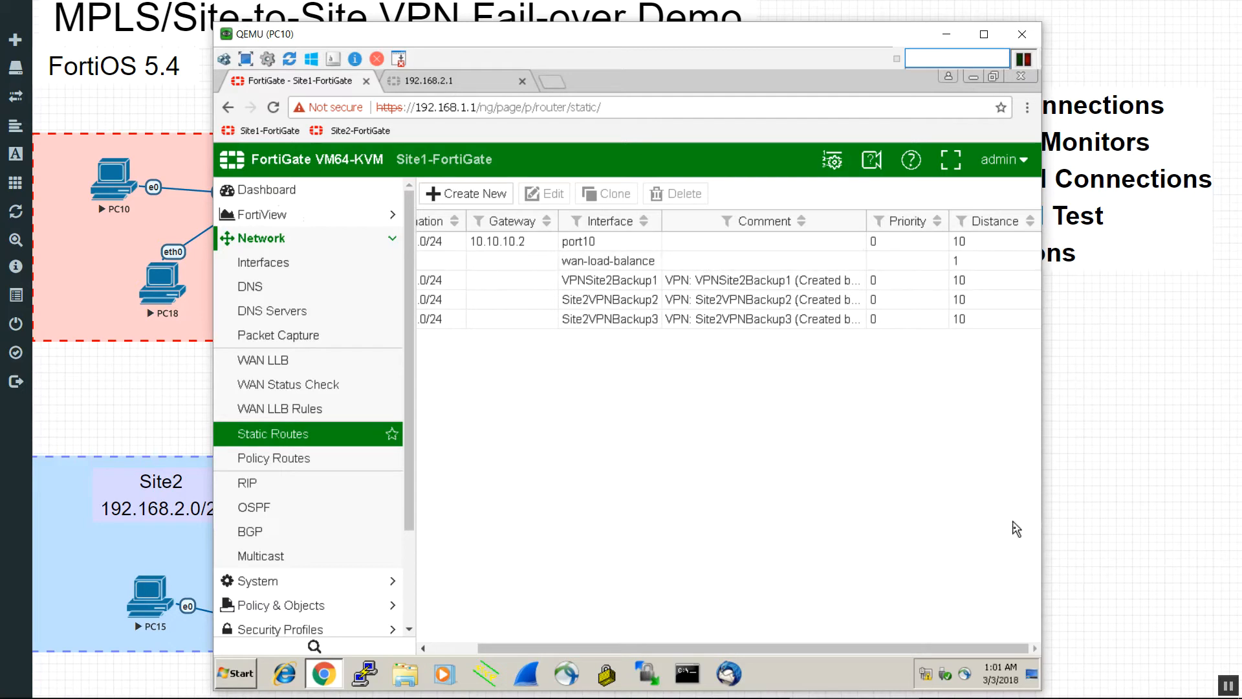
{"action": "mouse_move", "coordinate": [992, 651]}
{"action": "left_mouse_down"}
{"action": "mouse_move", "coordinate": [970, 642]}
{"action": "mouse_move", "coordinate": [1002, 644]}
{"action": "left_mouse_up"}
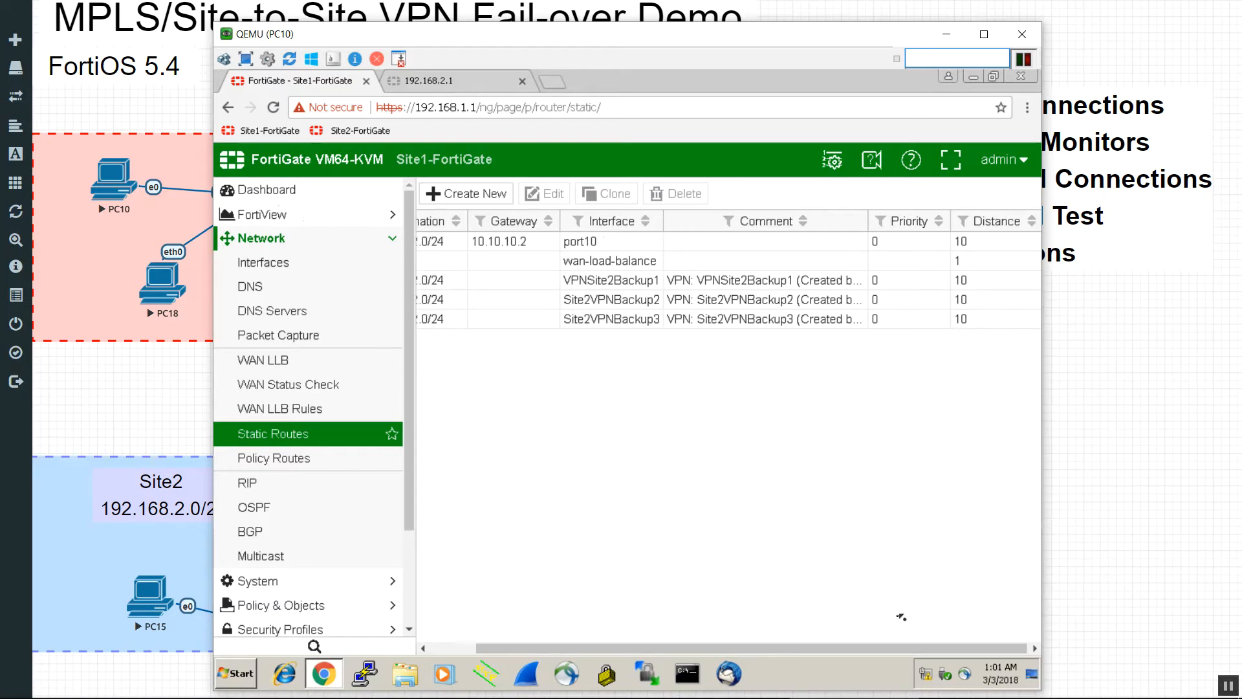
{"action": "scroll", "coordinate": [915, 626], "scroll_direction": "left", "scroll_amount": 2}
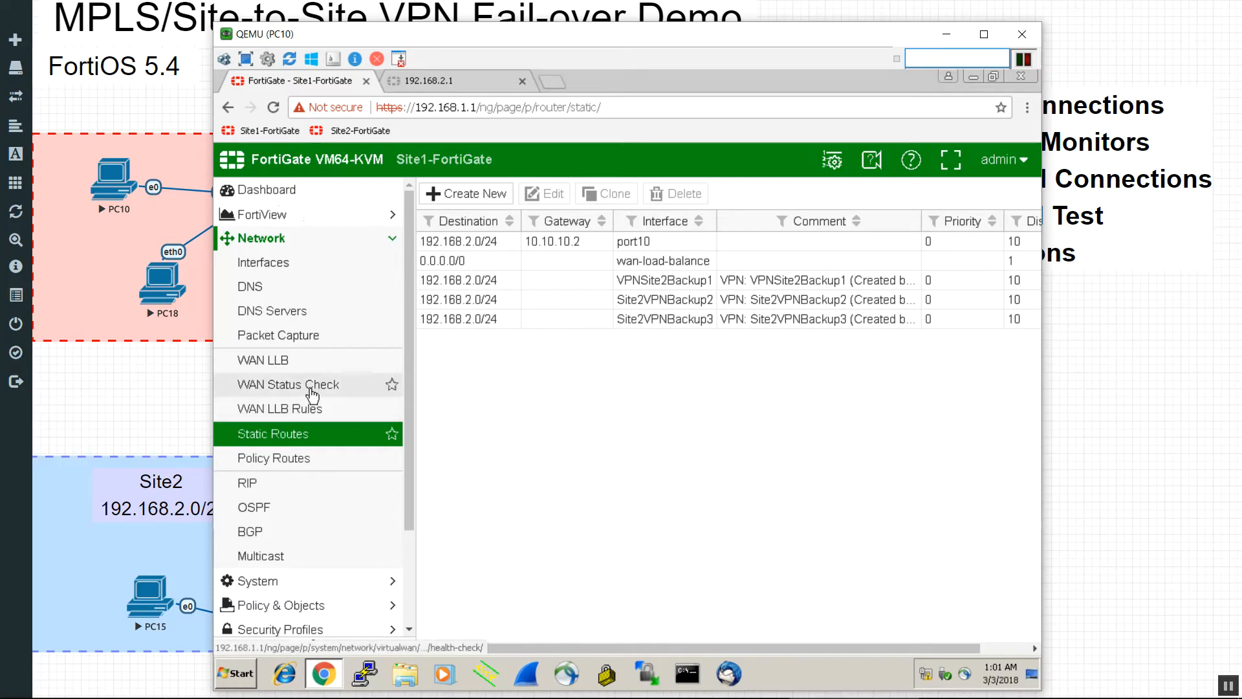
Step: Try the Source IP load balancing algorithm for WAN LLB without applying it, and return to the static routes
{"action": "left_click", "coordinate": [304, 368]}
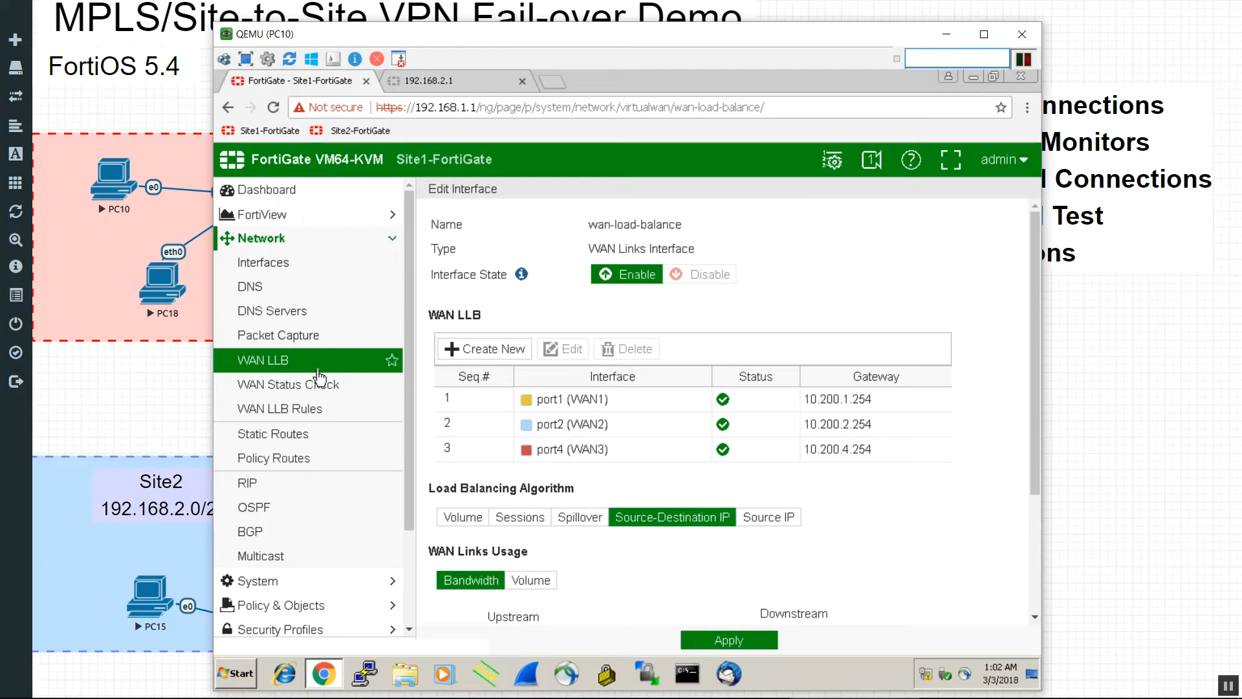
{"action": "left_click", "coordinate": [769, 518]}
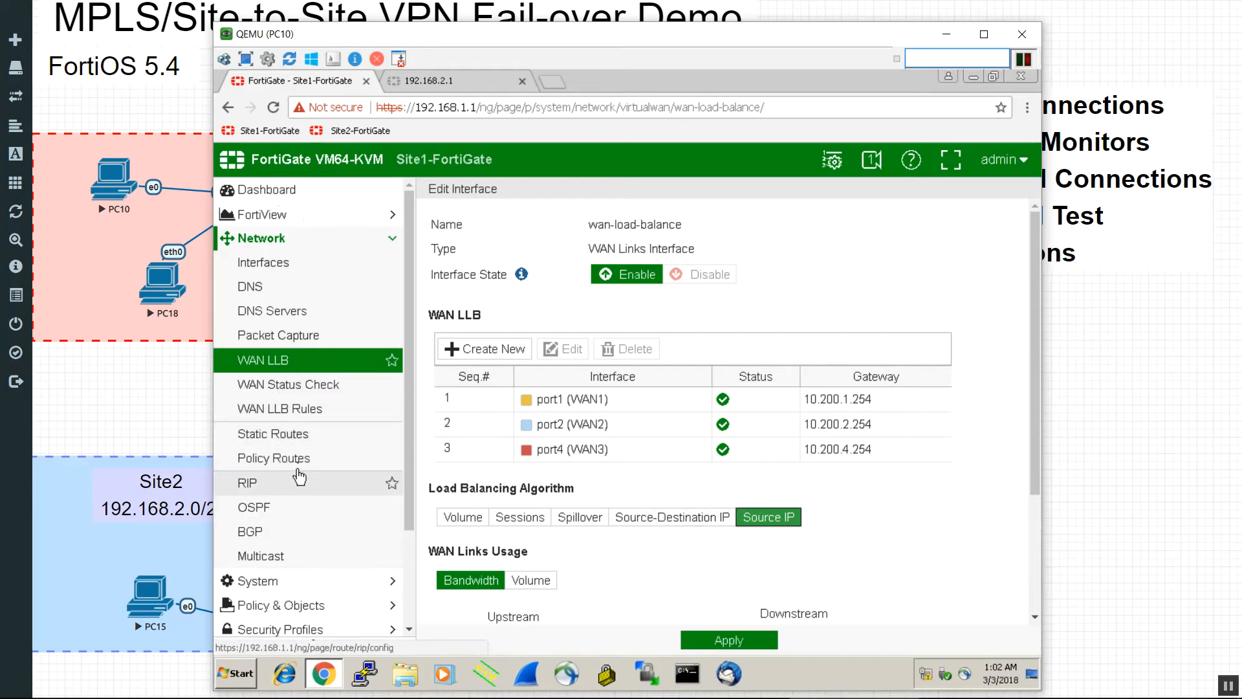
{"action": "left_click", "coordinate": [294, 435]}
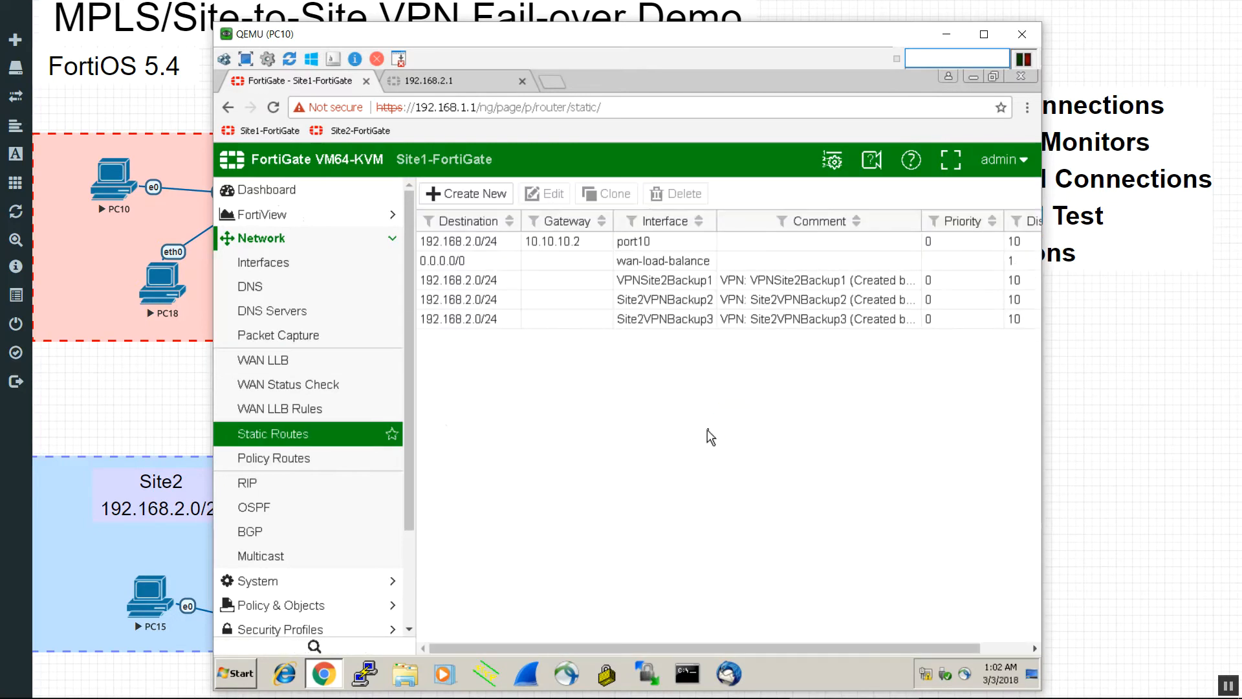
Step: Set the administrative distance of the 192.168.2.0/24 static route through port10 to 5 and save it
{"action": "left_click_drag", "start_coordinate": [869, 646], "coordinate": [832, 633]}
{"action": "left_click", "coordinate": [1016, 646]}
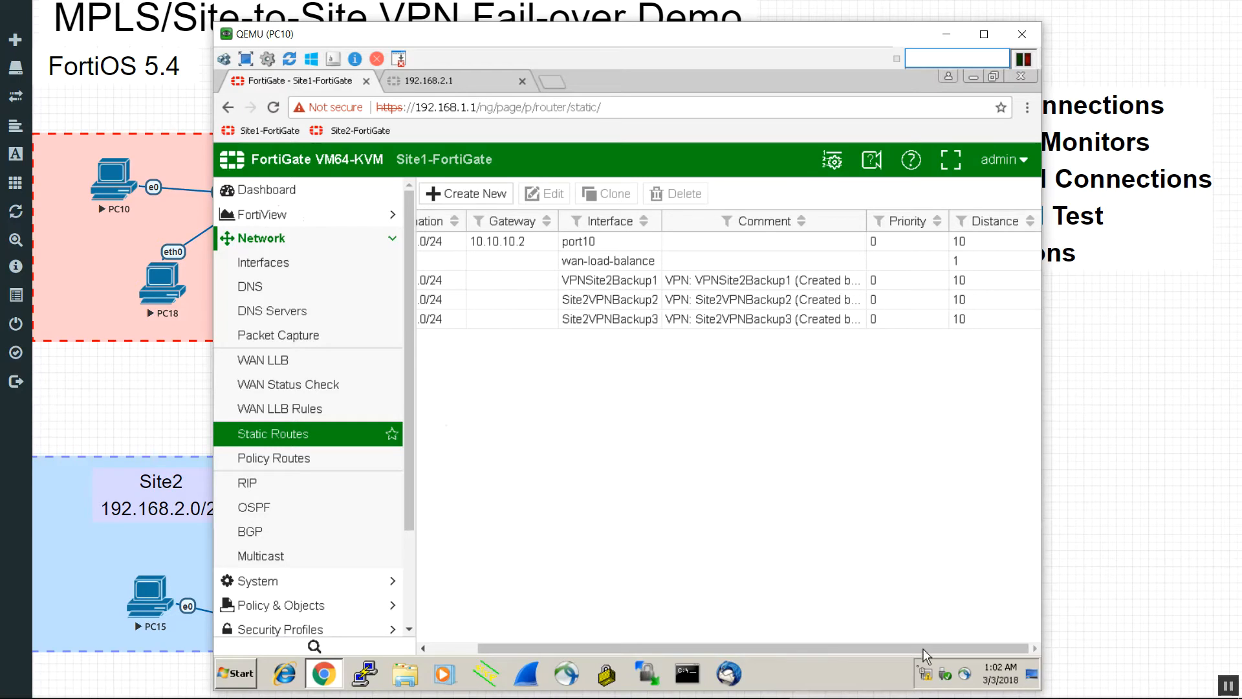
{"action": "left_click_drag", "start_coordinate": [914, 649], "coordinate": [948, 628]}
{"action": "scroll", "coordinate": [886, 610], "scroll_direction": "left", "scroll_amount": 3}
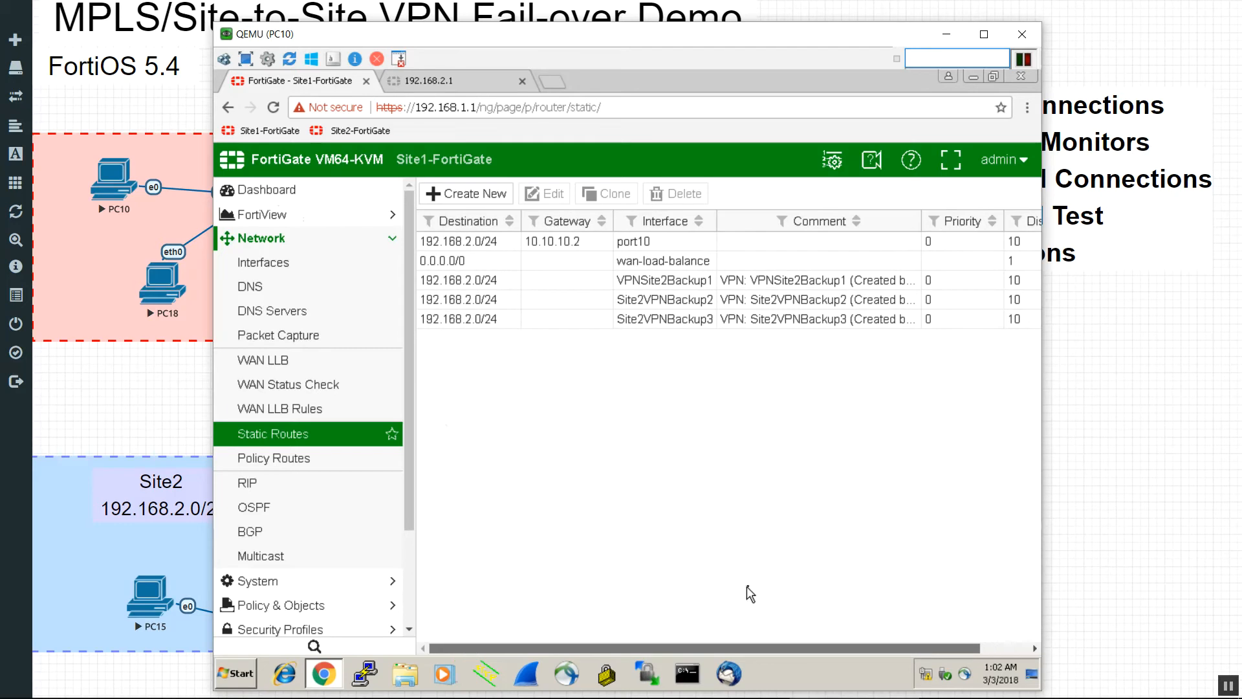
{"action": "left_click_drag", "start_coordinate": [839, 647], "coordinate": [902, 628]}
{"action": "double_click", "coordinate": [1016, 241]}
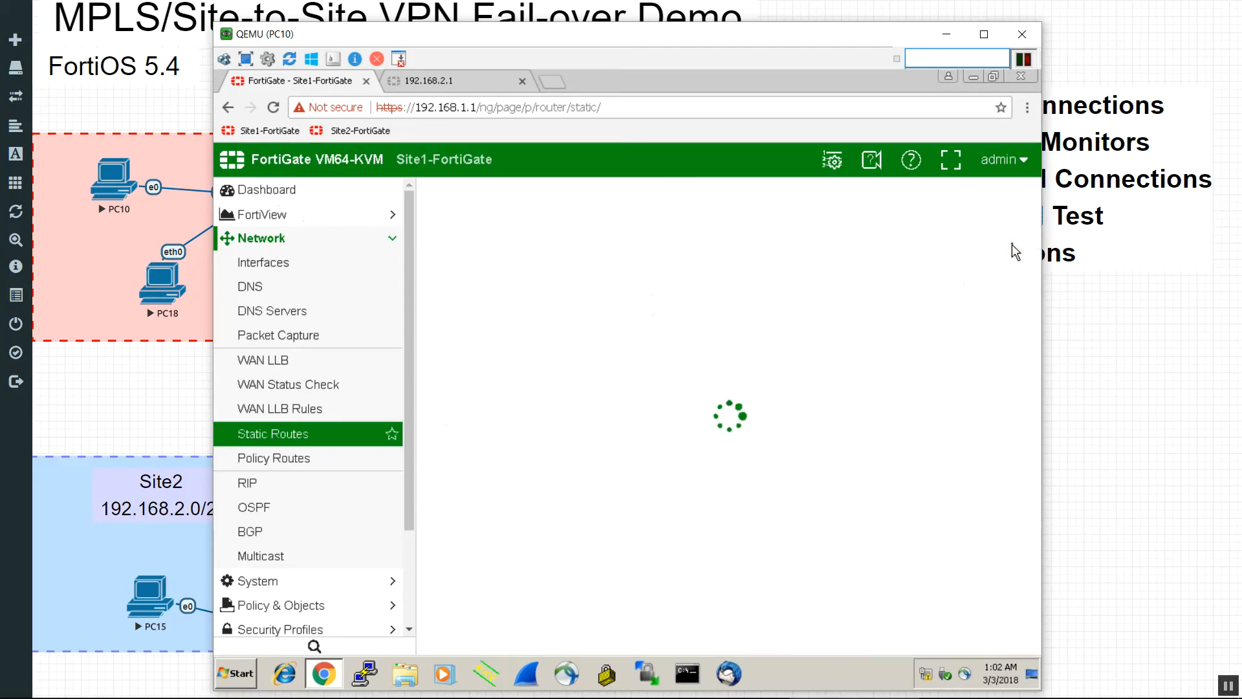
{"action": "left_click_drag", "start_coordinate": [627, 321], "coordinate": [553, 323]}
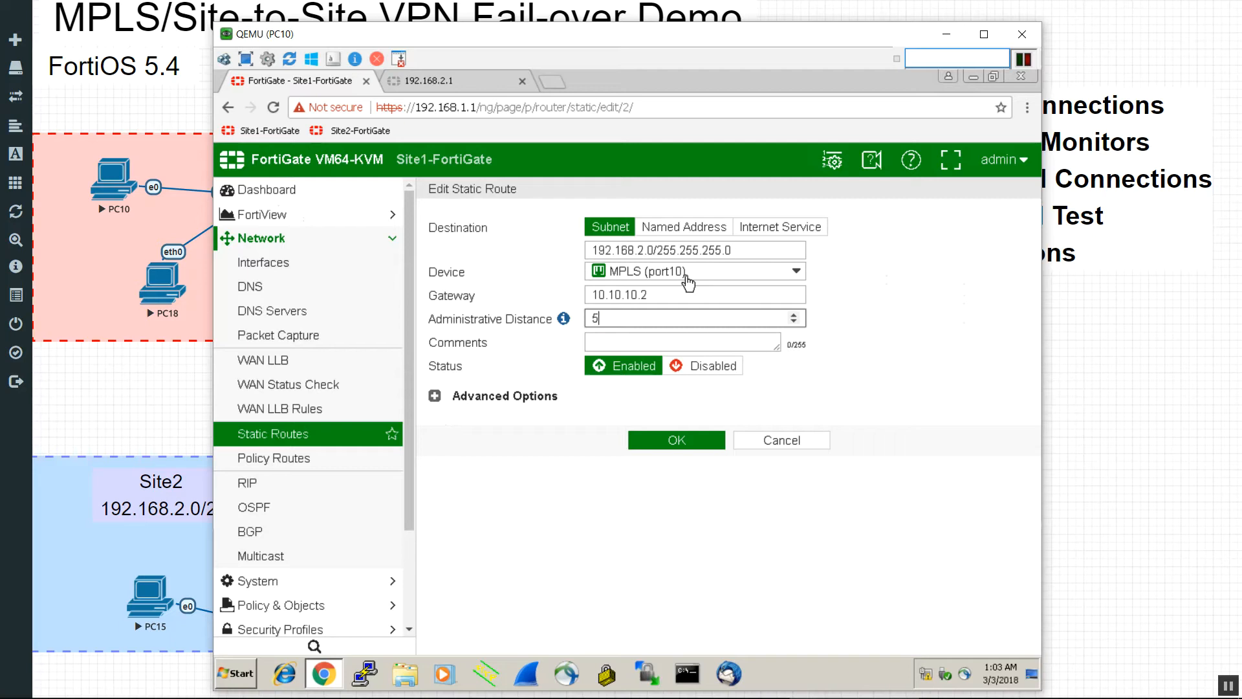
{"action": "left_click", "coordinate": [685, 445]}
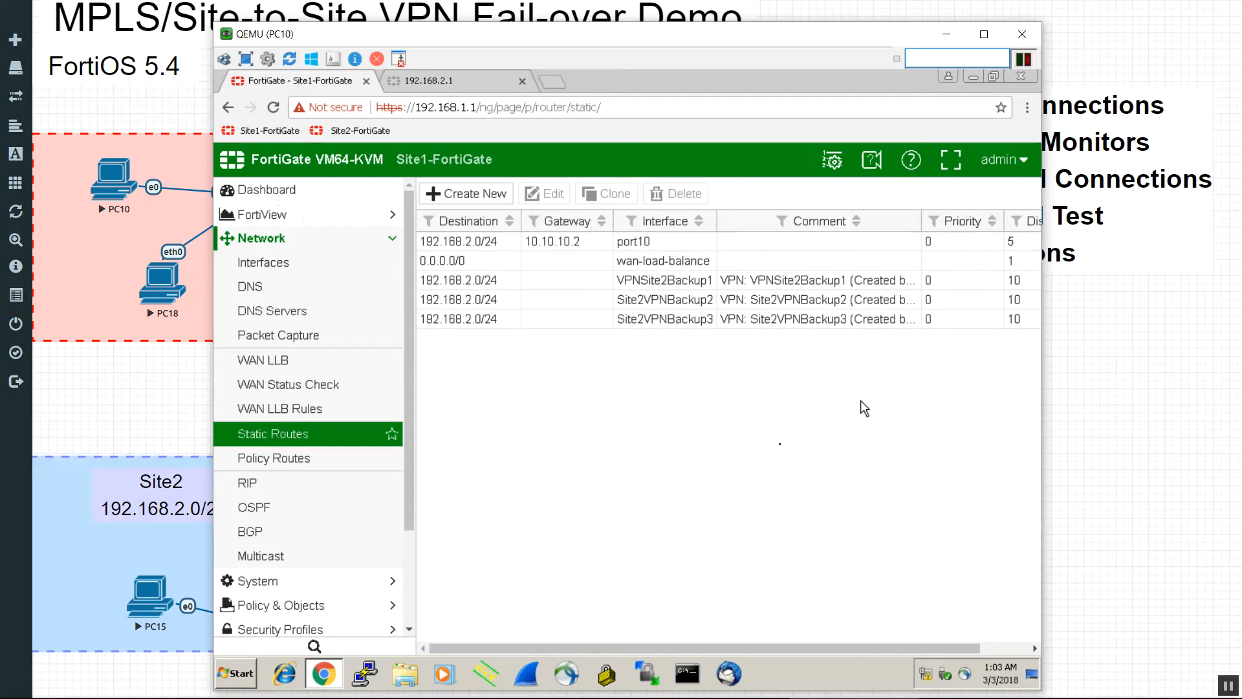
Step: Open the routing monitor to check the active route to 192.168.2.0/24
{"action": "left_click_drag", "start_coordinate": [406, 509], "coordinate": [406, 523]}
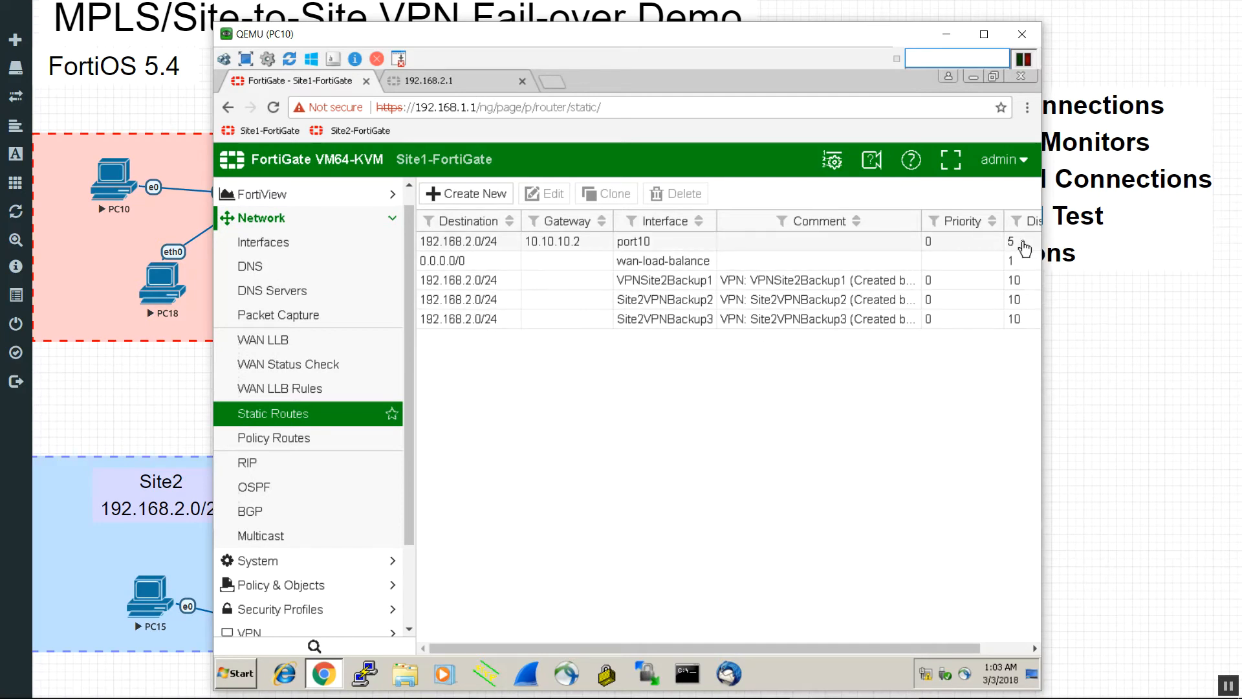
{"action": "scroll", "coordinate": [409, 558], "scroll_direction": "down", "scroll_amount": 2}
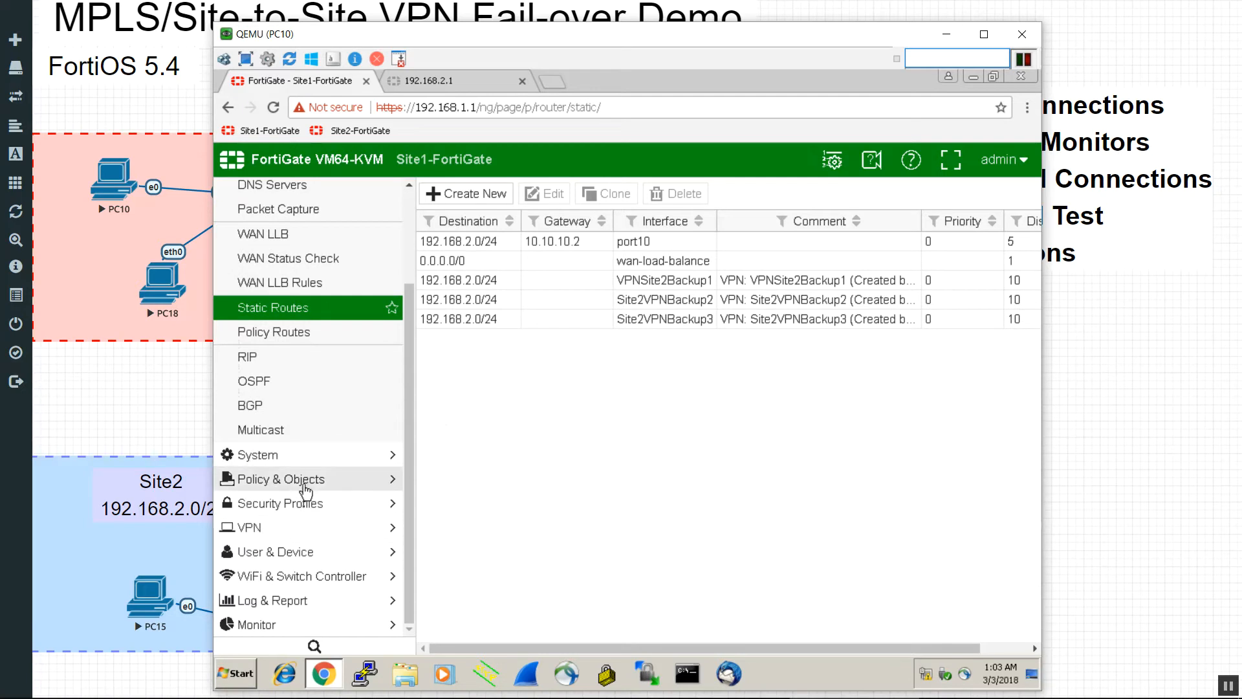
{"action": "left_click", "coordinate": [301, 625]}
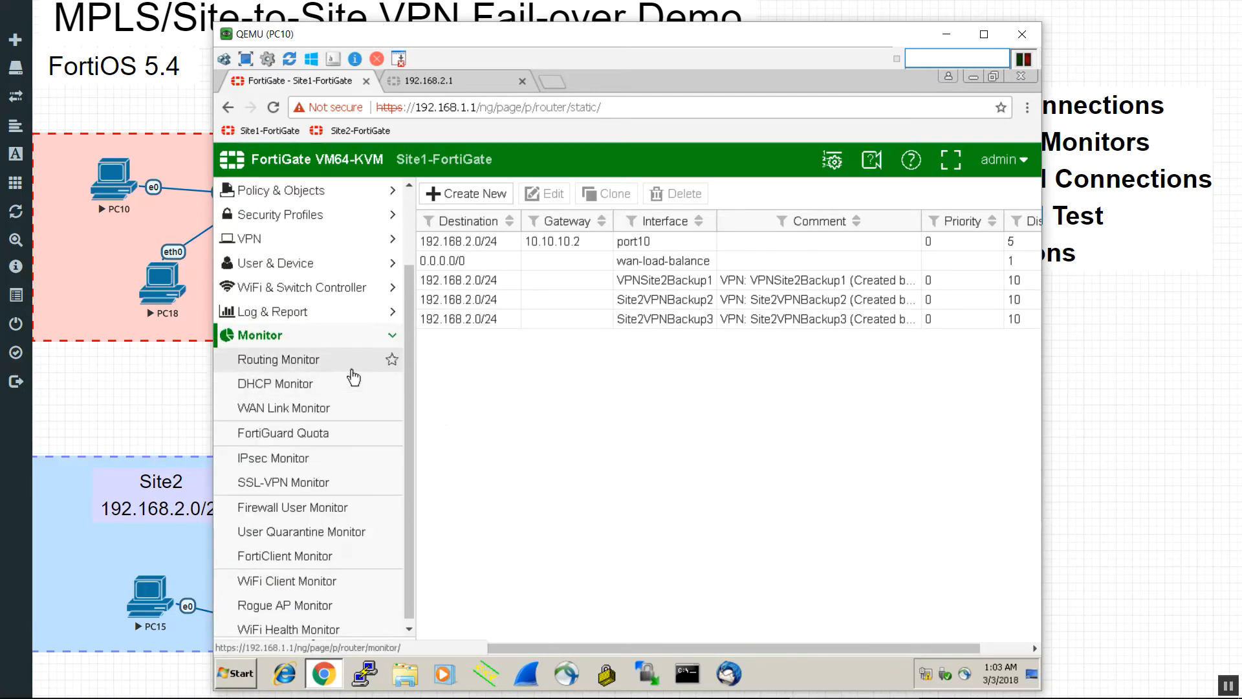
{"action": "left_click", "coordinate": [352, 372]}
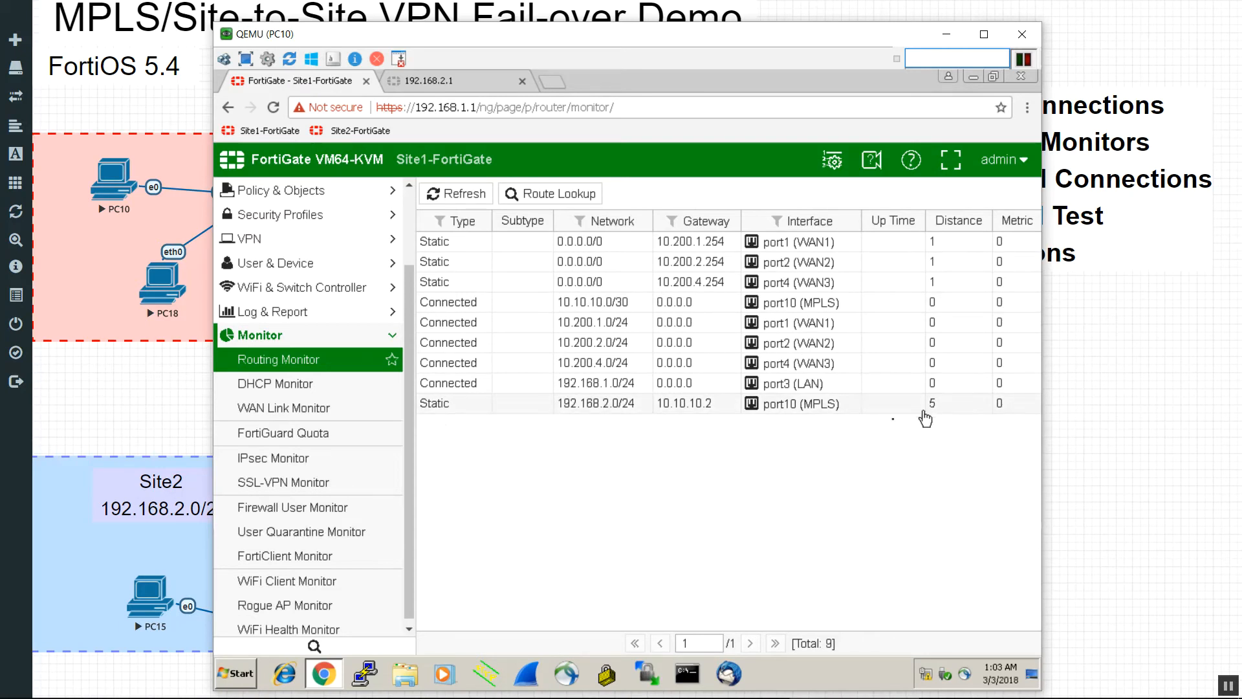
Step: Open the IPsec monitor and refresh the status of the backup tunnels
{"action": "scroll", "coordinate": [409, 582], "scroll_direction": "down", "scroll_amount": 1}
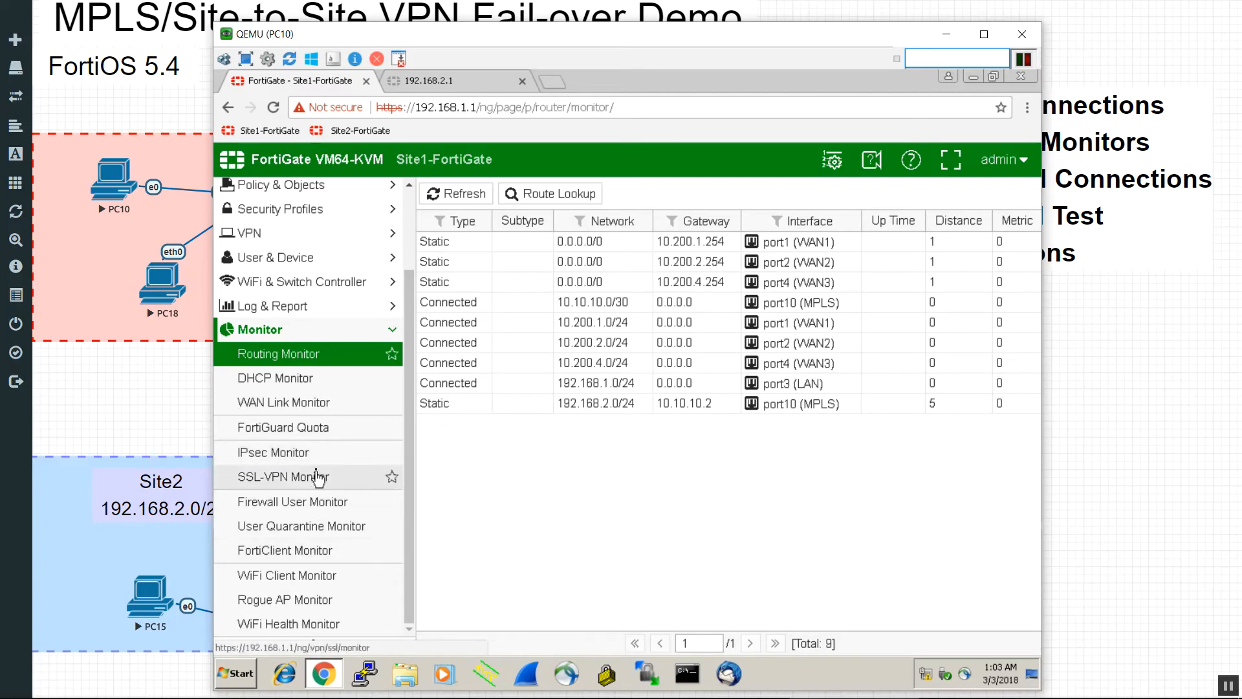
{"action": "left_click", "coordinate": [327, 453]}
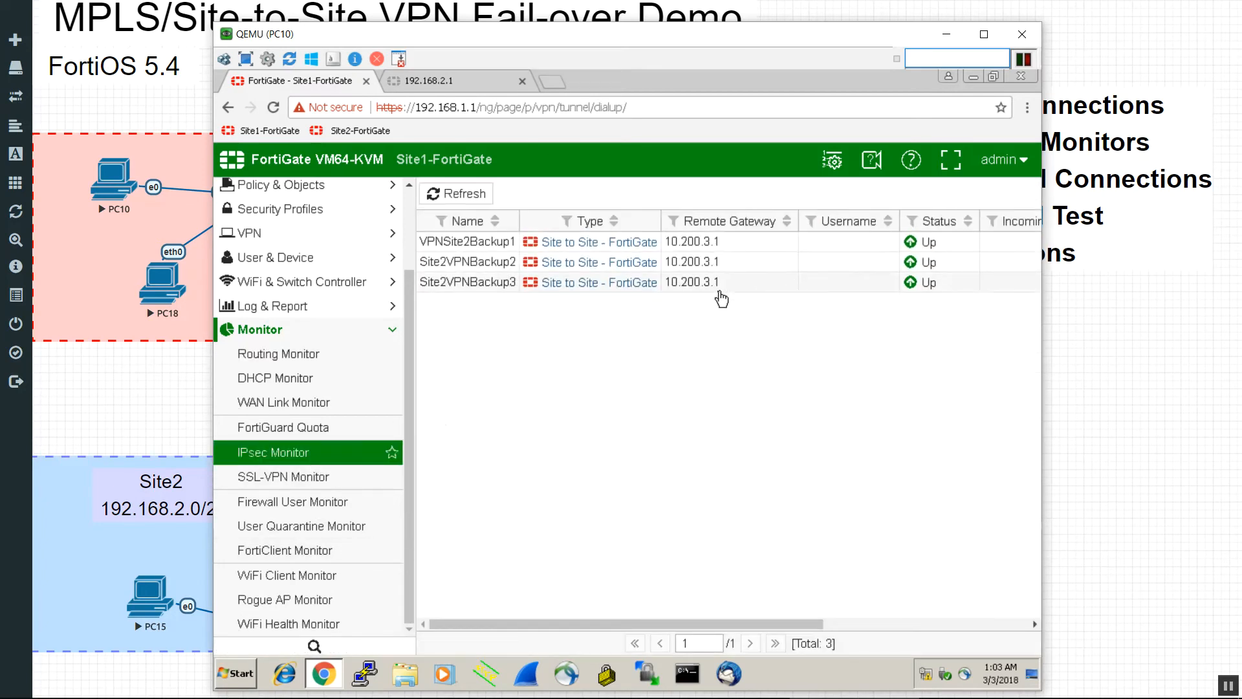
{"action": "left_click", "coordinate": [466, 198]}
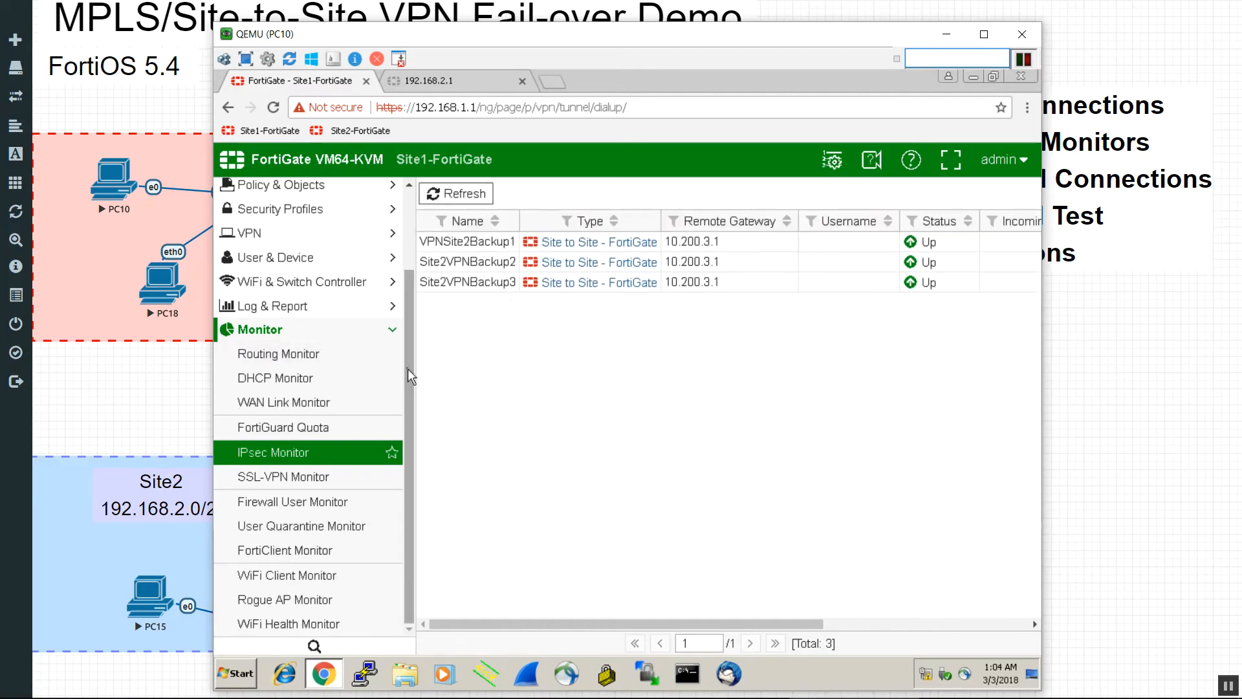
Step: Bring down the IPsec tunnels VPNSite2Backup1, Site2VPNBackup2 and Site2VPNBackup3
{"action": "left_click_drag", "start_coordinate": [408, 366], "coordinate": [404, 288]}
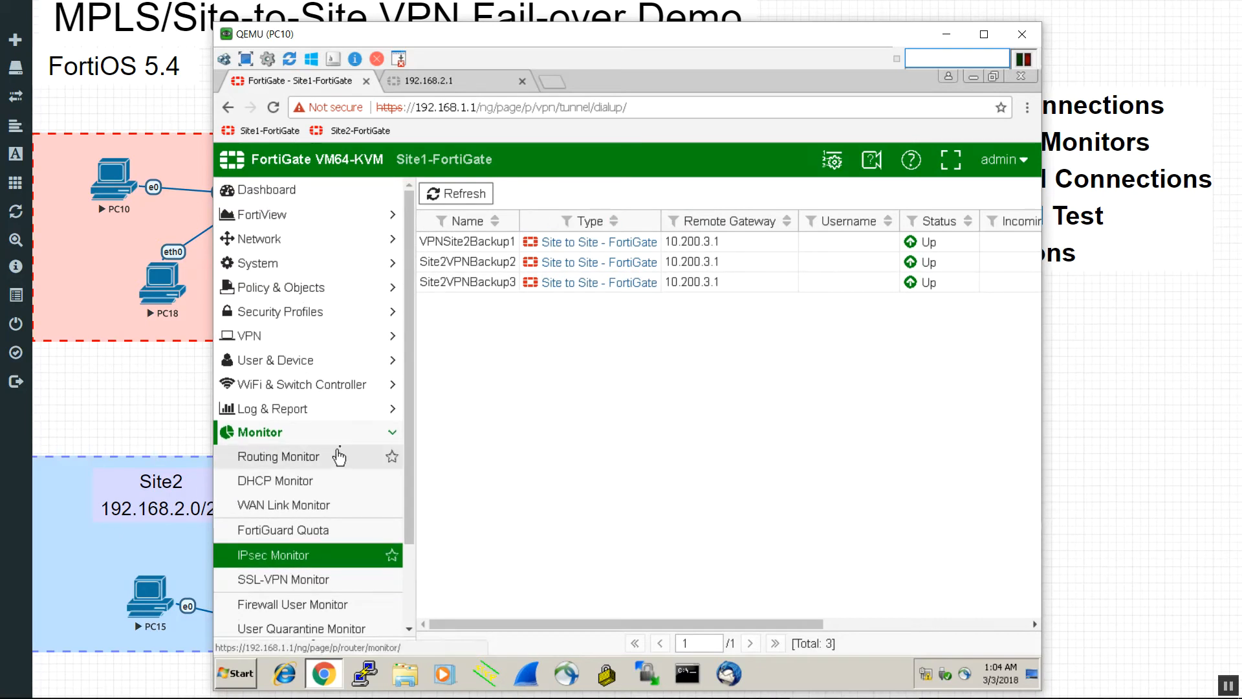
{"action": "right_click", "coordinate": [741, 249]}
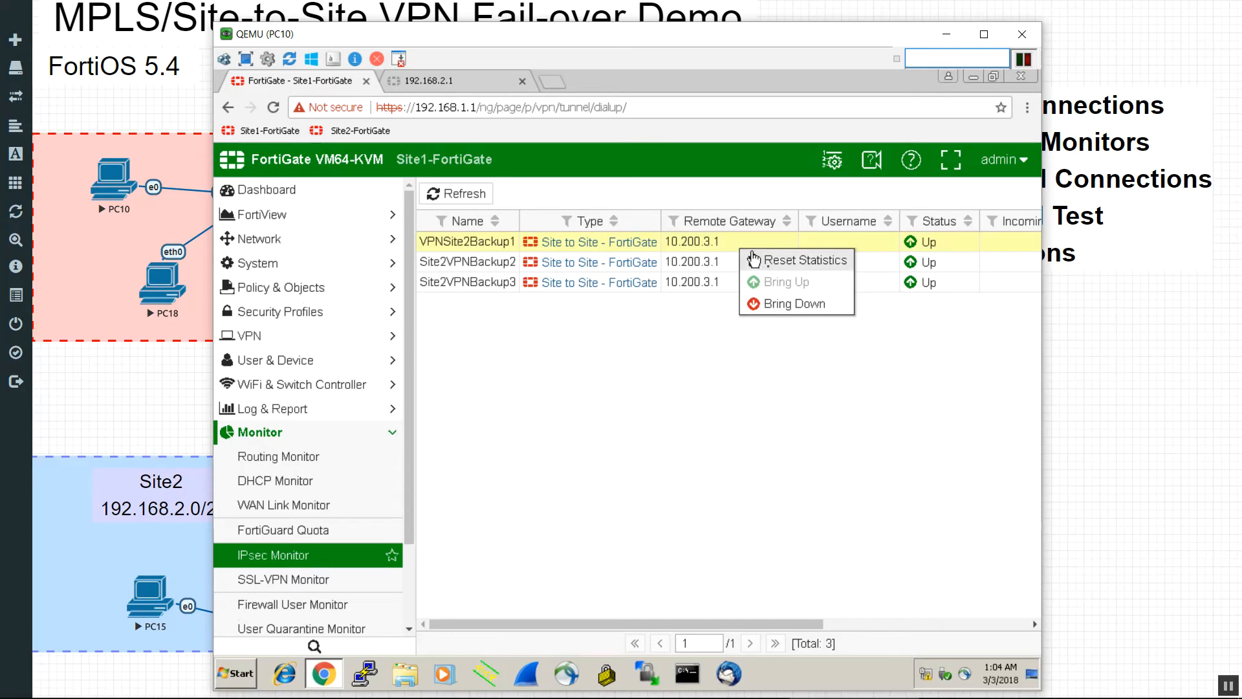
{"action": "left_click", "coordinate": [774, 303]}
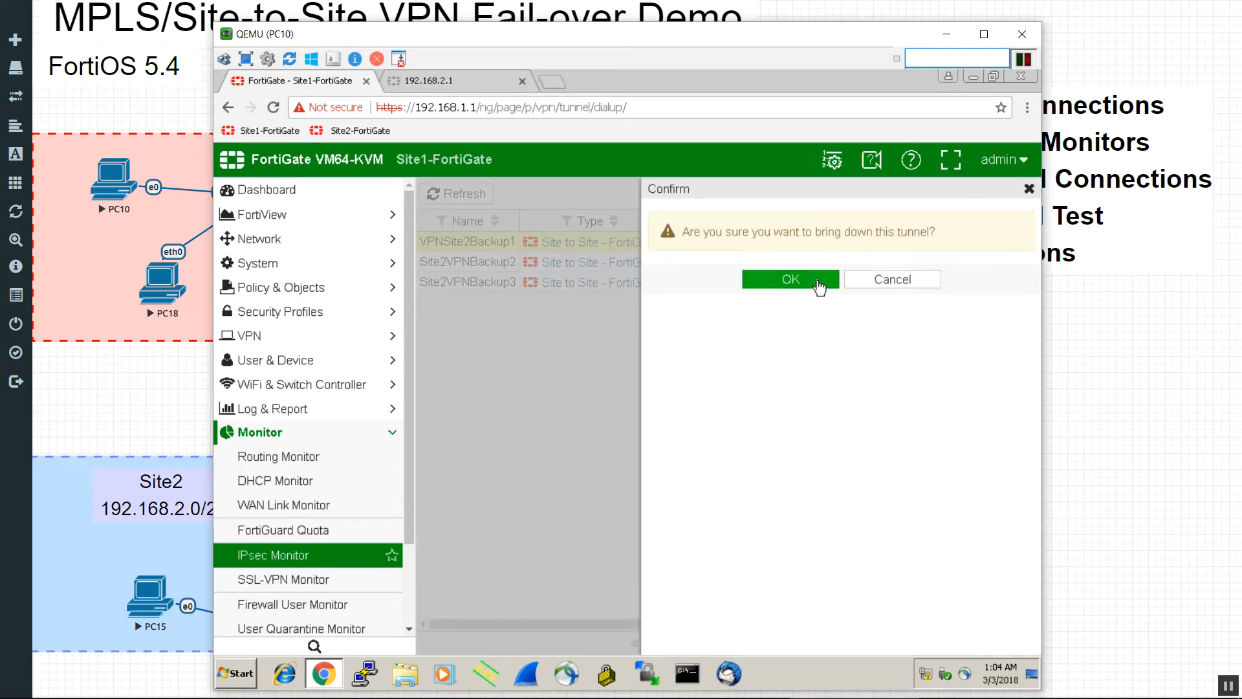
{"action": "left_click", "coordinate": [822, 286]}
{"action": "right_click", "coordinate": [850, 261]}
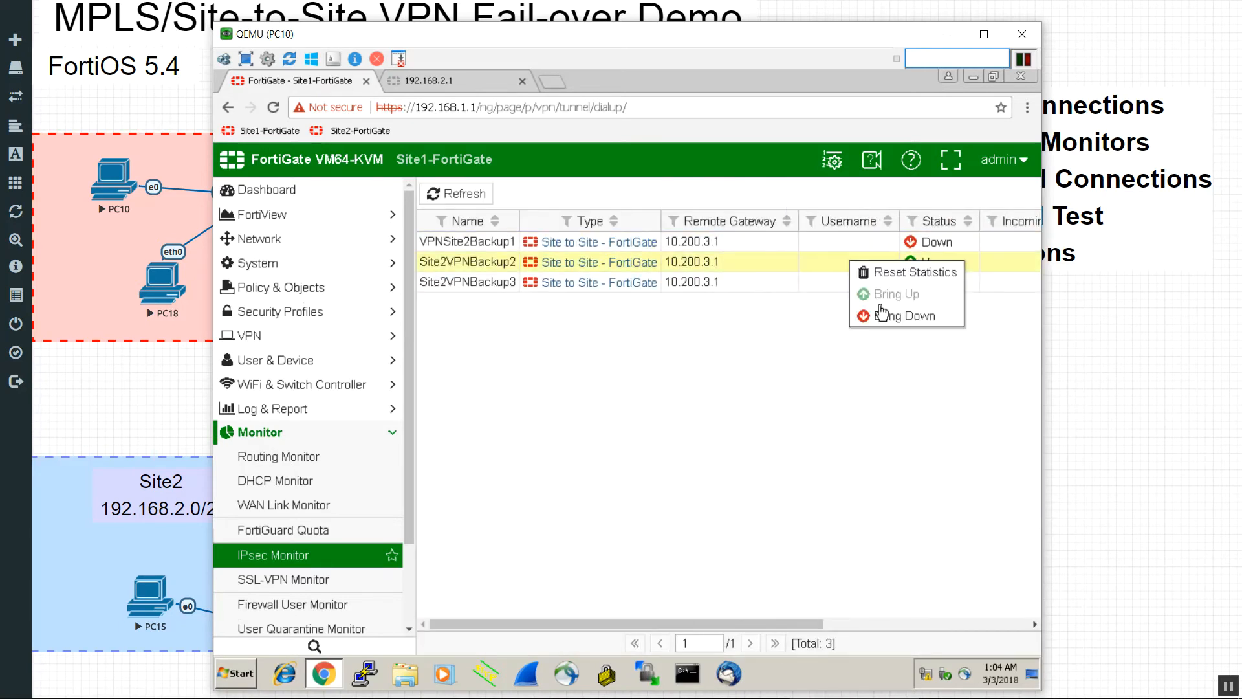
{"action": "left_click", "coordinate": [881, 315]}
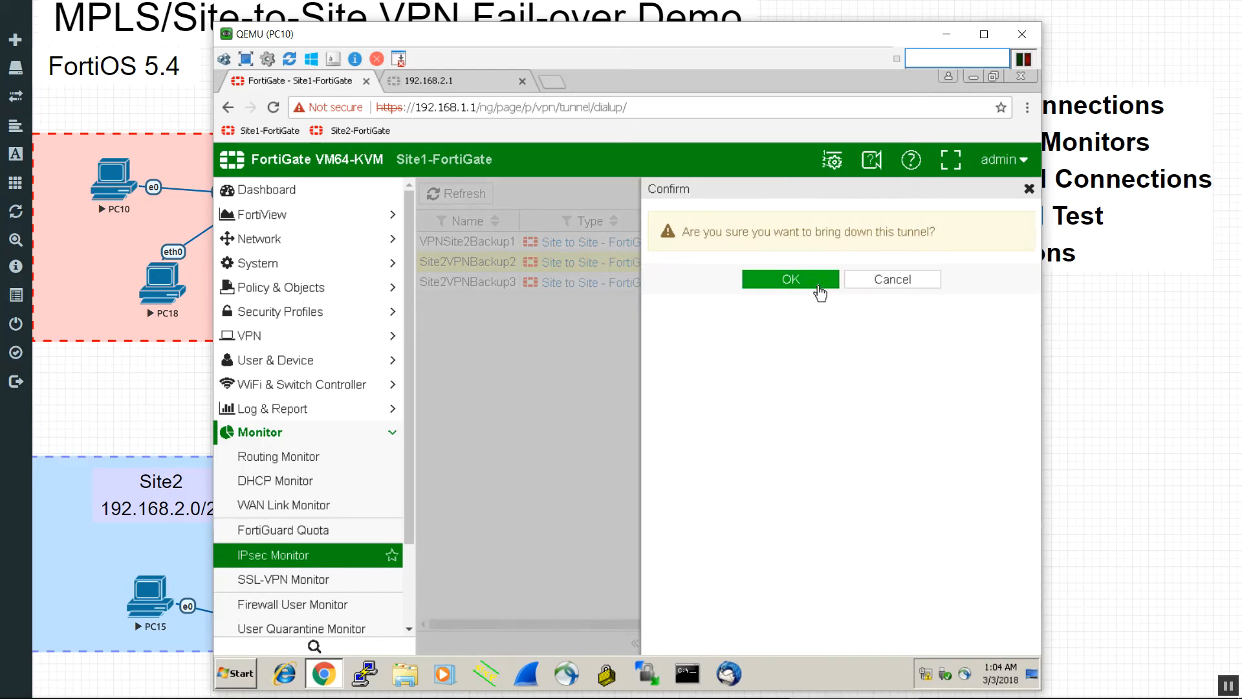
{"action": "left_click", "coordinate": [819, 283]}
{"action": "right_click", "coordinate": [772, 286]}
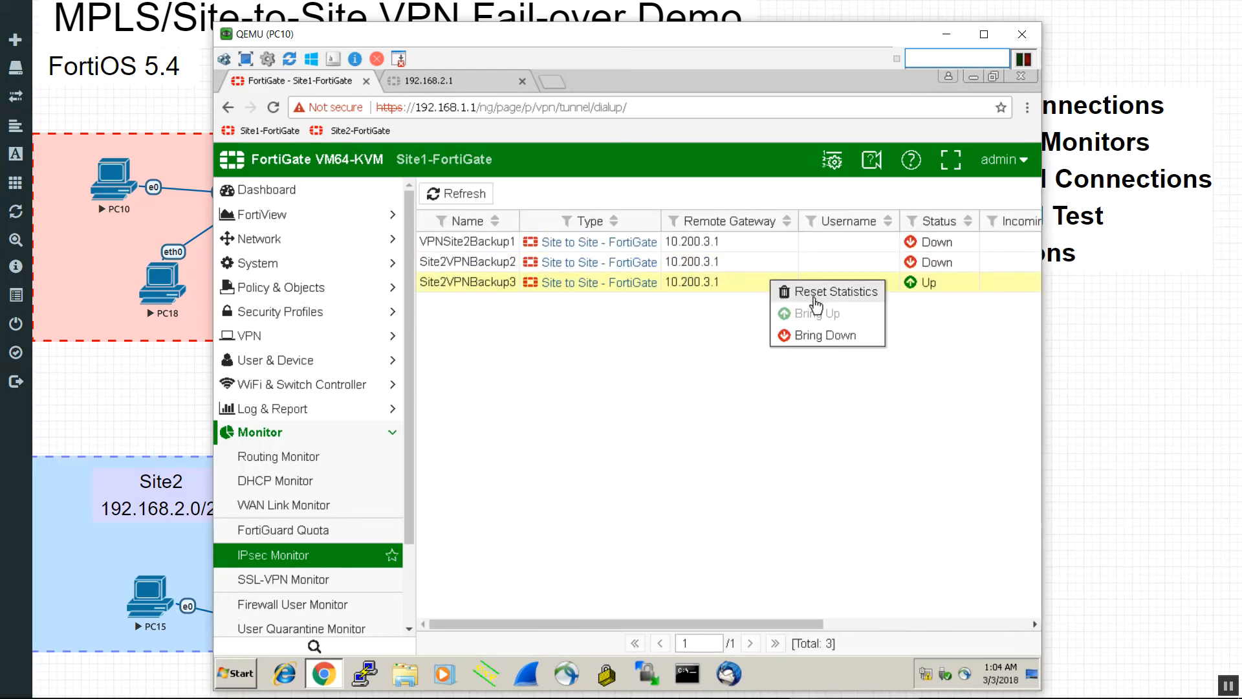
{"action": "left_click", "coordinate": [813, 335]}
{"action": "left_click", "coordinate": [793, 279]}
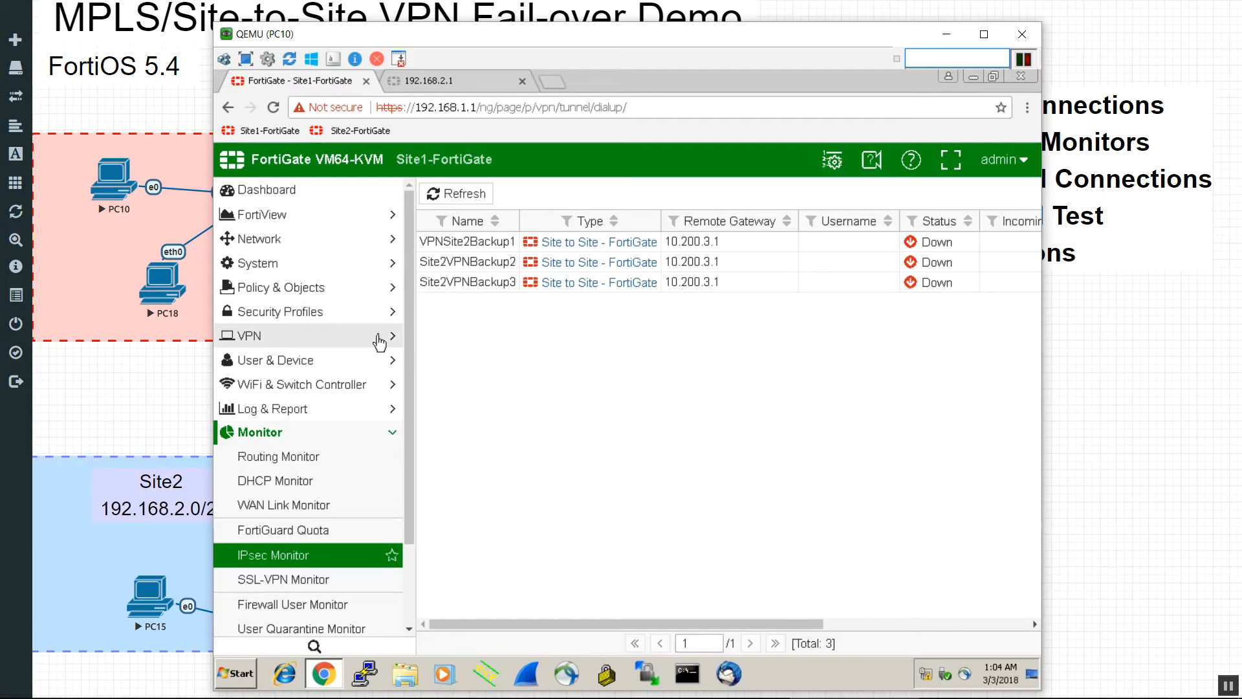
Step: Set the administrative distance of the 192.168.2.0/24 static route through VPNSite2Backup1 to 6 and save it
{"action": "left_click_drag", "start_coordinate": [594, 34], "coordinate": [663, 29]}
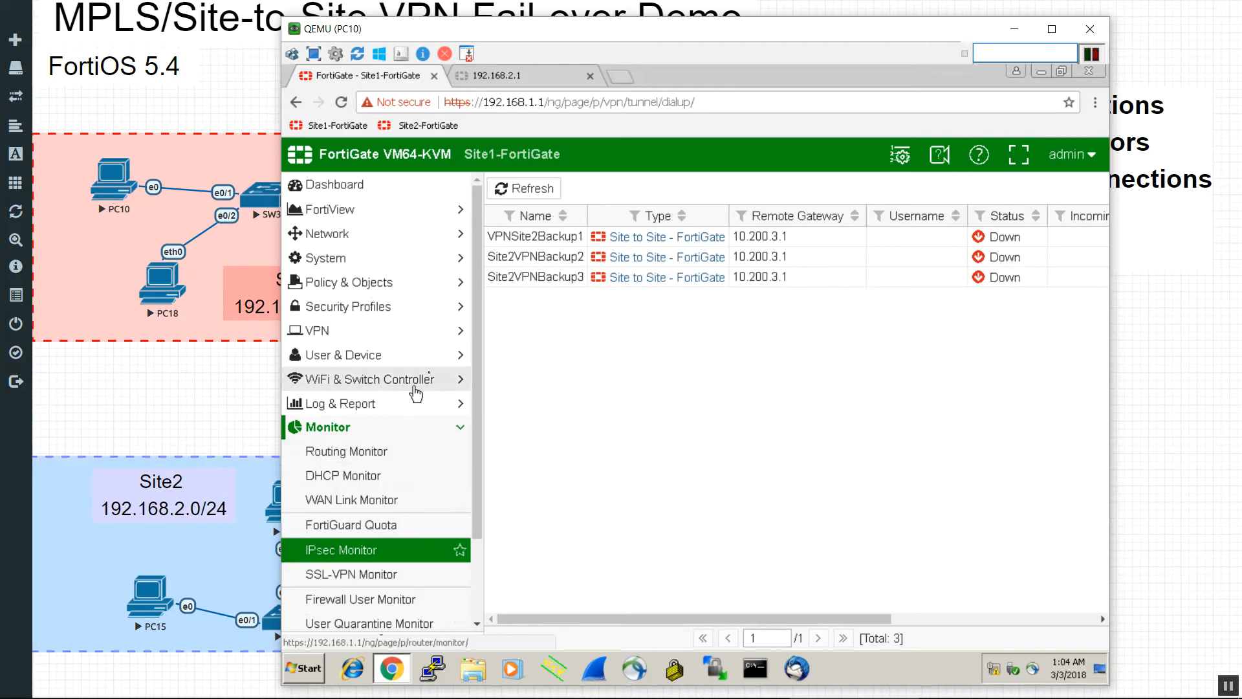
{"action": "left_click", "coordinate": [393, 264]}
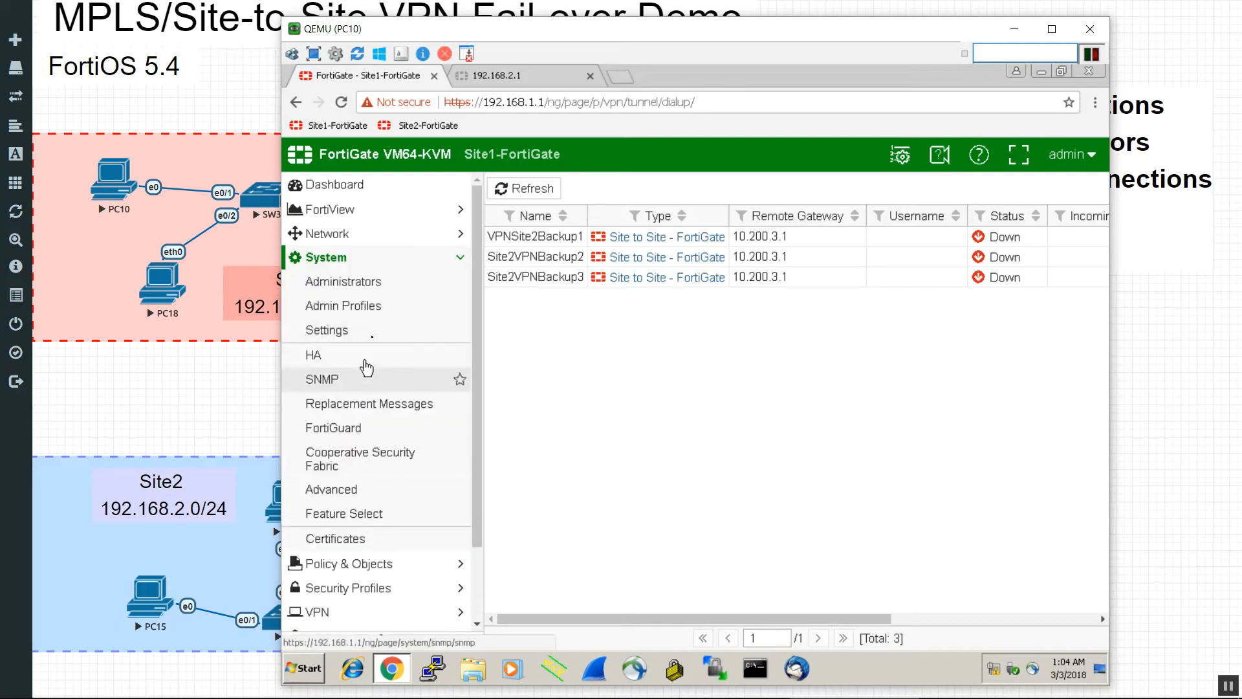
{"action": "left_click", "coordinate": [382, 236]}
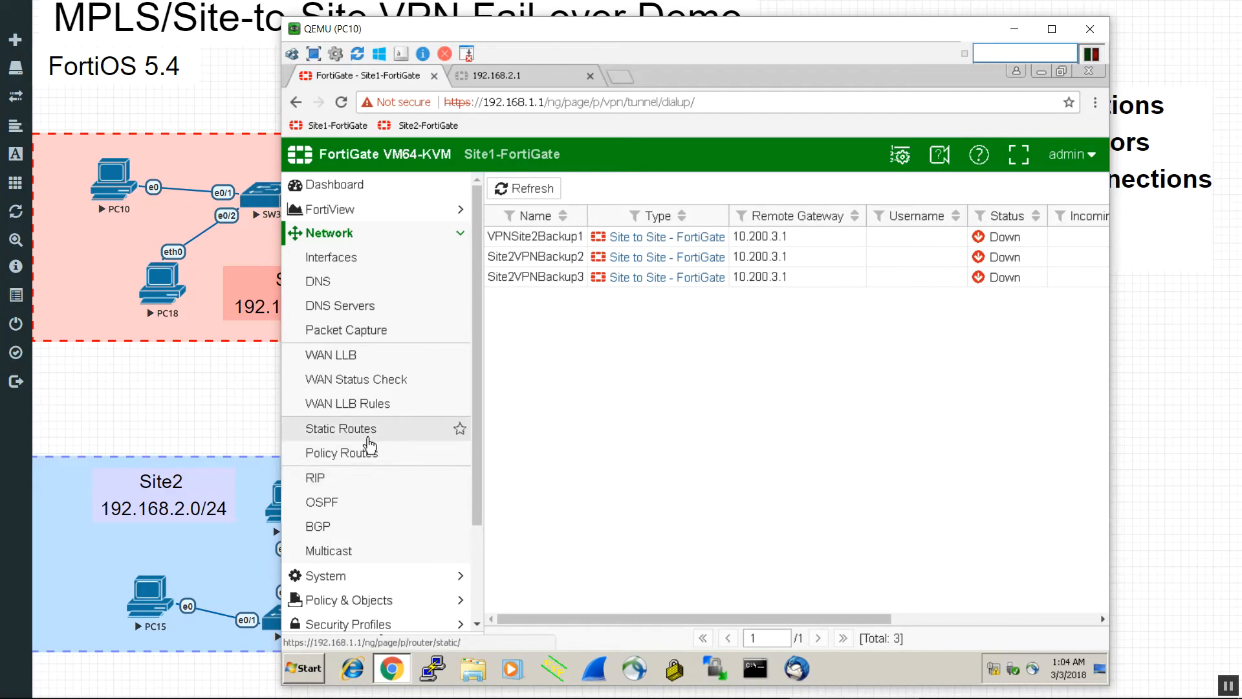
{"action": "left_click", "coordinate": [370, 446]}
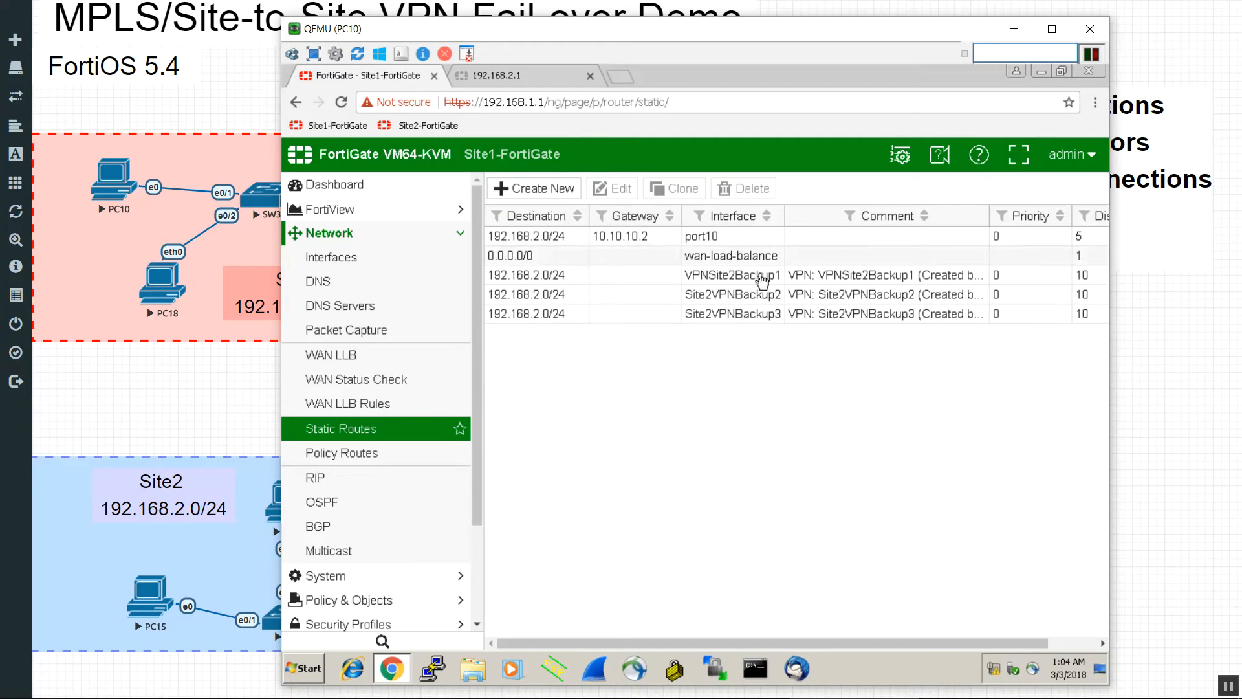
{"action": "double_click", "coordinate": [1081, 283]}
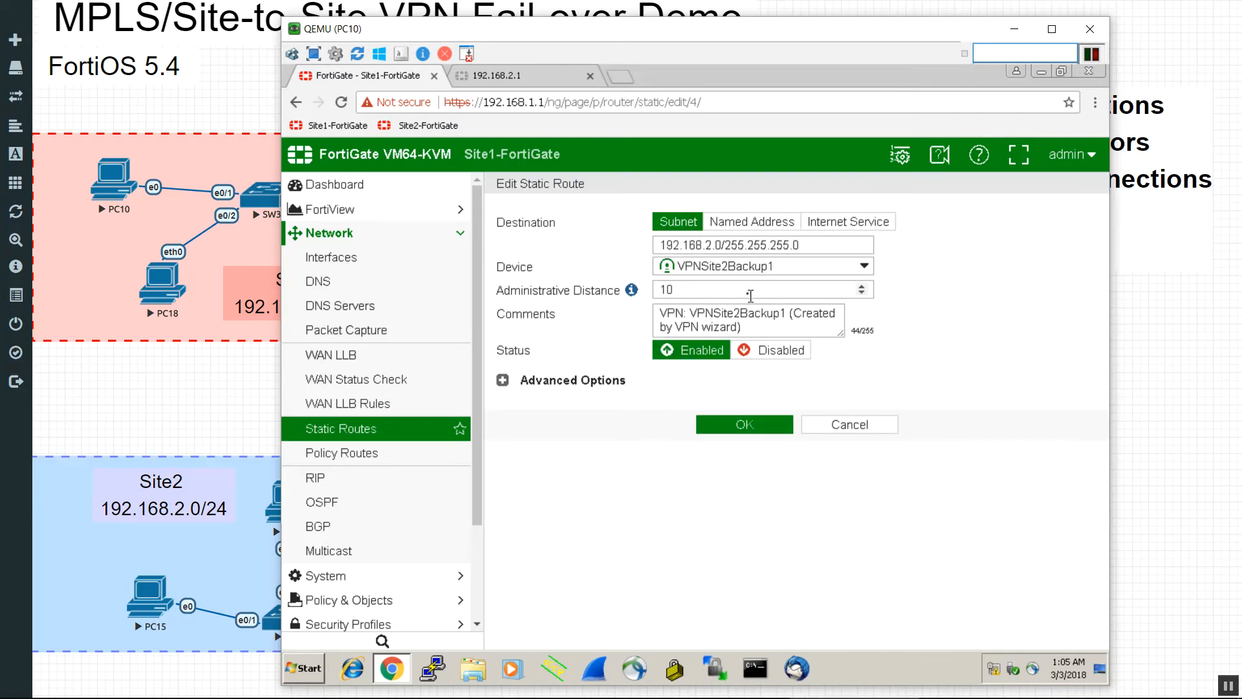
{"action": "double_click", "coordinate": [733, 292]}
{"action": "type", "text": "6"}
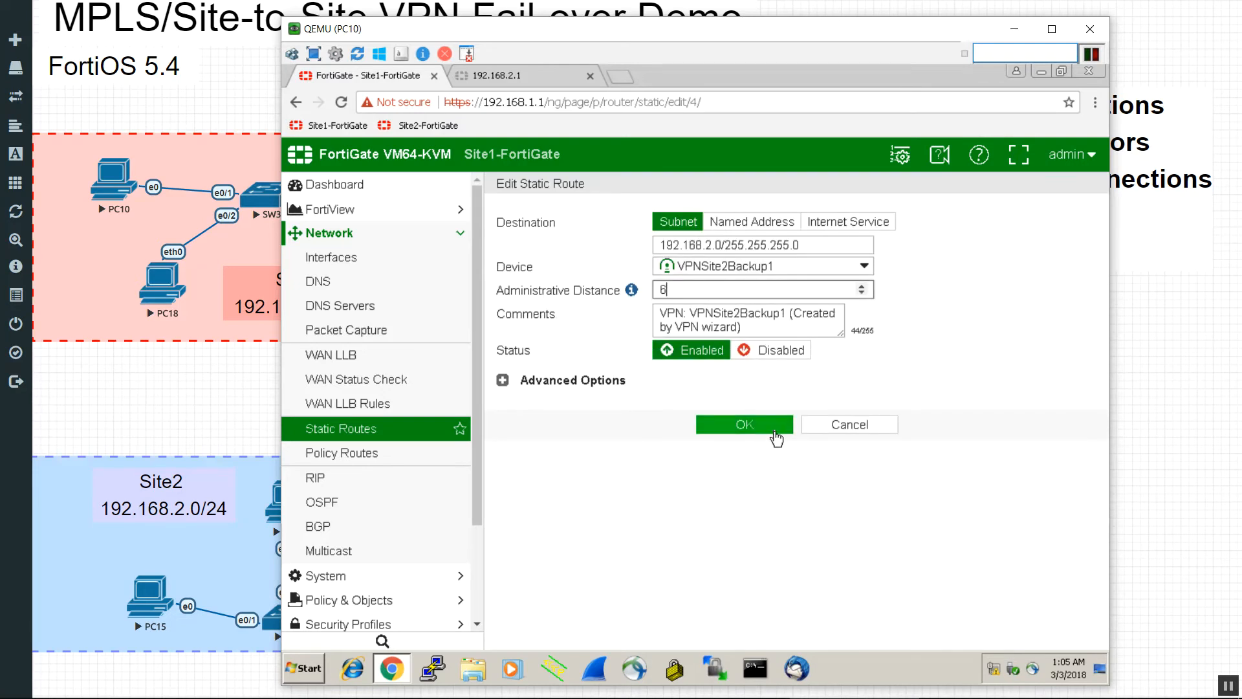
{"action": "left_click", "coordinate": [735, 432]}
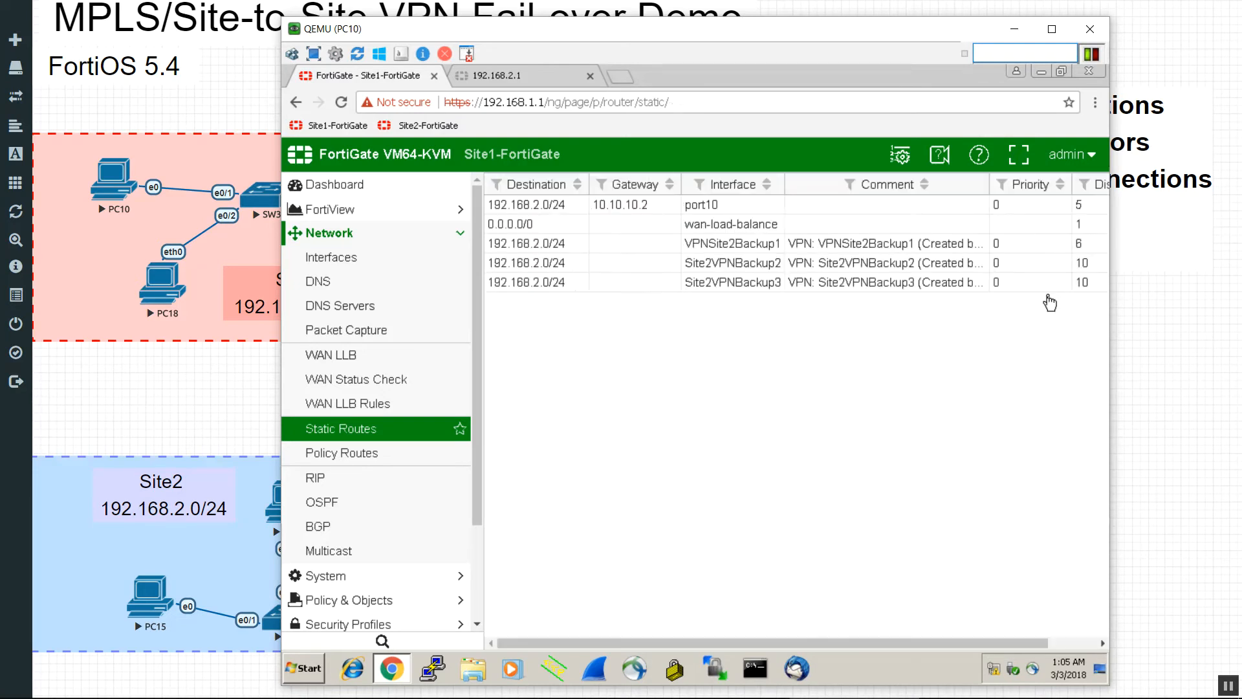
Step: Set the administrative distance of the Site2VPNBackup2 static route to 7 and the Site2VPNBackup3 route to 8, saving each
{"action": "double_click", "coordinate": [1086, 299]}
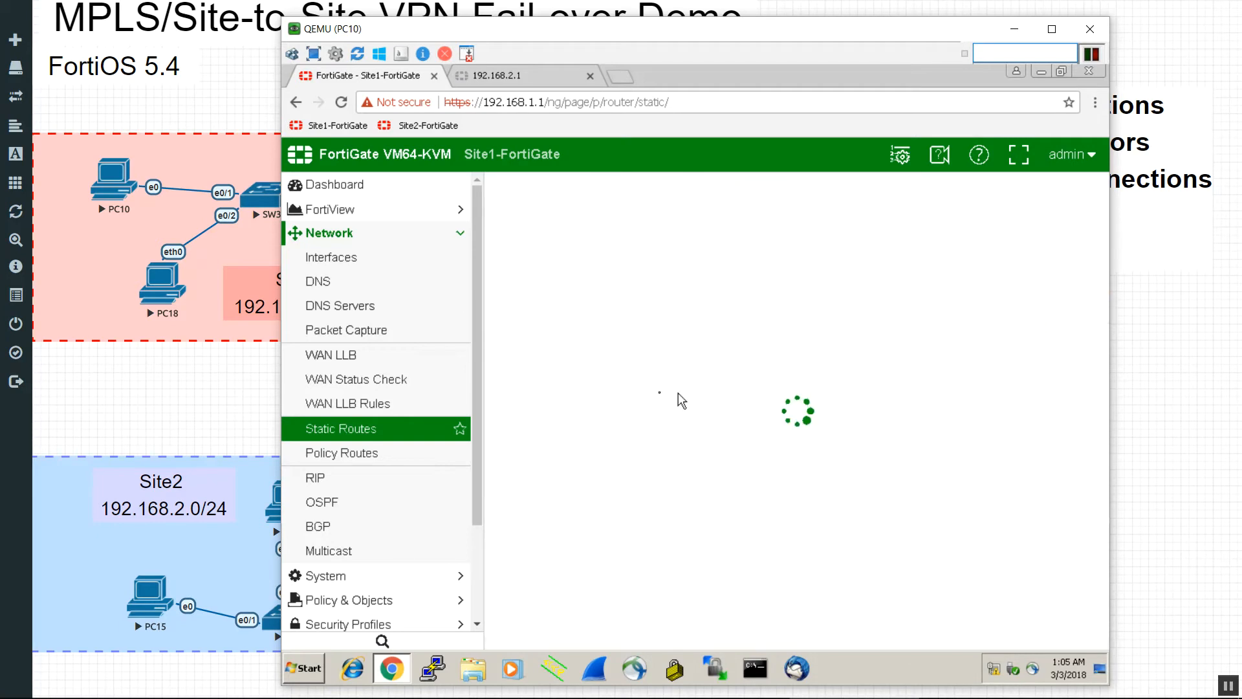
{"action": "left_click_drag", "start_coordinate": [735, 296], "coordinate": [487, 302]}
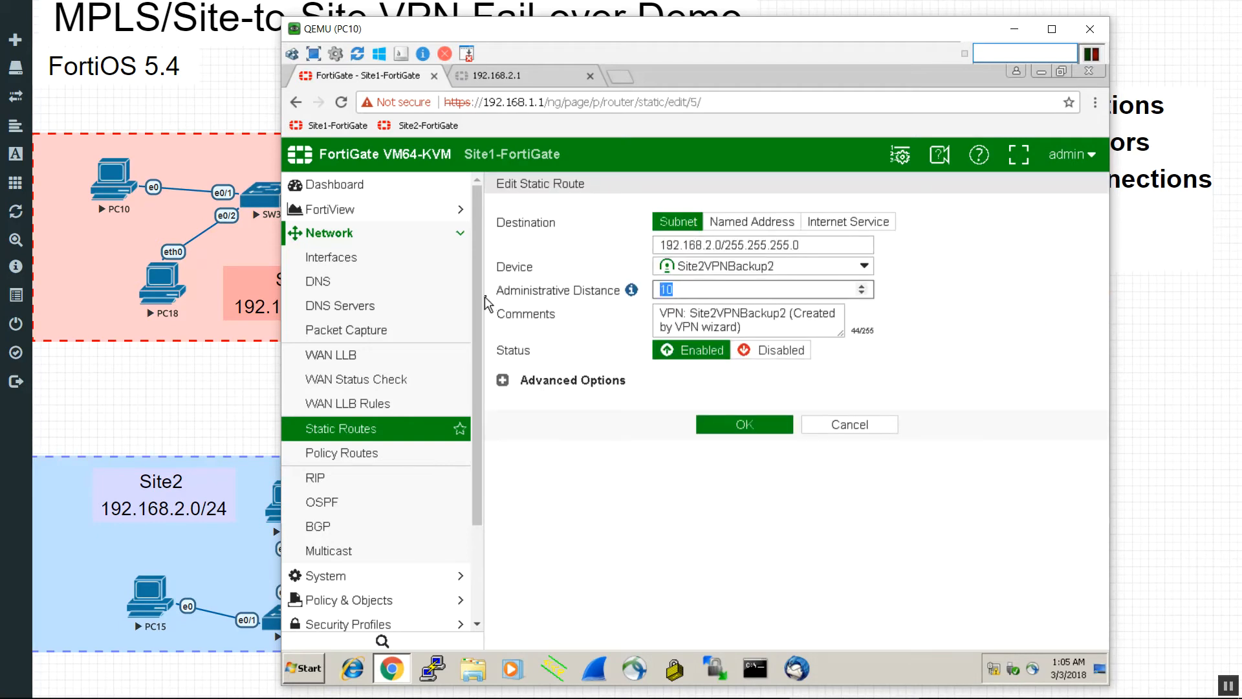
{"action": "left_click", "coordinate": [734, 425]}
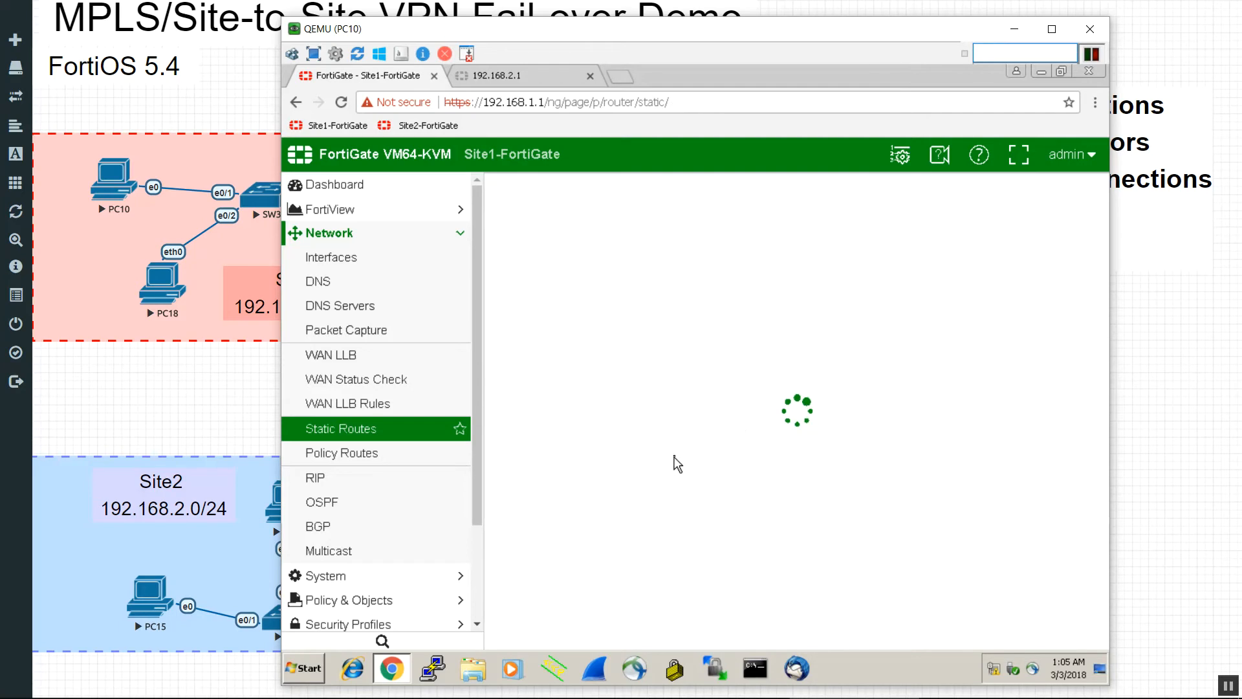
{"action": "double_click", "coordinate": [1065, 318]}
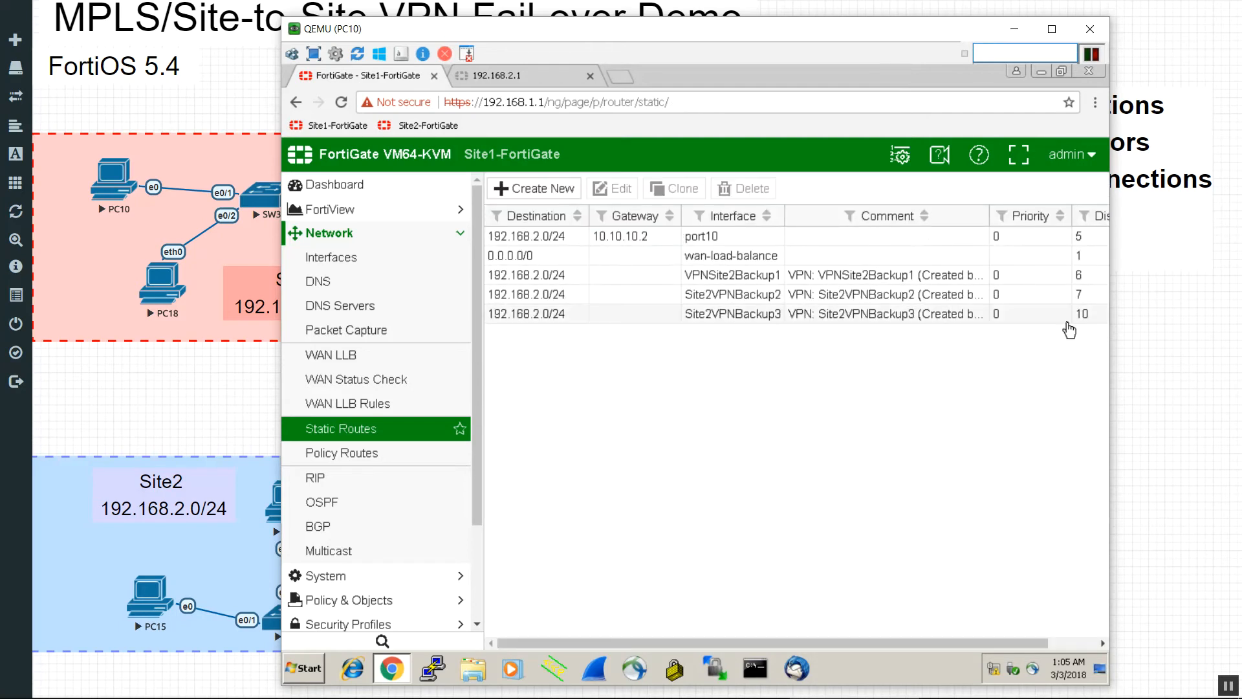
{"action": "left_click_drag", "start_coordinate": [771, 290], "coordinate": [568, 303]}
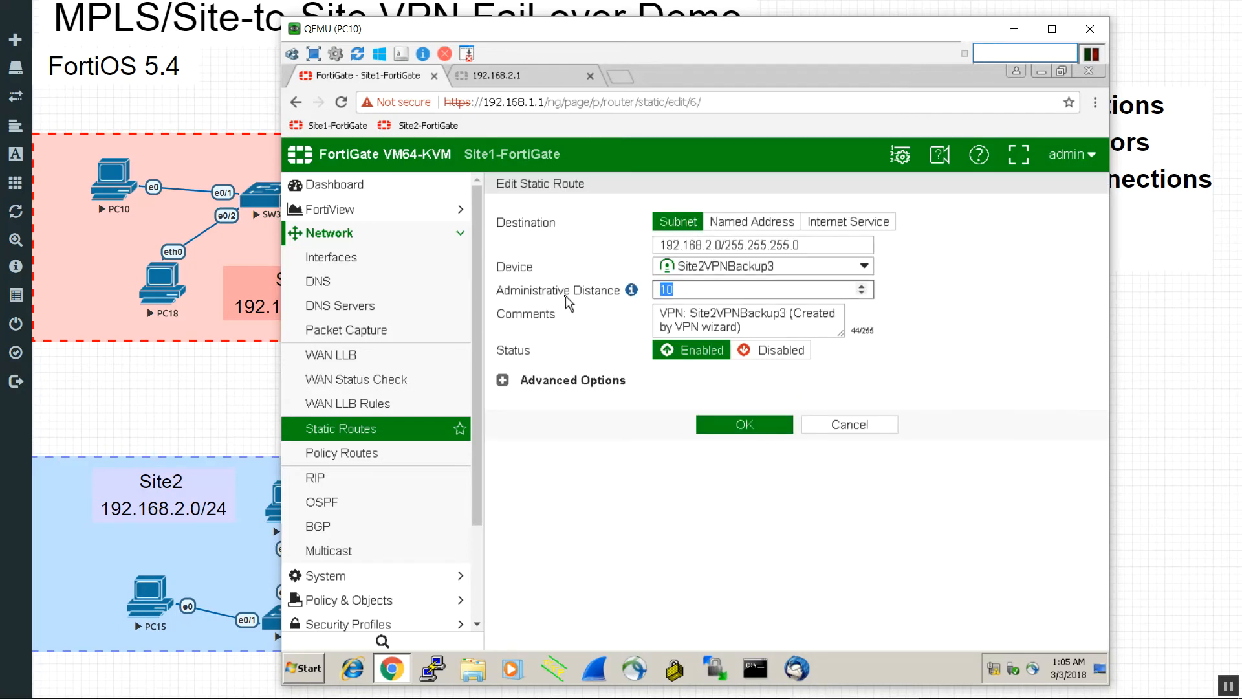
{"action": "left_click", "coordinate": [772, 427]}
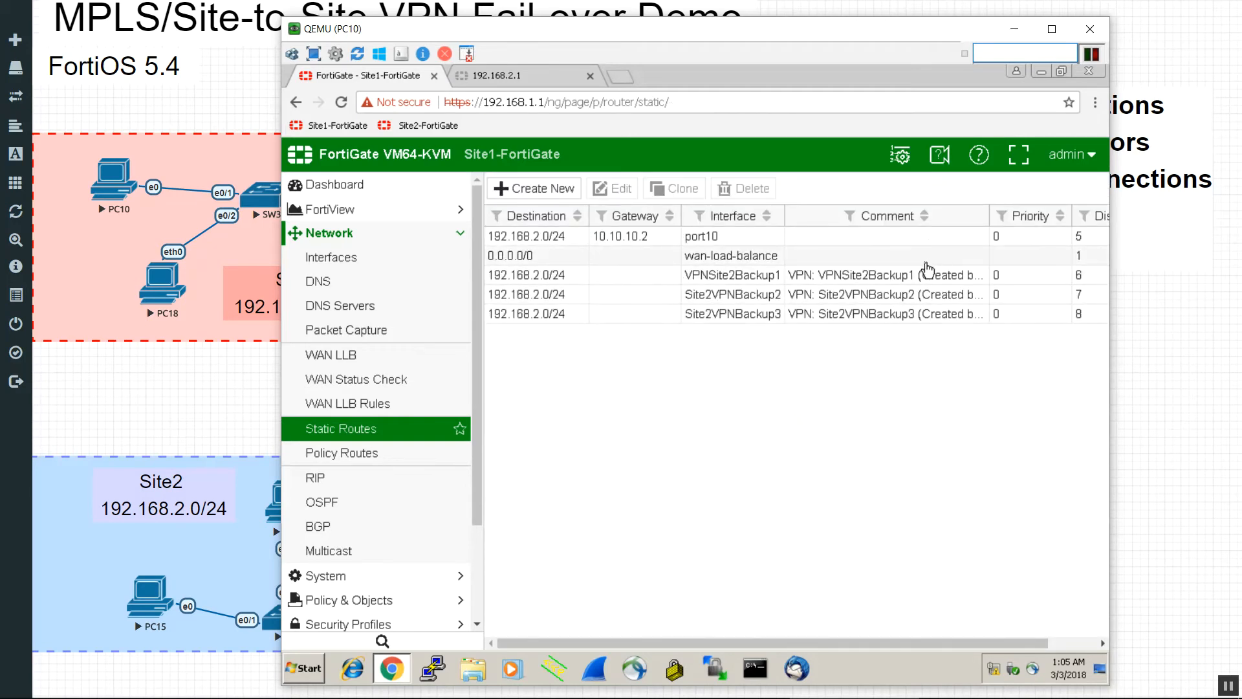
Step: Review the distances of the 192.168.2.0/24 static routes through port10 and the three backup tunnels
{"action": "left_click", "coordinate": [919, 241]}
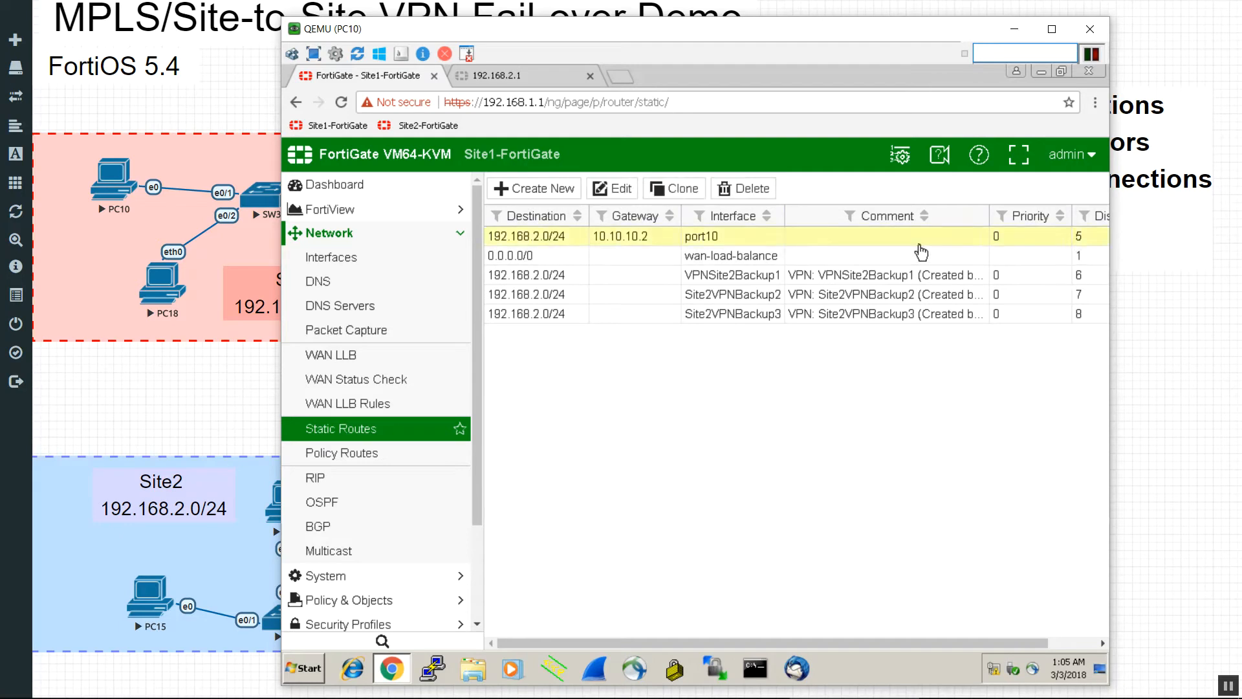
{"action": "left_click", "coordinate": [833, 283]}
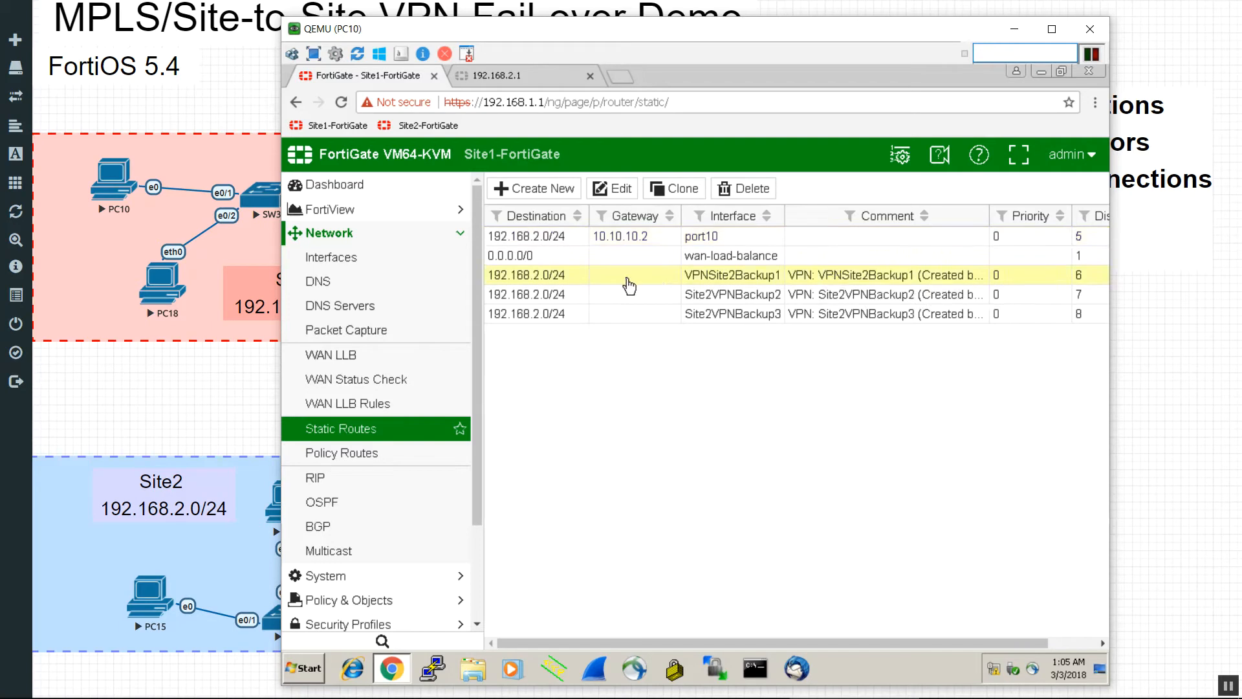
{"action": "left_click", "coordinate": [705, 299]}
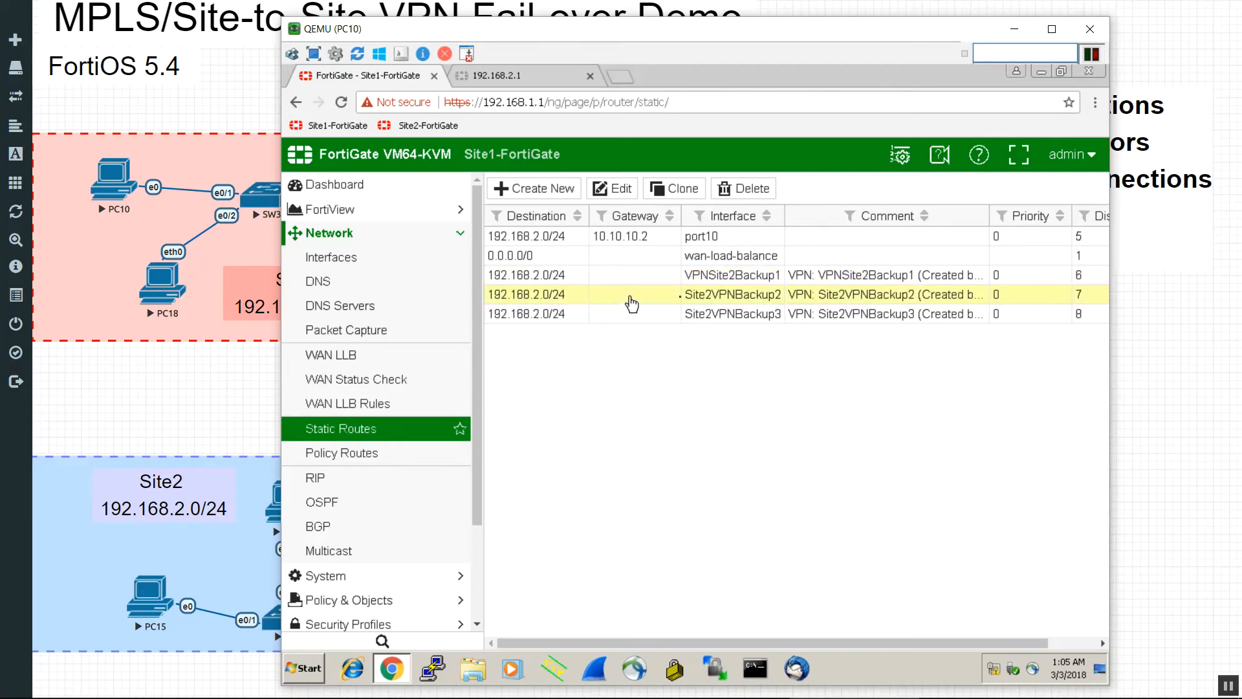
{"action": "left_click", "coordinate": [716, 322]}
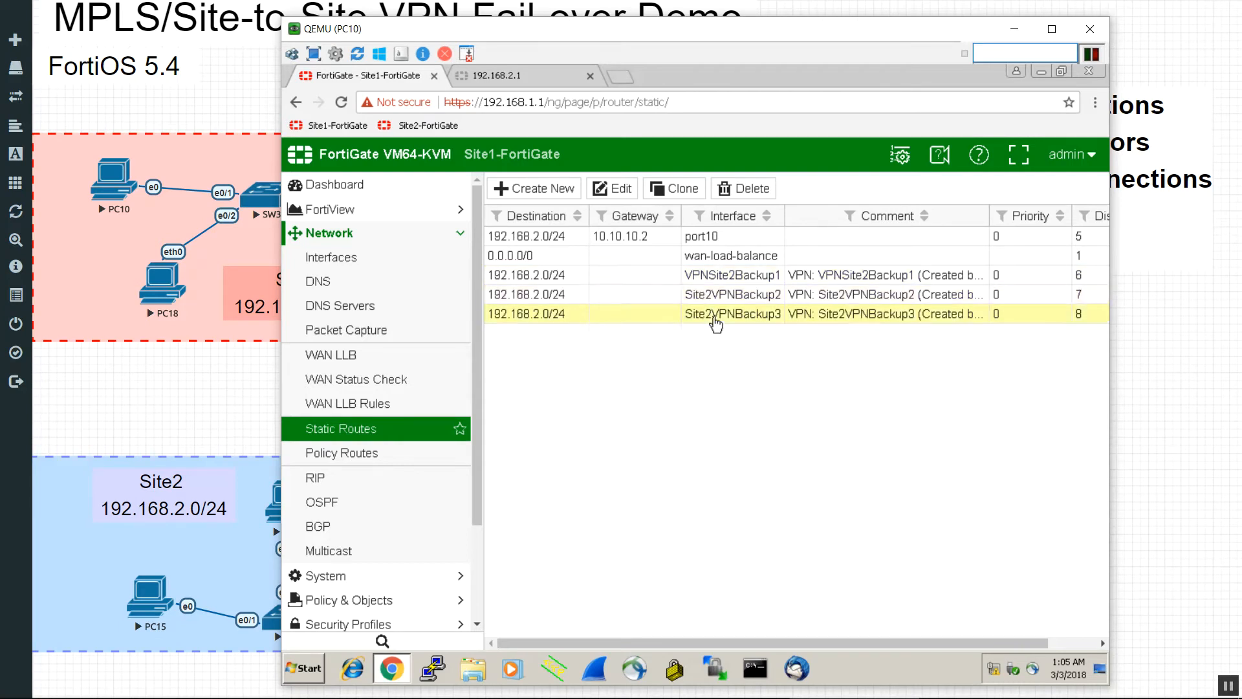
Step: Reload the Site2 FortiGate page at 192.168.2.1 to check that it is reachable
{"action": "left_click_drag", "start_coordinate": [731, 42], "coordinate": [642, 89]}
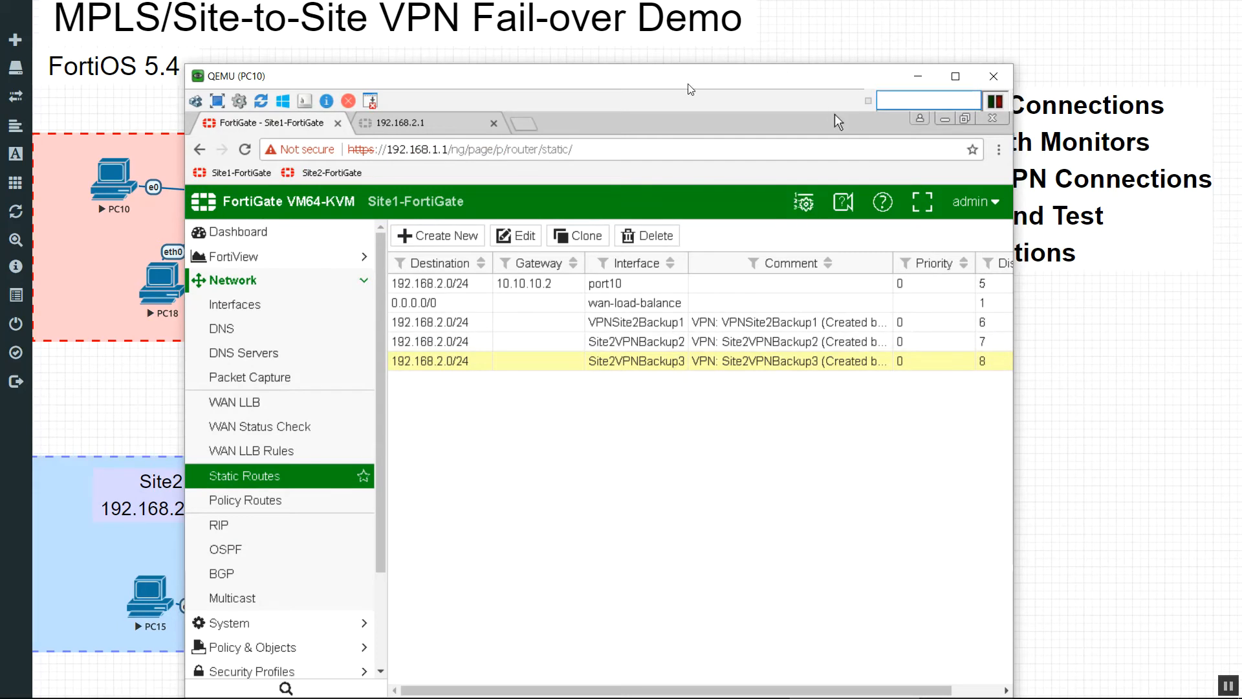
{"action": "left_click", "coordinate": [446, 123]}
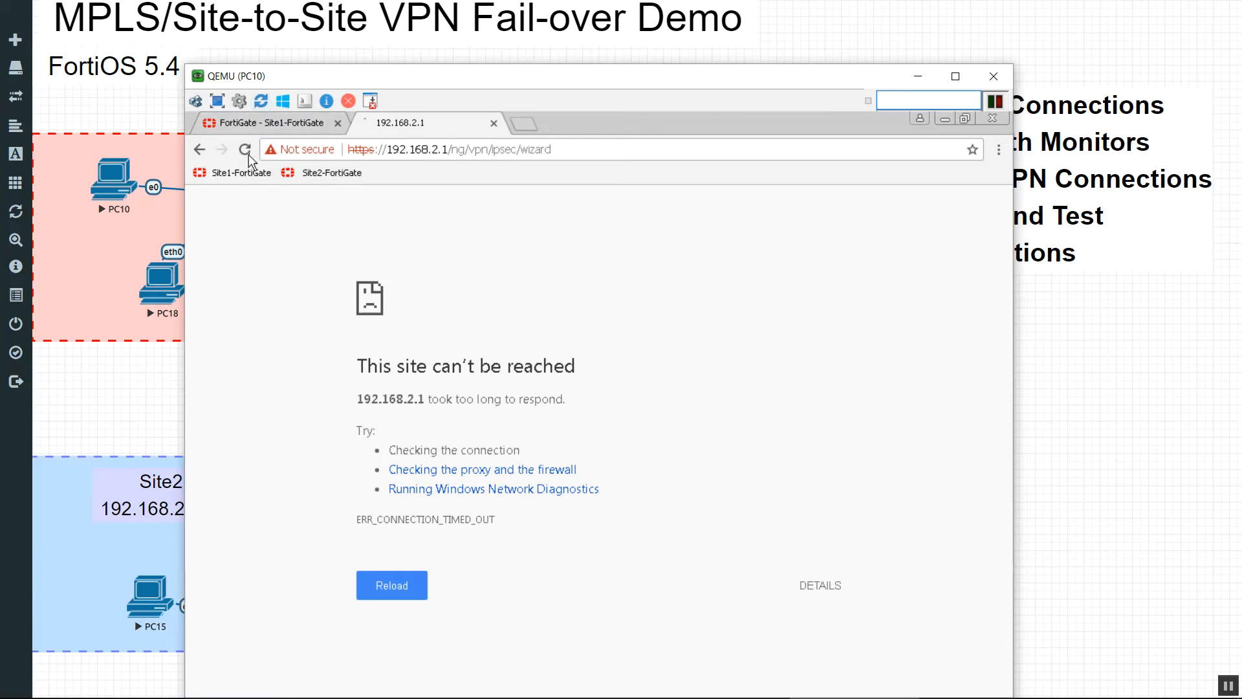
{"action": "left_click_drag", "start_coordinate": [594, 78], "coordinate": [697, 43]}
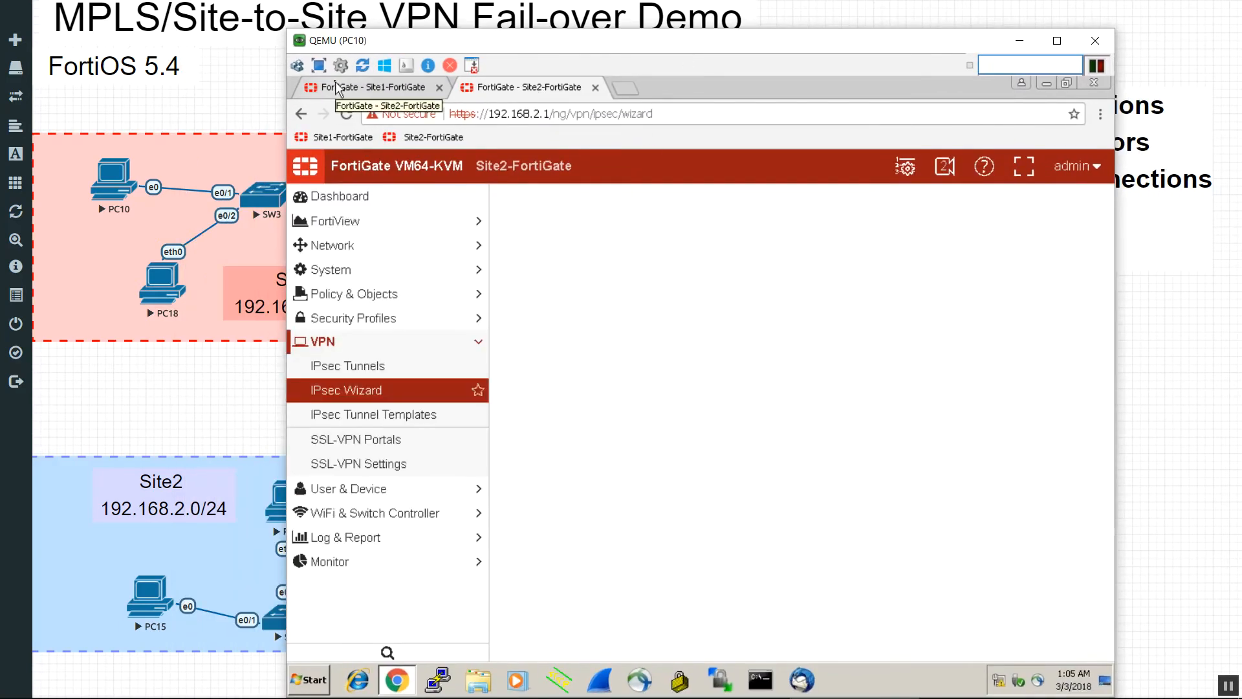
Step: Open the routing monitor on the Site1 FortiGate to check which route to 192.168.2.0/24 is active
{"action": "left_click", "coordinate": [362, 87]}
{"action": "scroll", "coordinate": [395, 567], "scroll_direction": "down", "scroll_amount": 3}
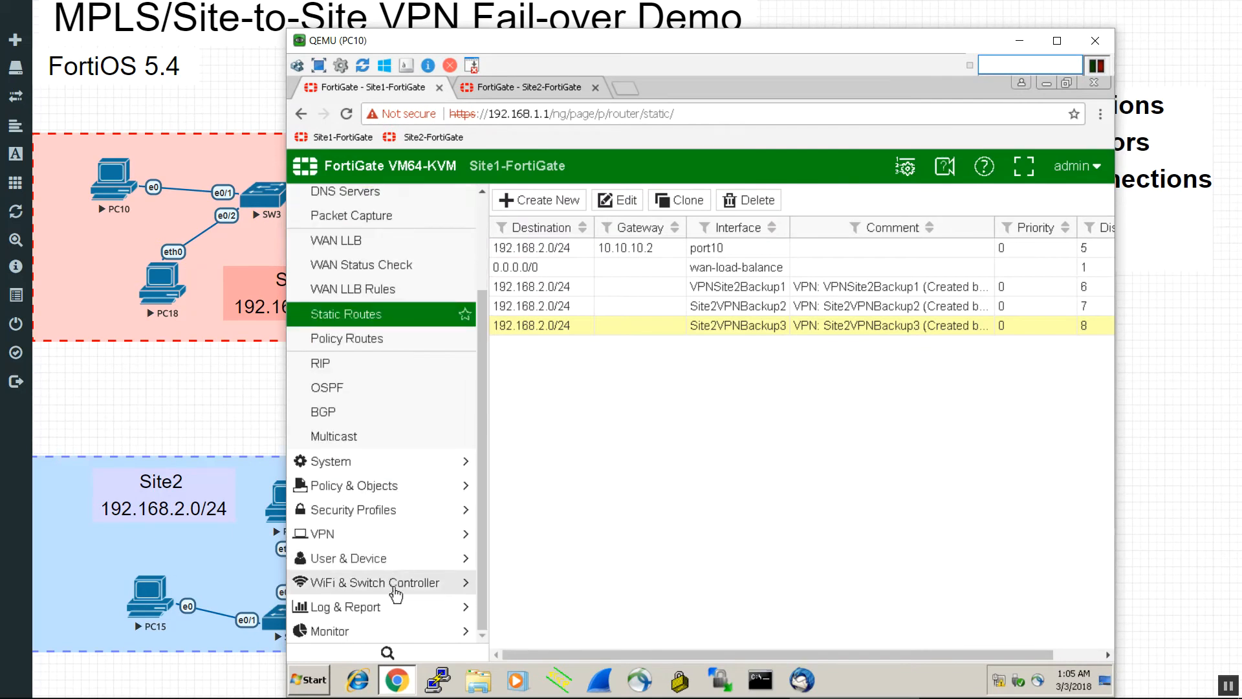
{"action": "left_click", "coordinate": [387, 633]}
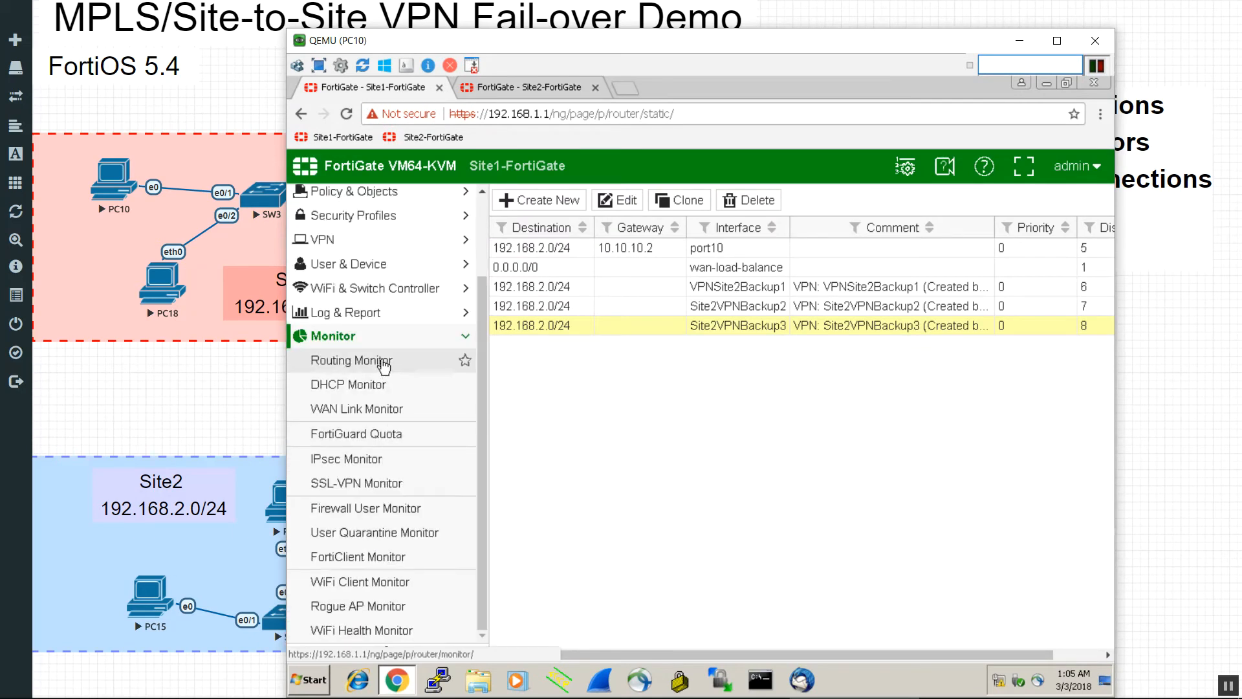
{"action": "left_click", "coordinate": [378, 365]}
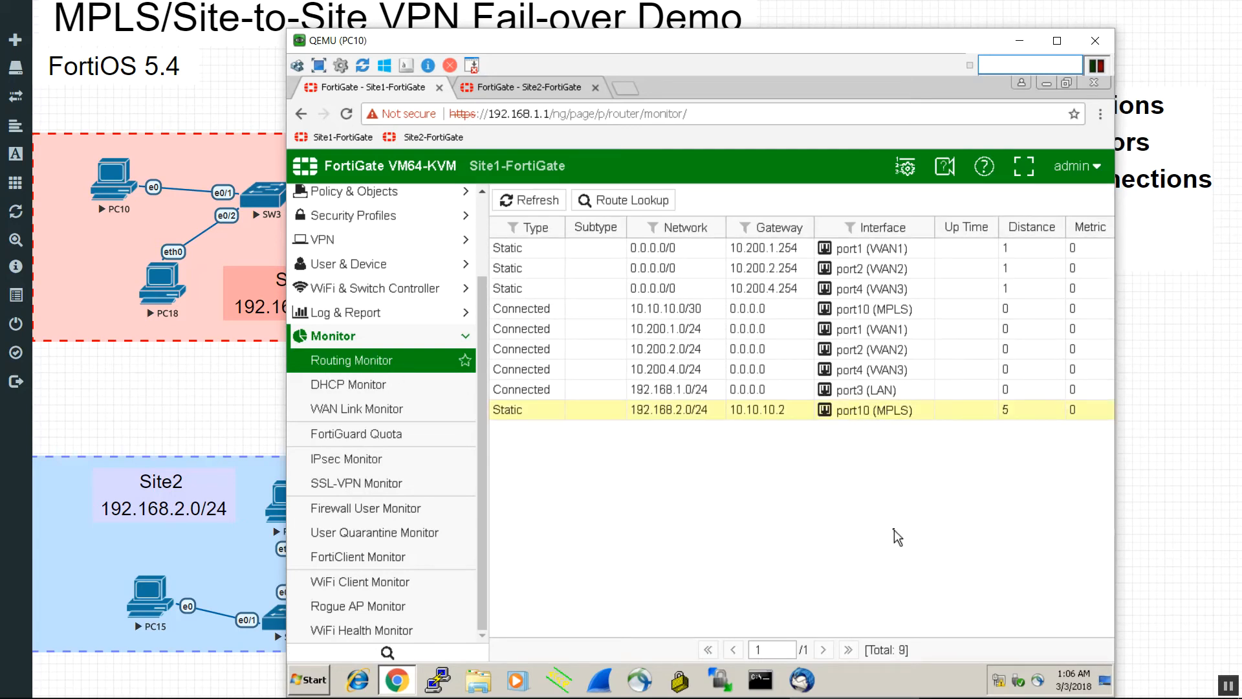
Step: Open the static route list on the Site2 FortiGate
{"action": "left_click", "coordinate": [528, 86]}
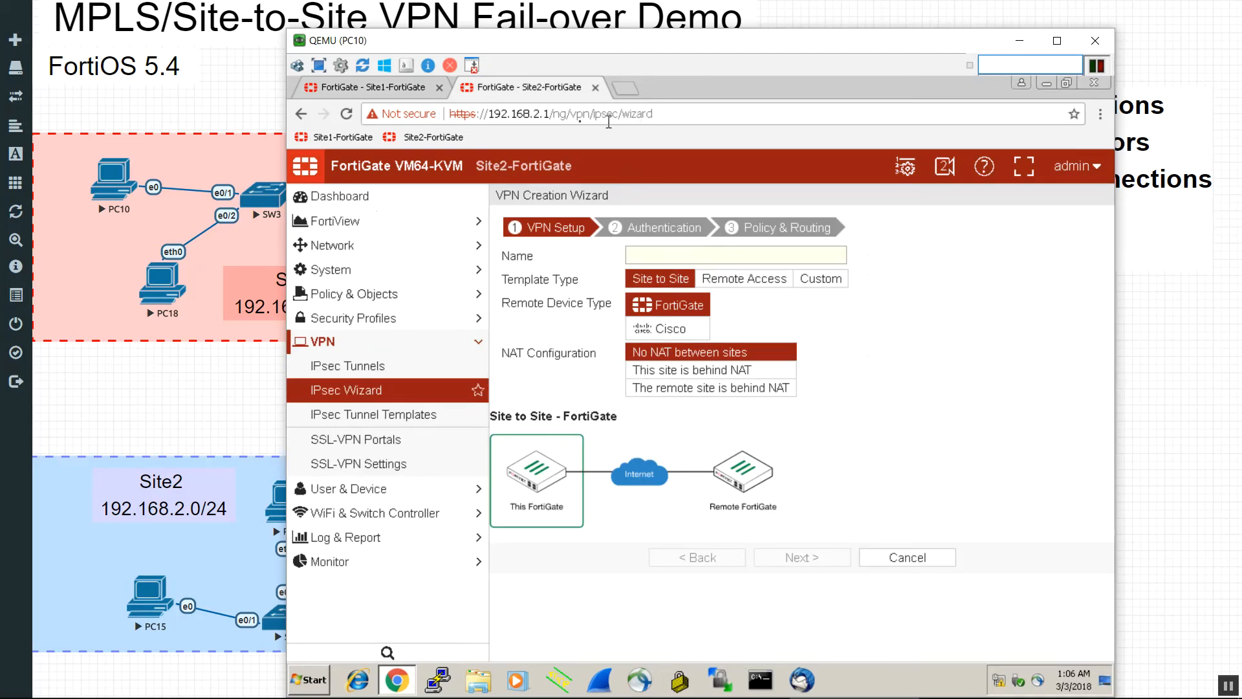
{"action": "left_click", "coordinate": [340, 196]}
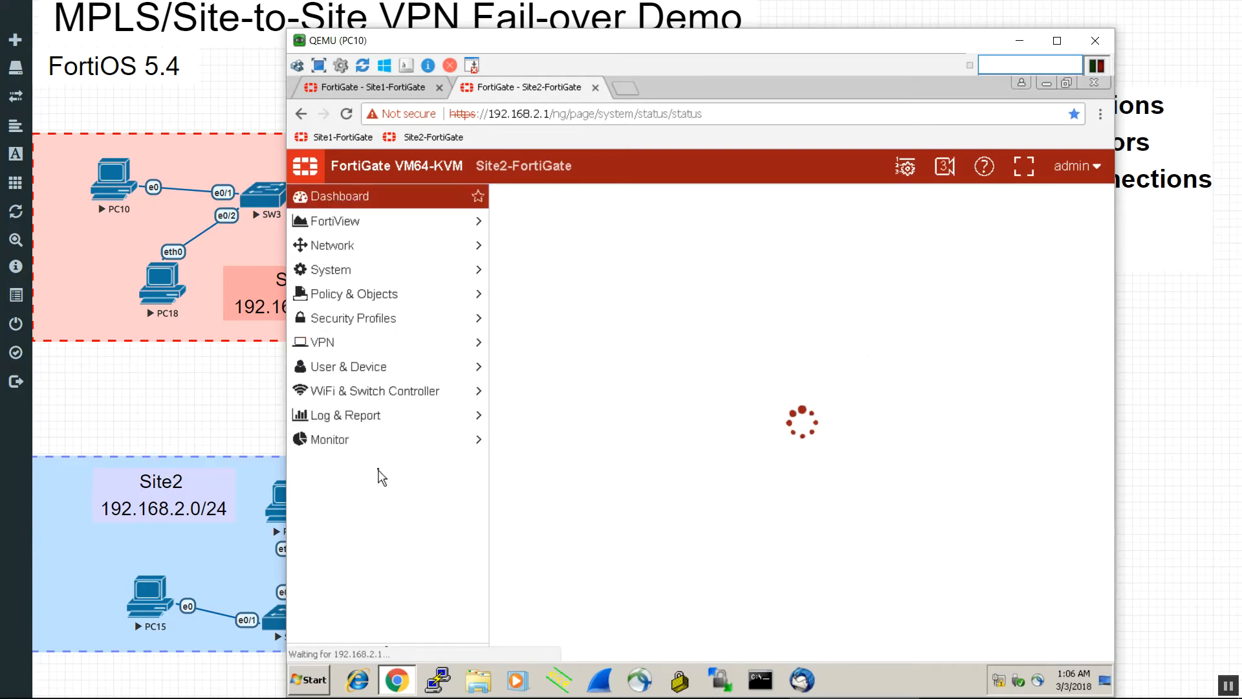
{"action": "left_click", "coordinate": [334, 245]}
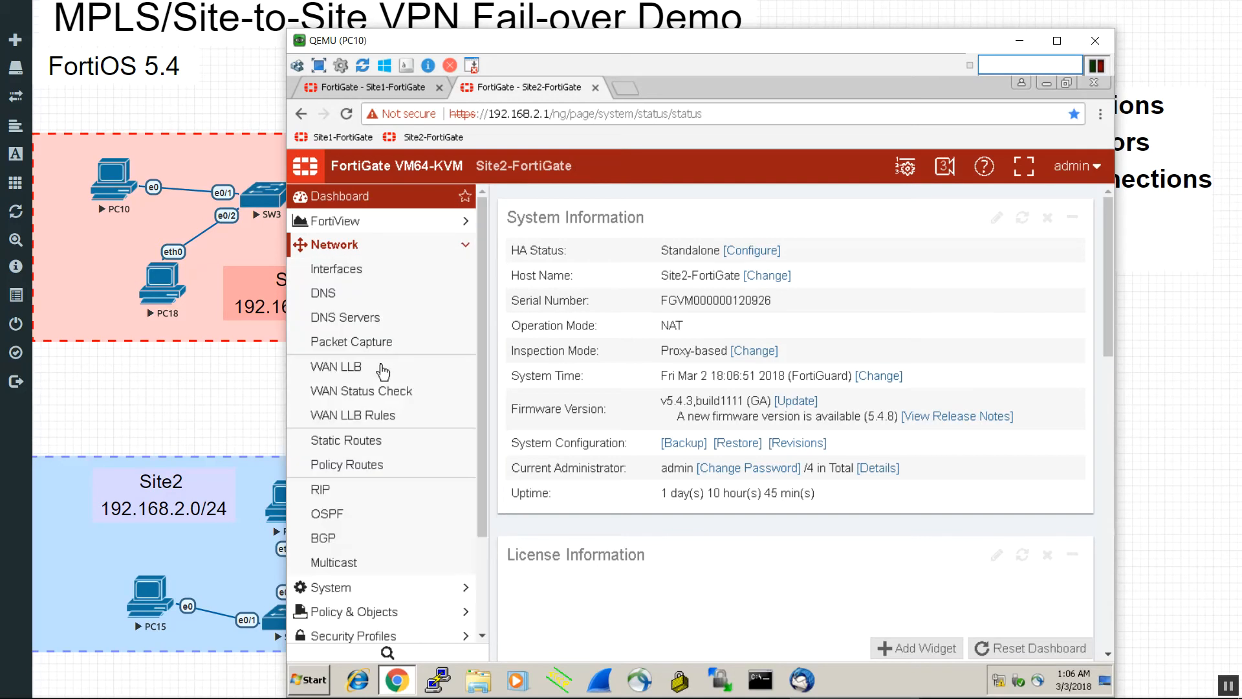
{"action": "left_click", "coordinate": [361, 447]}
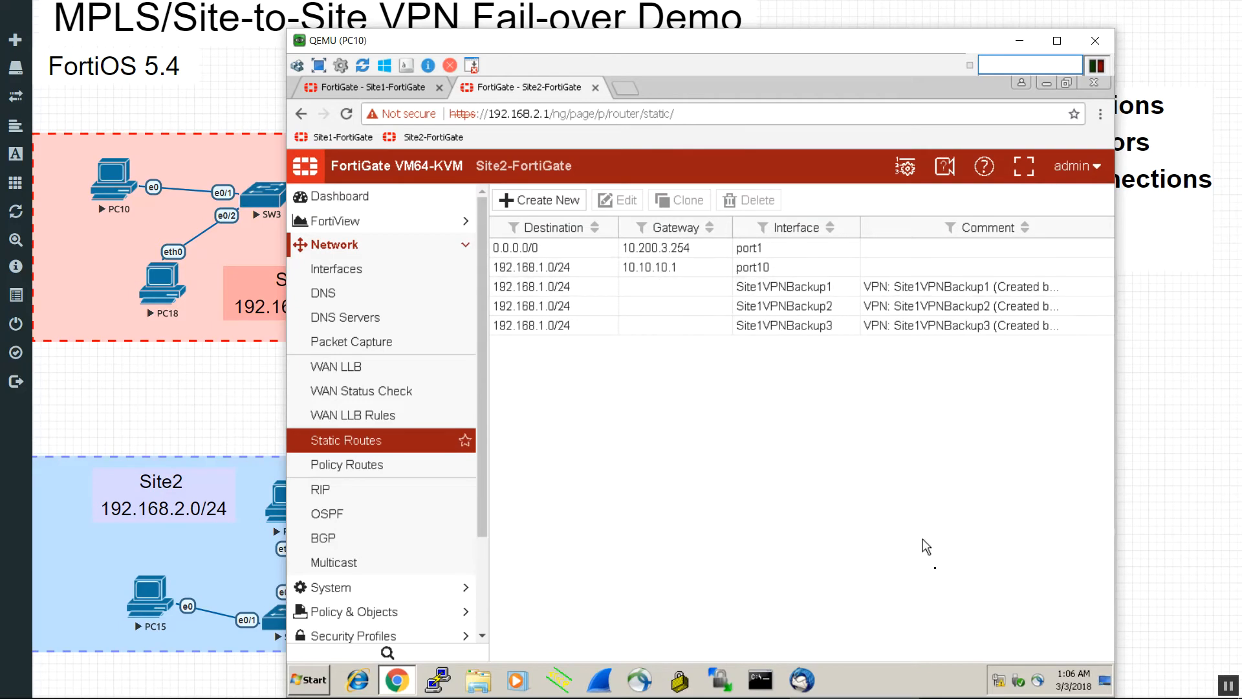
{"action": "left_click_drag", "start_coordinate": [821, 44], "coordinate": [717, 43]}
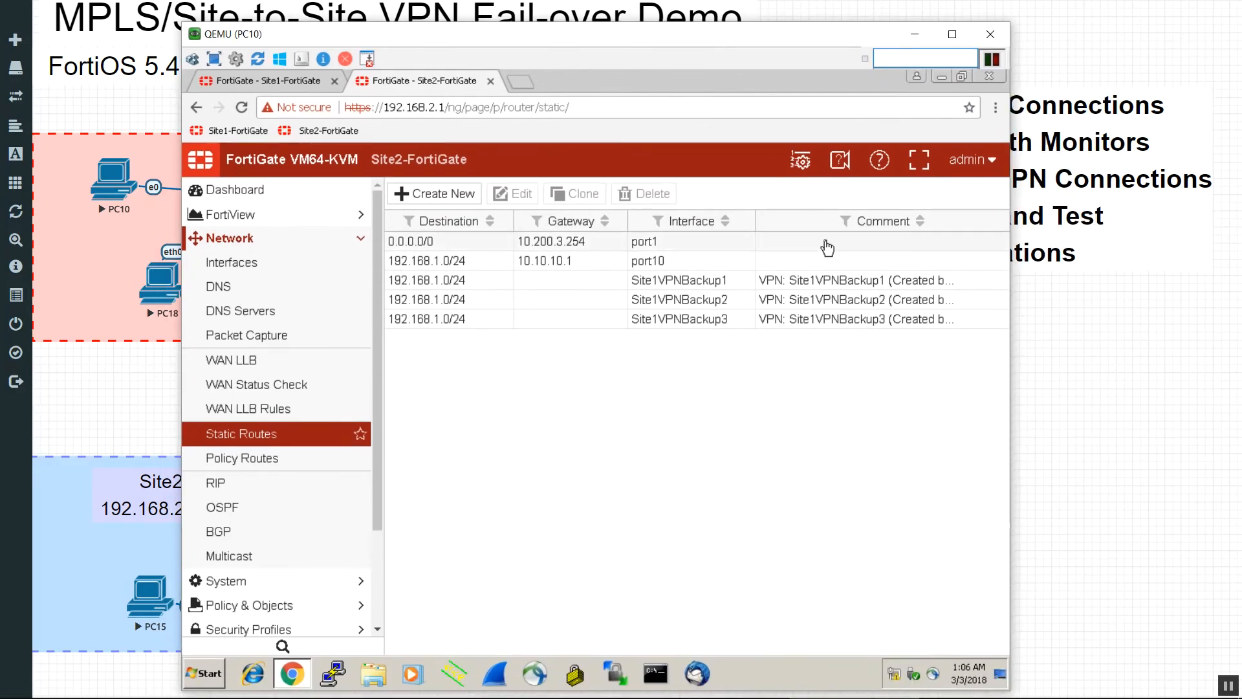
Step: Add the Distance column to the Site2 static route list and place Distance and Priority ahead of Comment
{"action": "right_click", "coordinate": [776, 221]}
{"action": "left_click", "coordinate": [863, 400]}
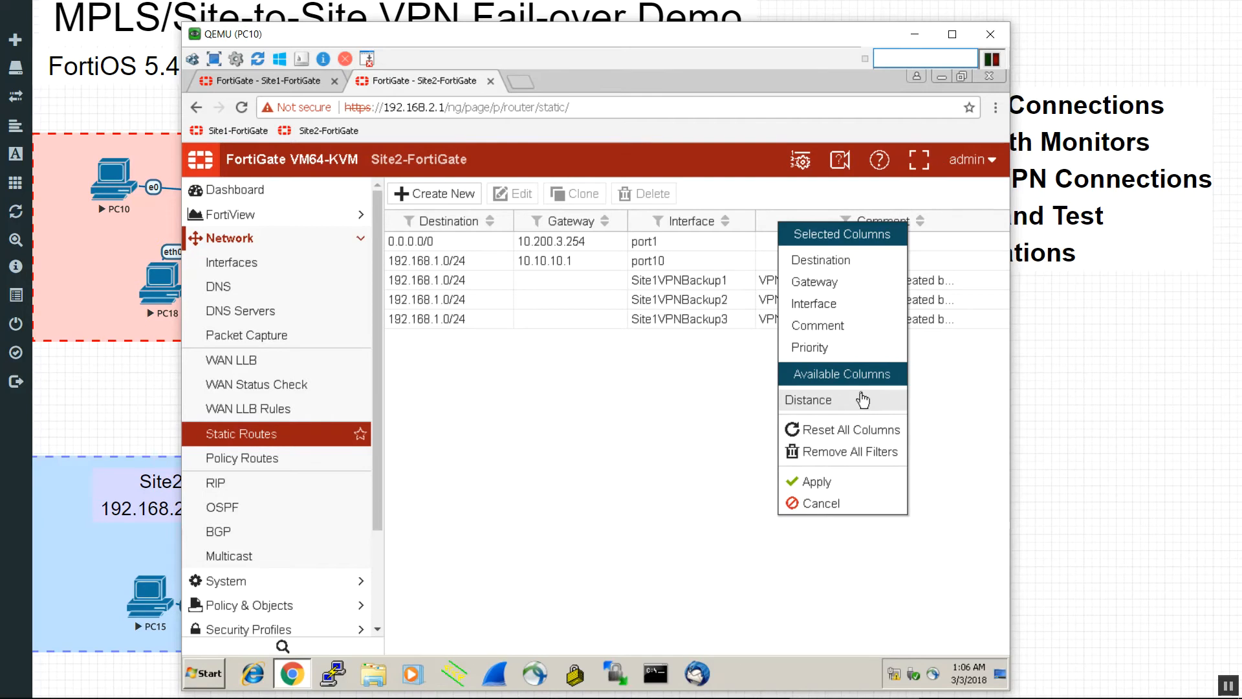
{"action": "left_click", "coordinate": [863, 400]}
{"action": "left_click", "coordinate": [832, 500]}
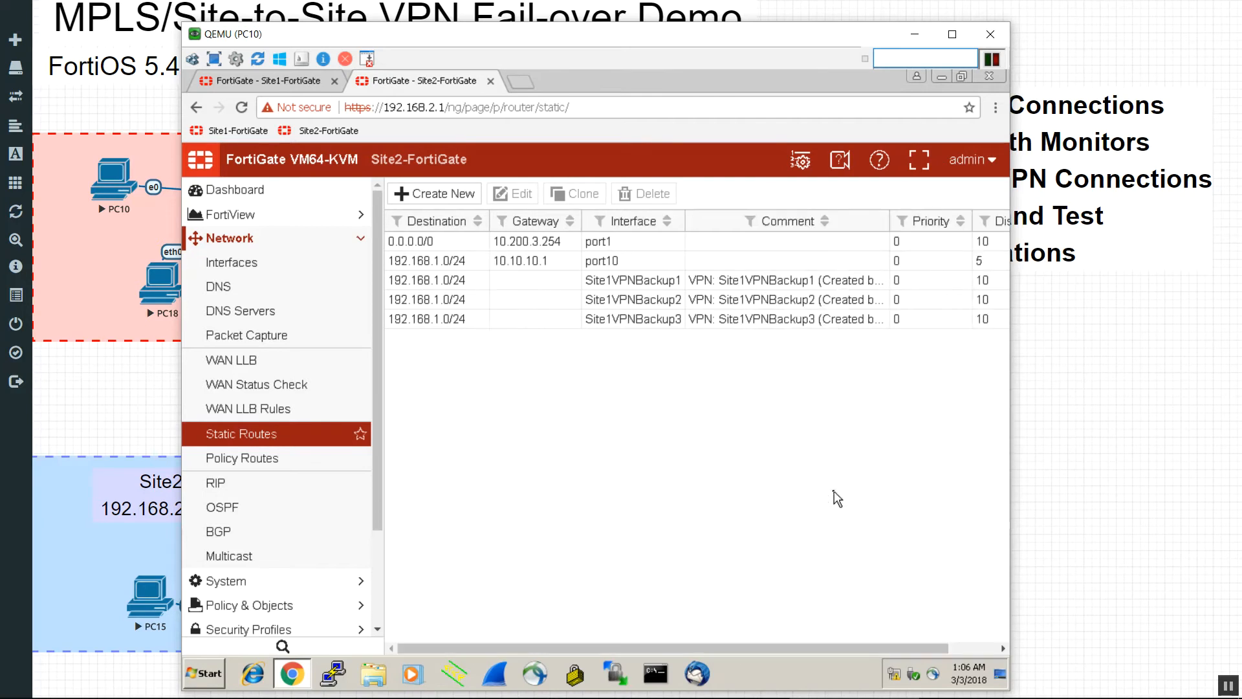
{"action": "right_click", "coordinate": [864, 223]}
{"action": "left_click_drag", "start_coordinate": [905, 369], "coordinate": [926, 354]}
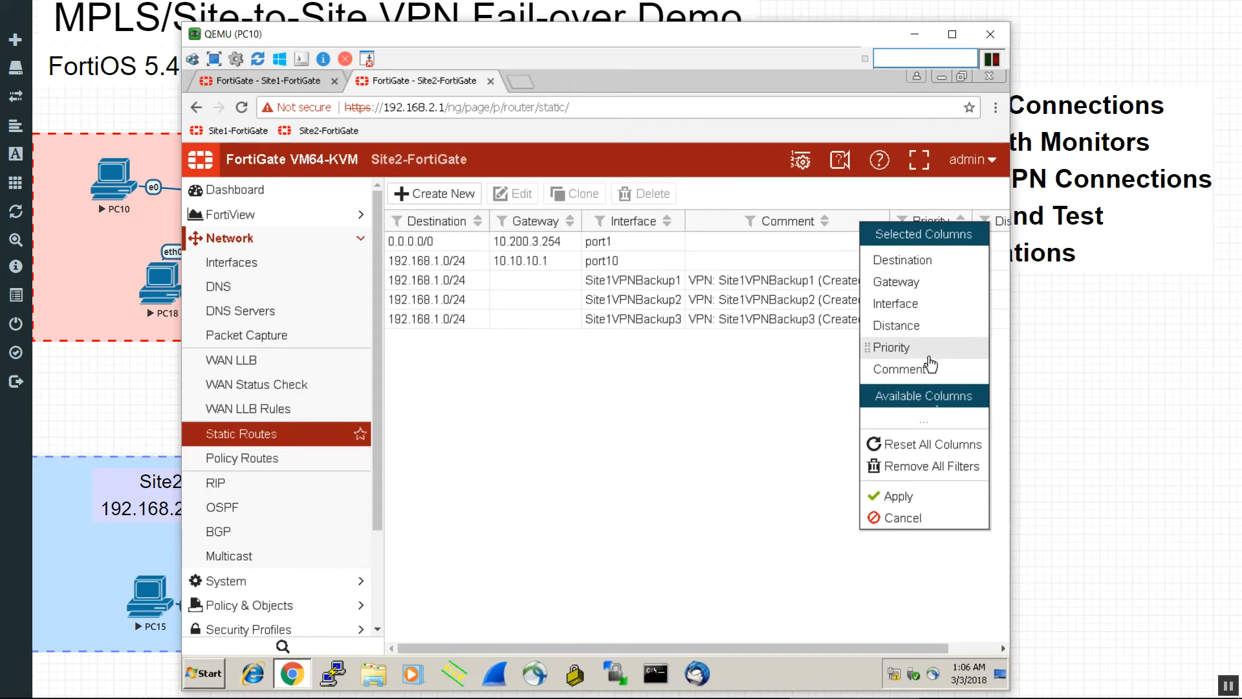
{"action": "left_click", "coordinate": [917, 498]}
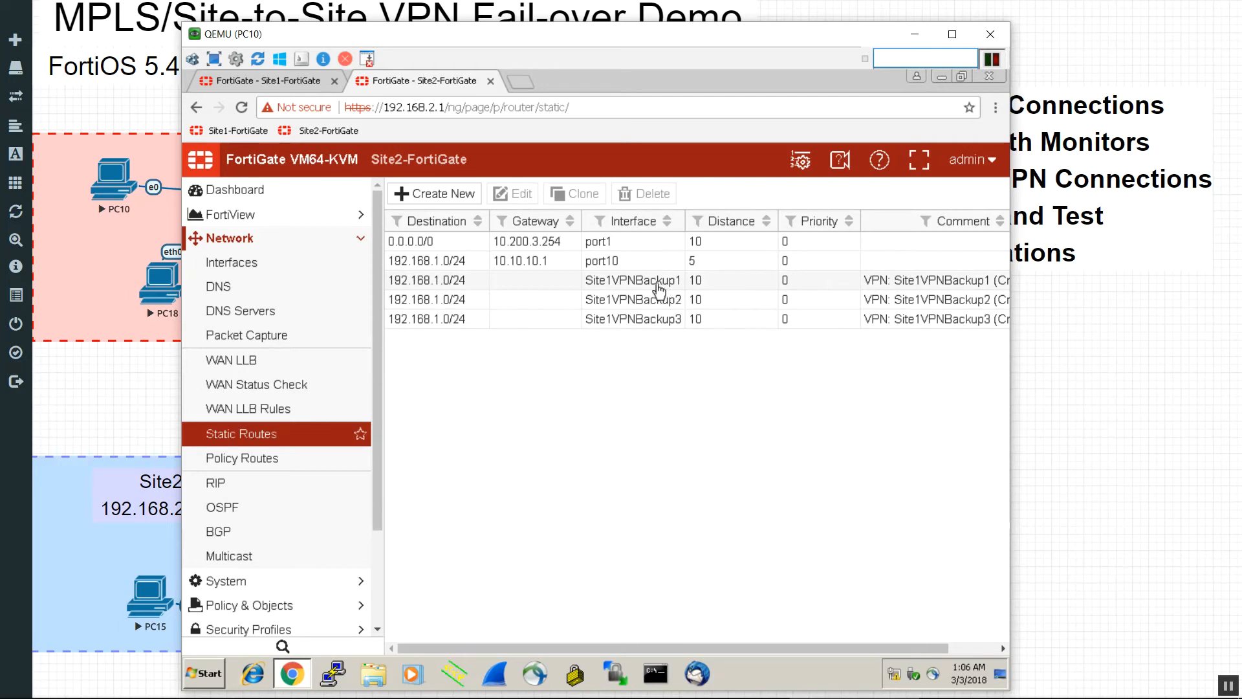
Step: Set the administrative distance of the Site1VPNBackup1 static route on the Site2 FortiGate to 6
{"action": "left_click", "coordinate": [711, 265]}
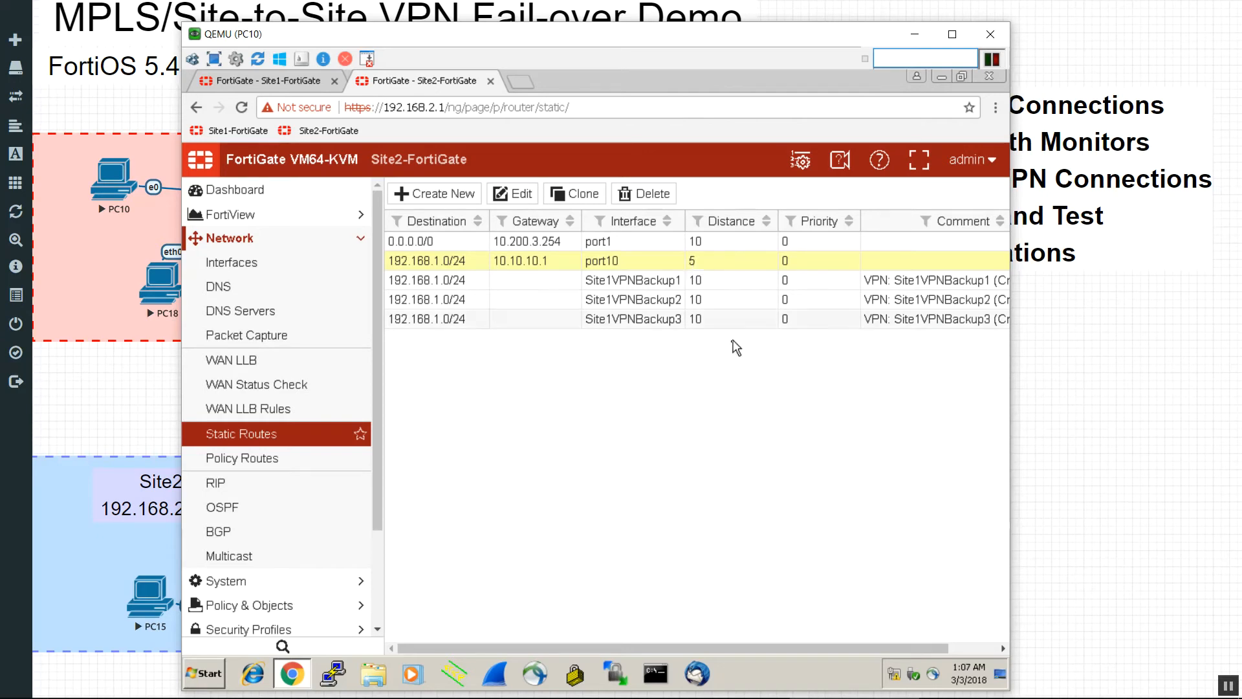
{"action": "double_click", "coordinate": [702, 289]}
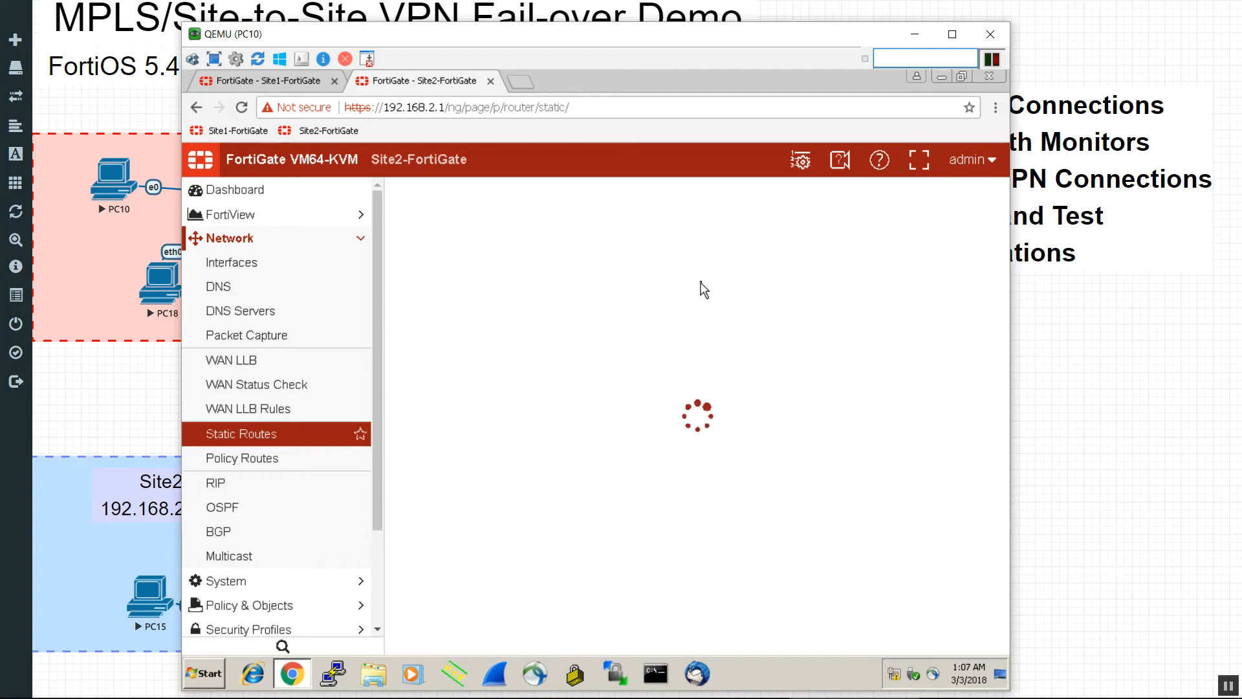
{"action": "left_click_drag", "start_coordinate": [614, 296], "coordinate": [557, 296]}
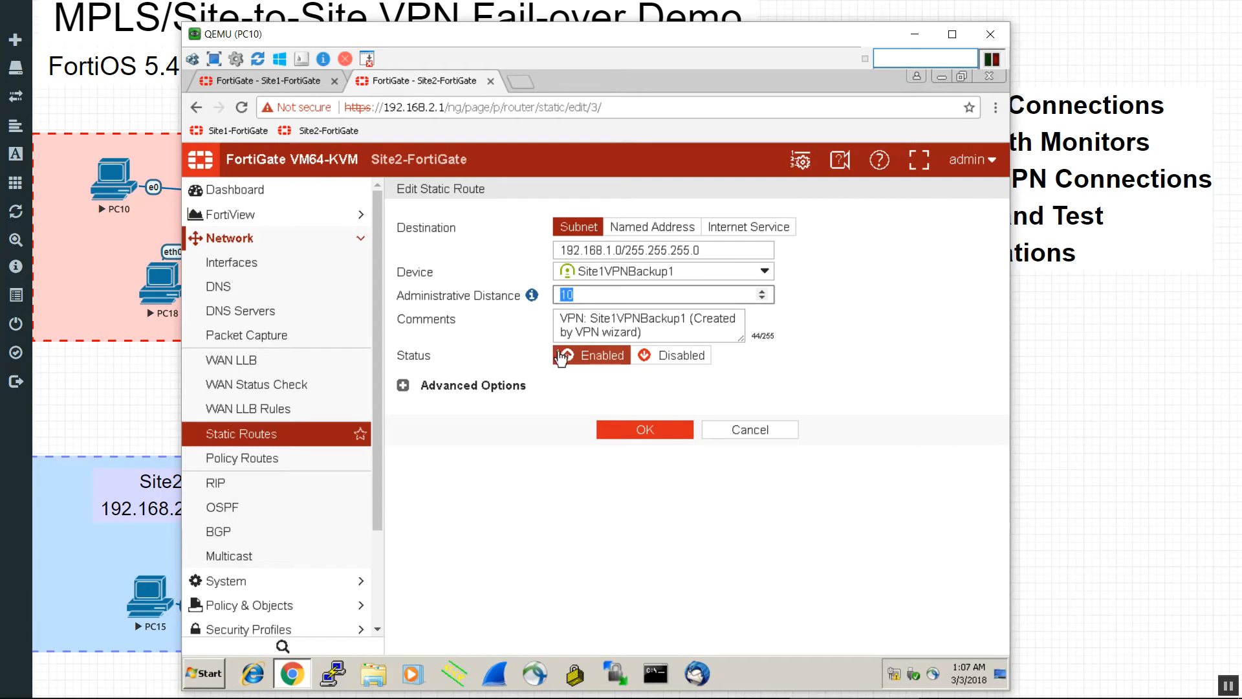
{"action": "type", "text": "10"}
{"action": "type", "text": "6"}
{"action": "left_click", "coordinate": [632, 433]}
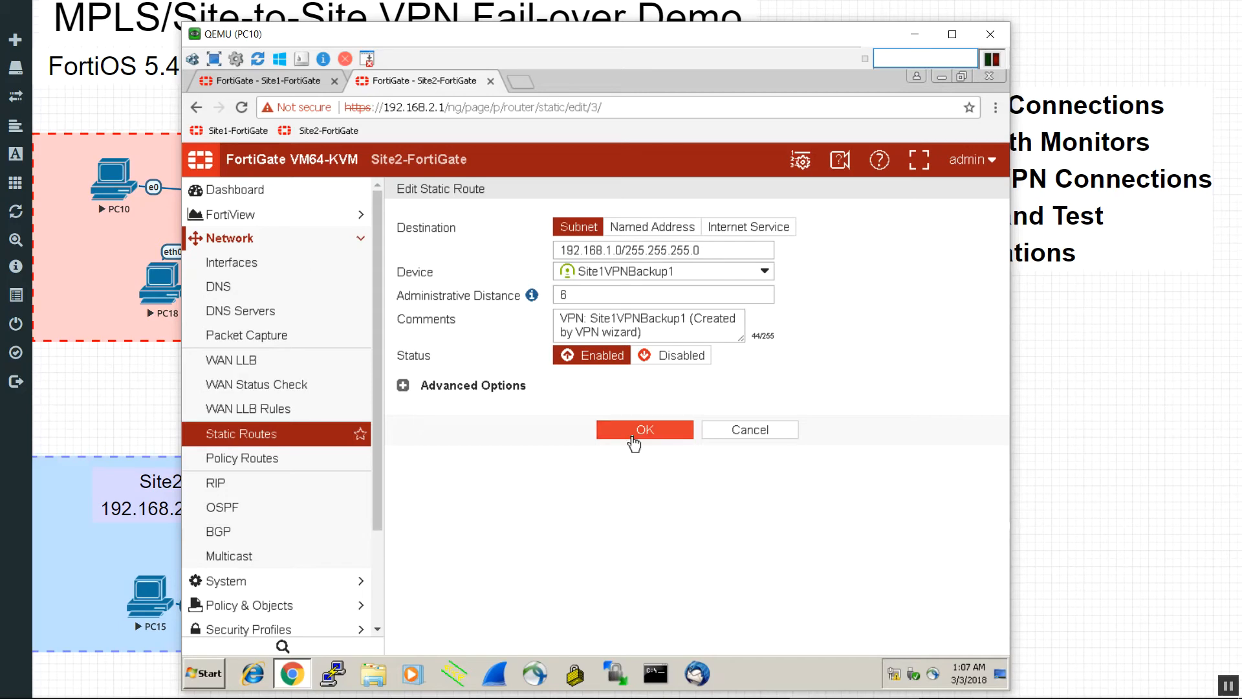
{"action": "left_click", "coordinate": [632, 437]}
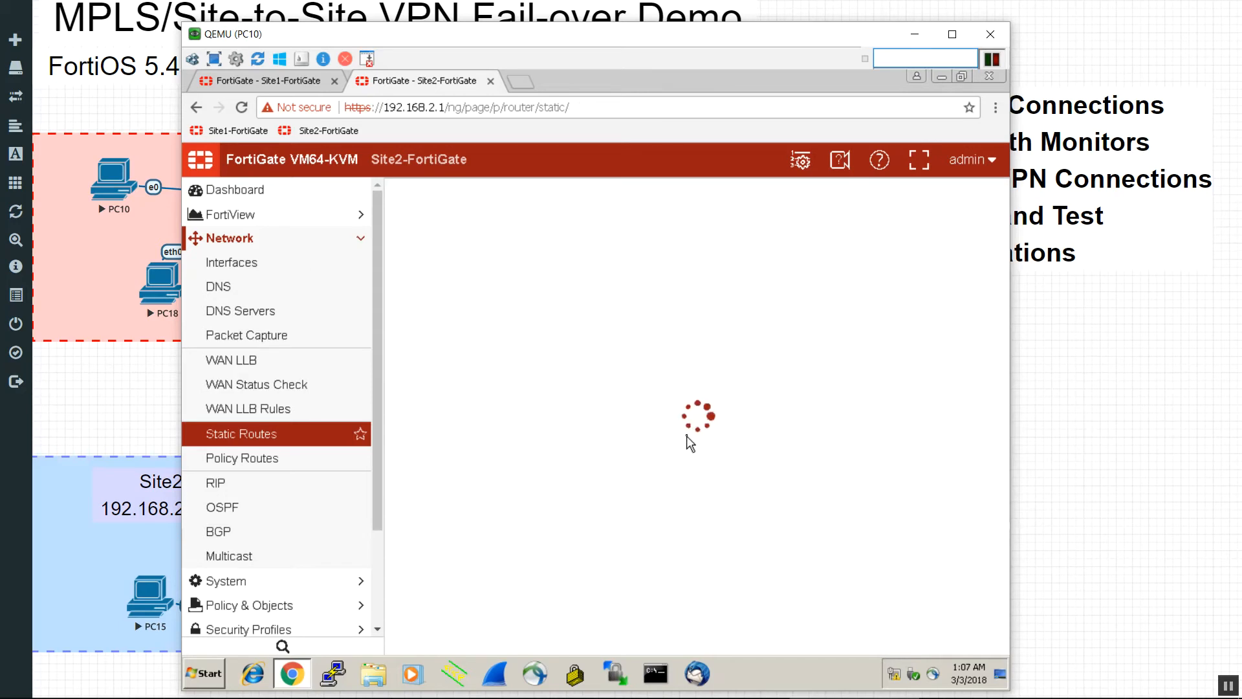
Step: Set the administrative distance of the Site1VPNBackup2 static route on the Site2 FortiGate to 7
{"action": "double_click", "coordinate": [738, 313]}
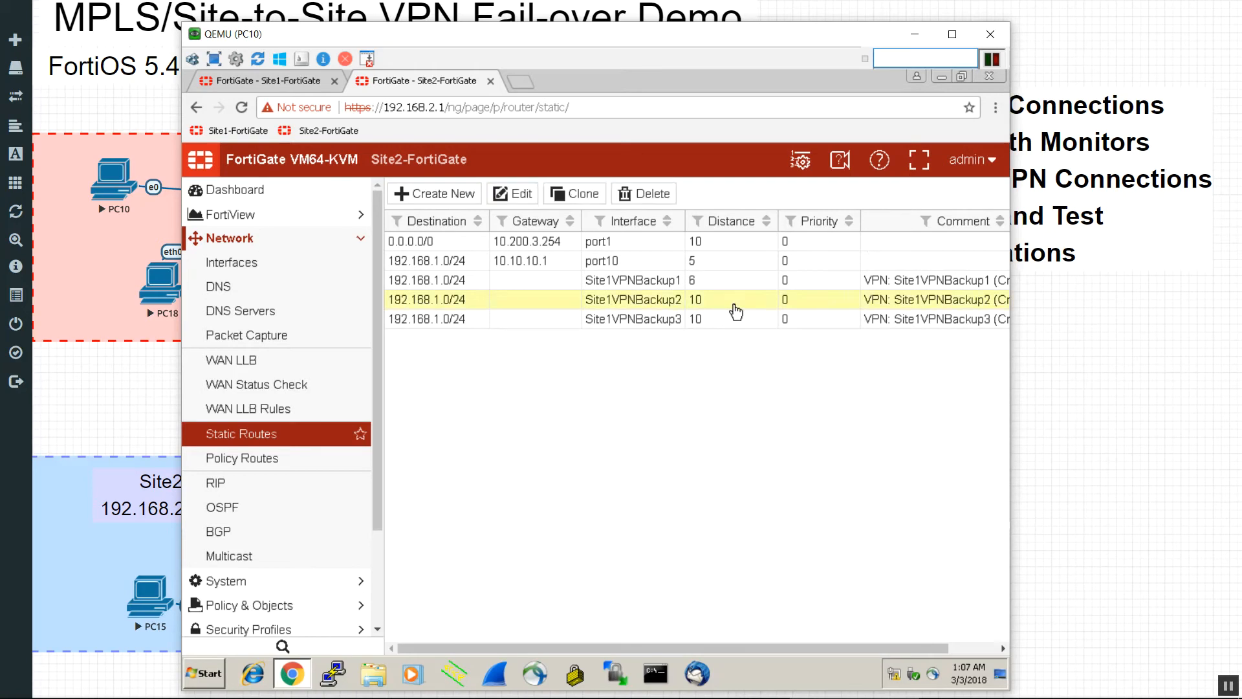
{"action": "double_click", "coordinate": [686, 295]}
{"action": "mouse_move", "coordinate": [532, 299]}
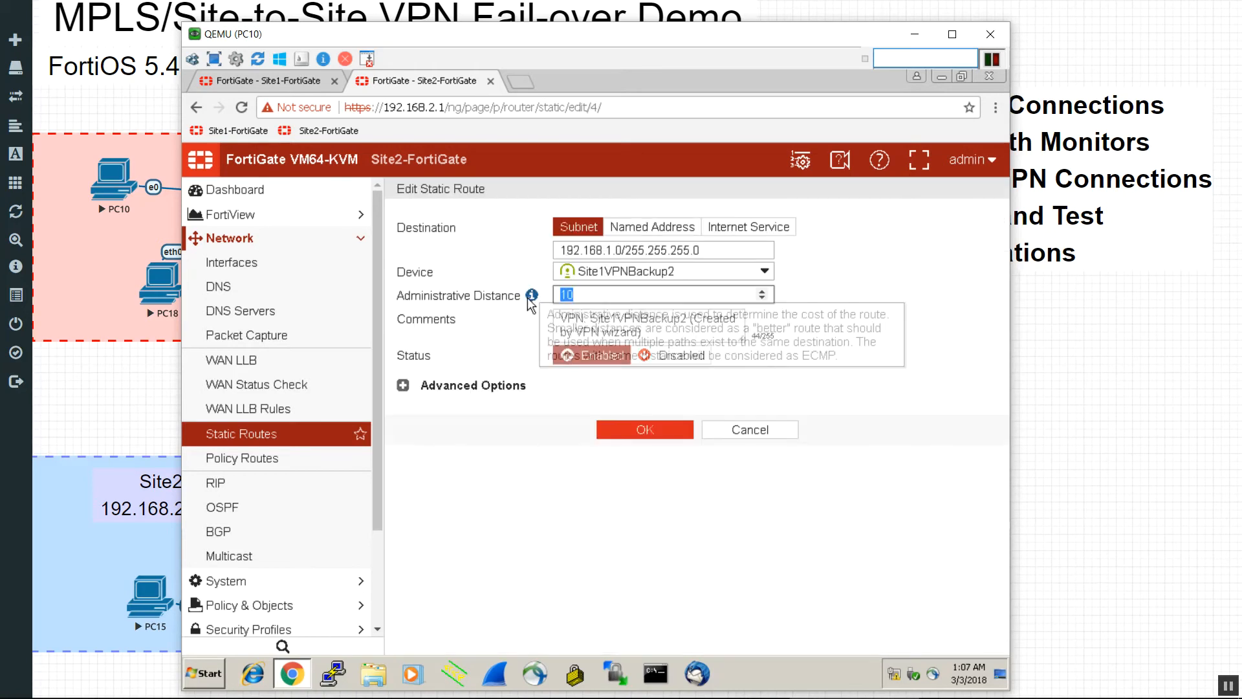
{"action": "type", "text": "7"}
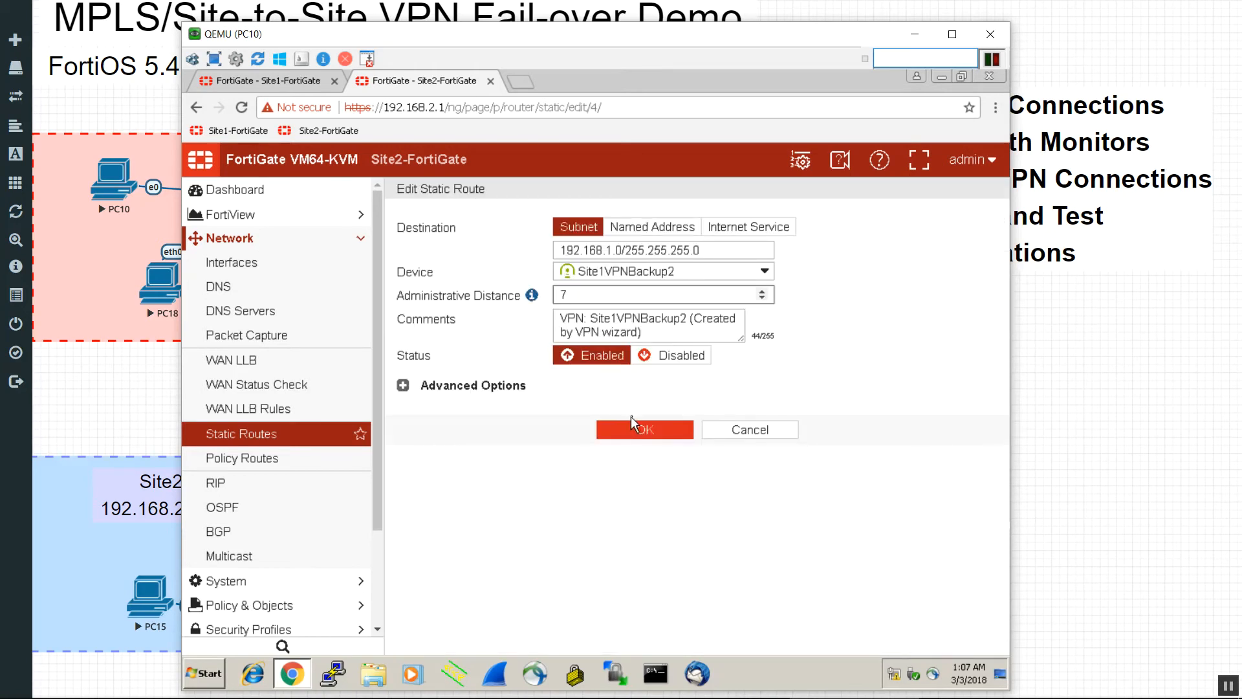
{"action": "left_click", "coordinate": [635, 433]}
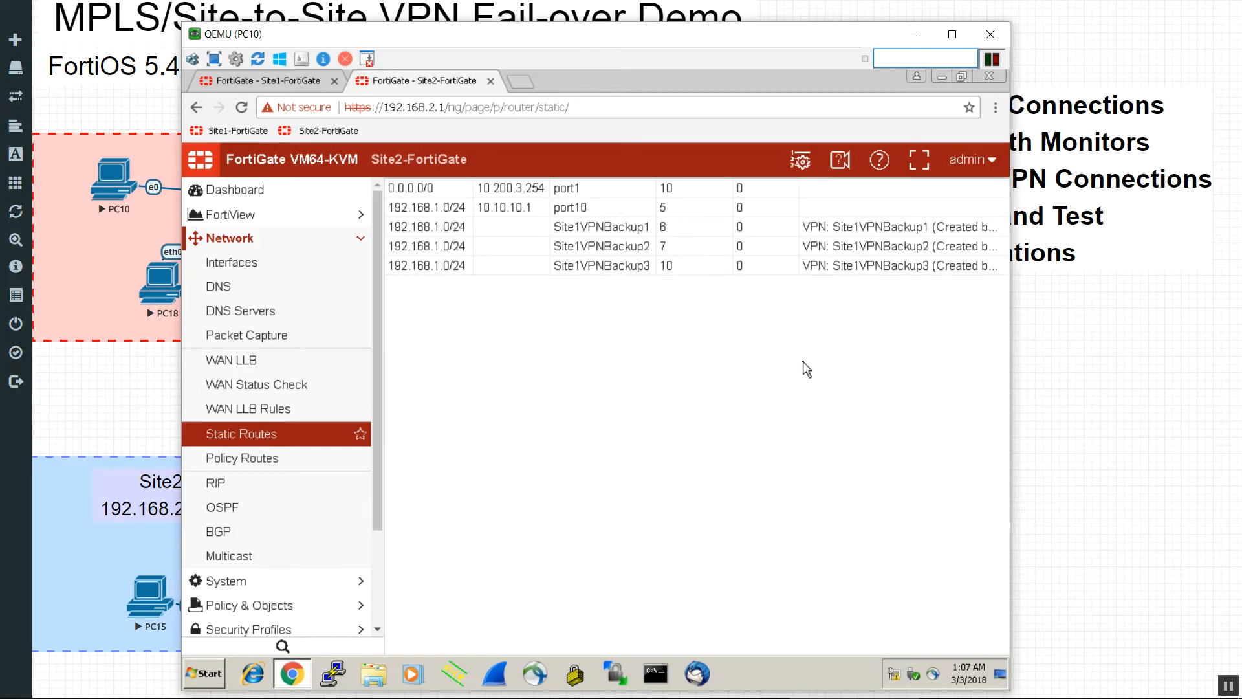
Step: Set the administrative distance of the Site1VPNBackup3 static route on the Site2 FortiGate to 8
{"action": "double_click", "coordinate": [723, 326]}
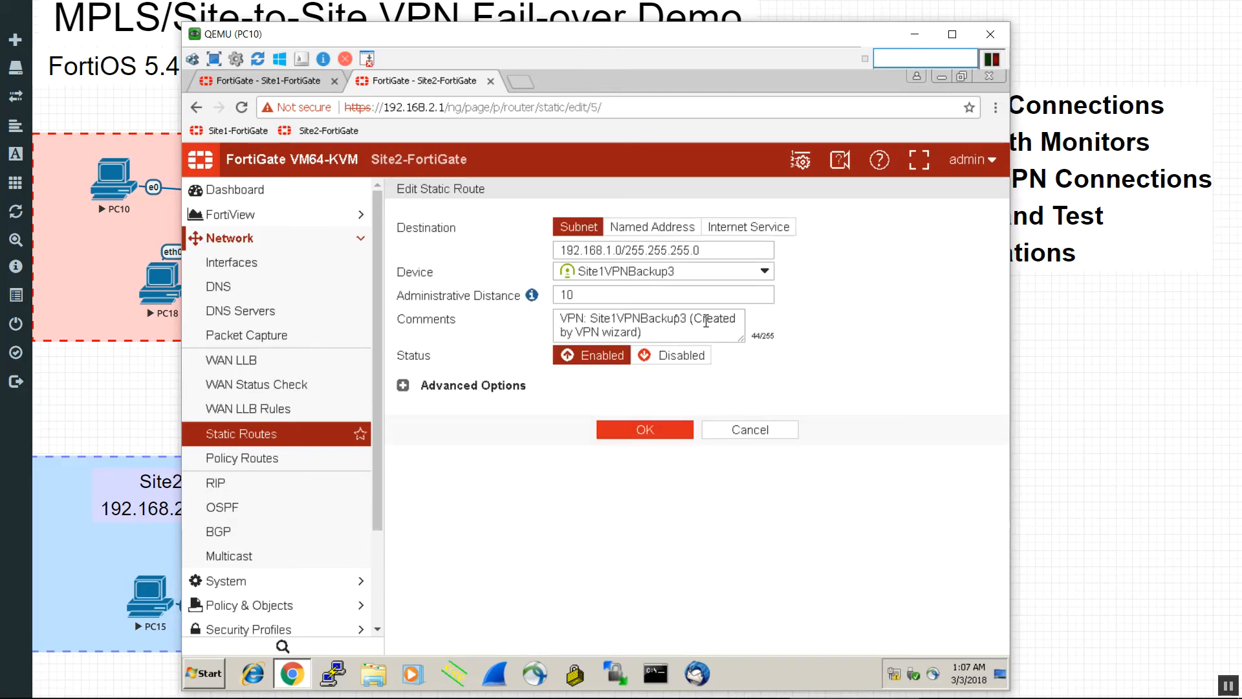
{"action": "double_click", "coordinate": [660, 294]}
{"action": "type", "text": "8"}
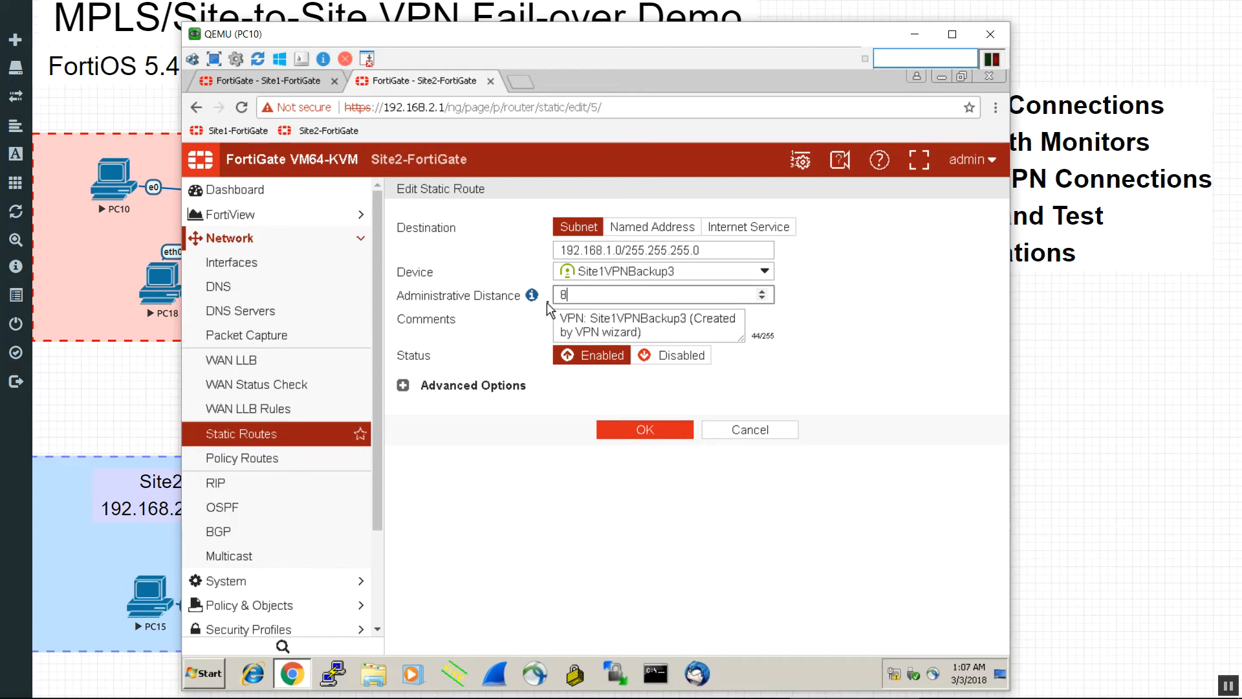
{"action": "left_click", "coordinate": [665, 440]}
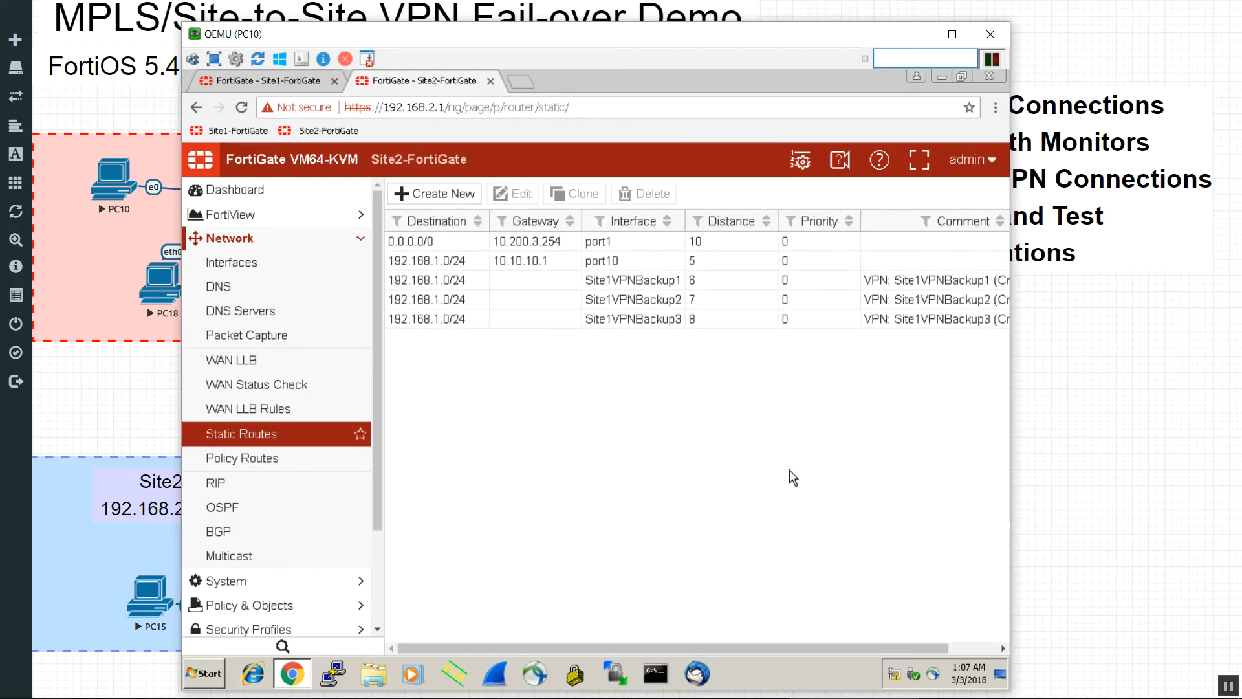
Step: Open the routing monitor on the Site2 FortiGate to check which route to 192.168.1.0/24 is active
{"action": "left_click_drag", "start_coordinate": [375, 432], "coordinate": [373, 545]}
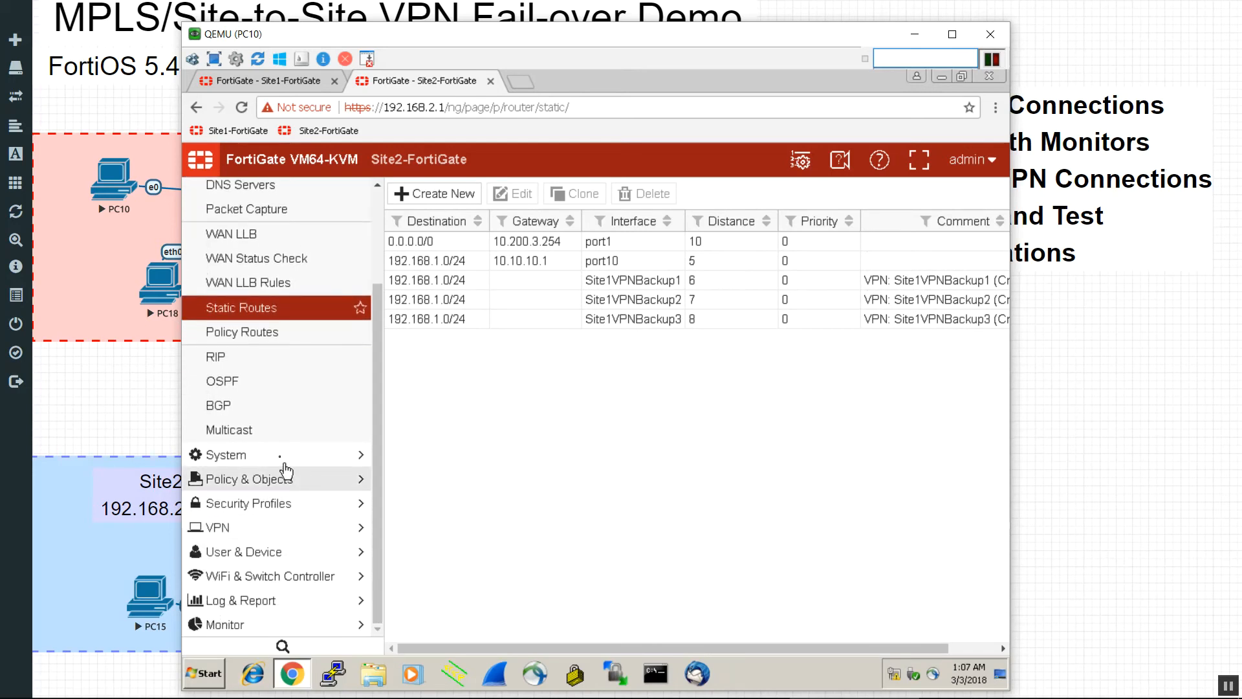
{"action": "left_click", "coordinate": [277, 625]}
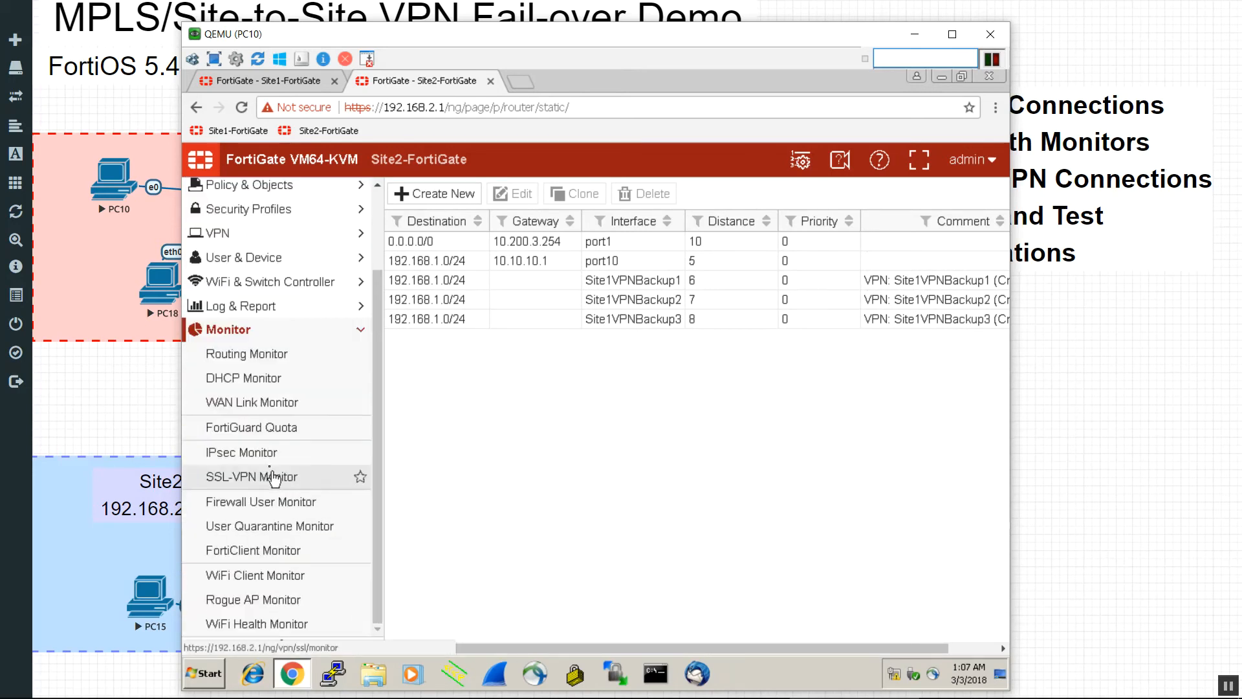
{"action": "left_click", "coordinate": [256, 356]}
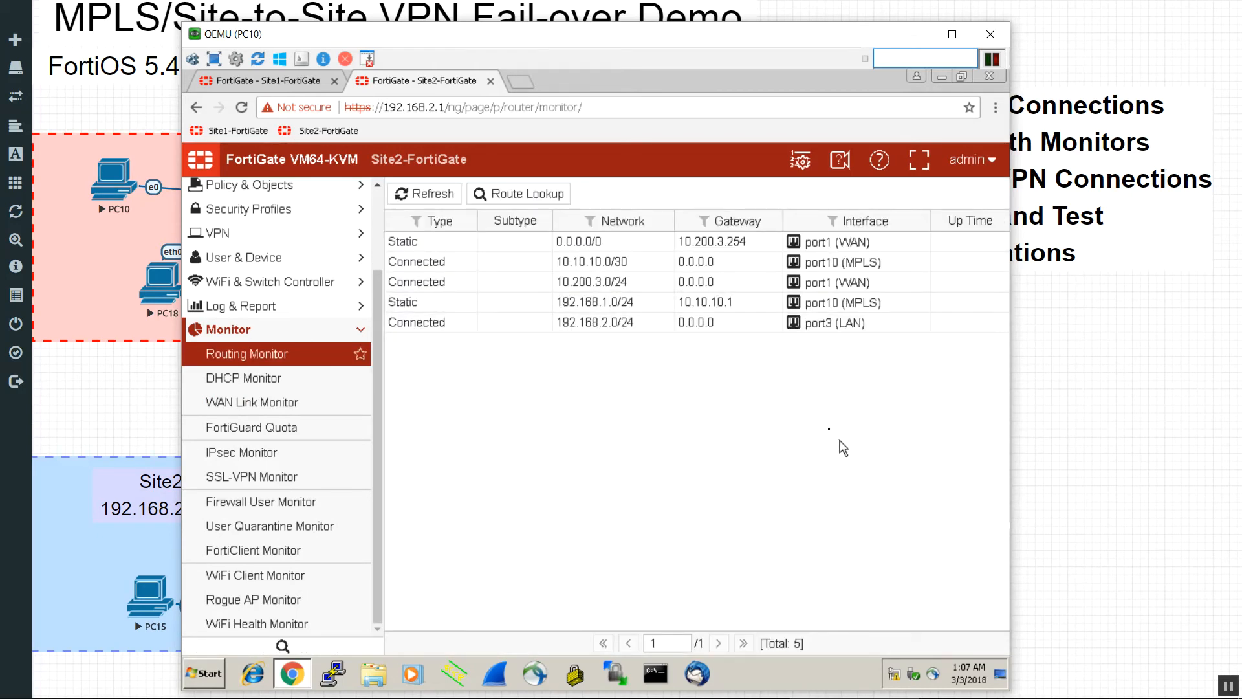
Step: Trace the route from PC10 to 192.168.2.100 with tracert in a command prompt
{"action": "left_click_drag", "start_coordinate": [530, 38], "coordinate": [597, 23]}
{"action": "left_click", "coordinate": [728, 661]}
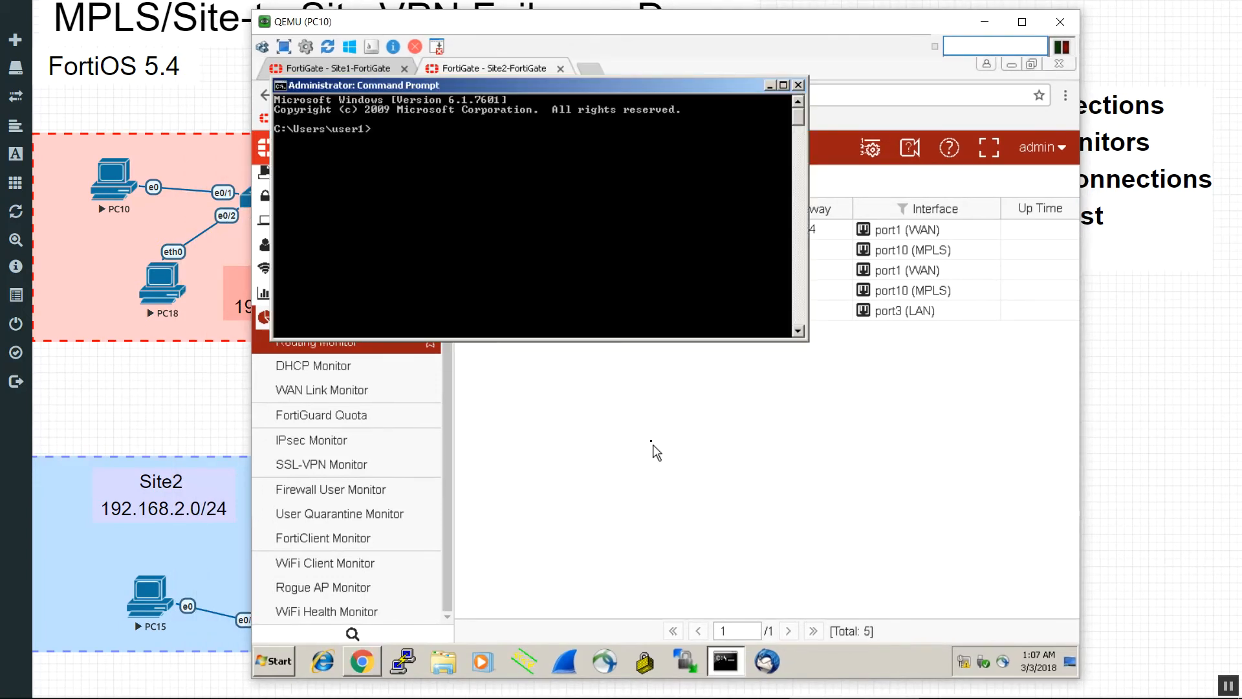
{"action": "type", "text": "tracert 192.168.2.100"}
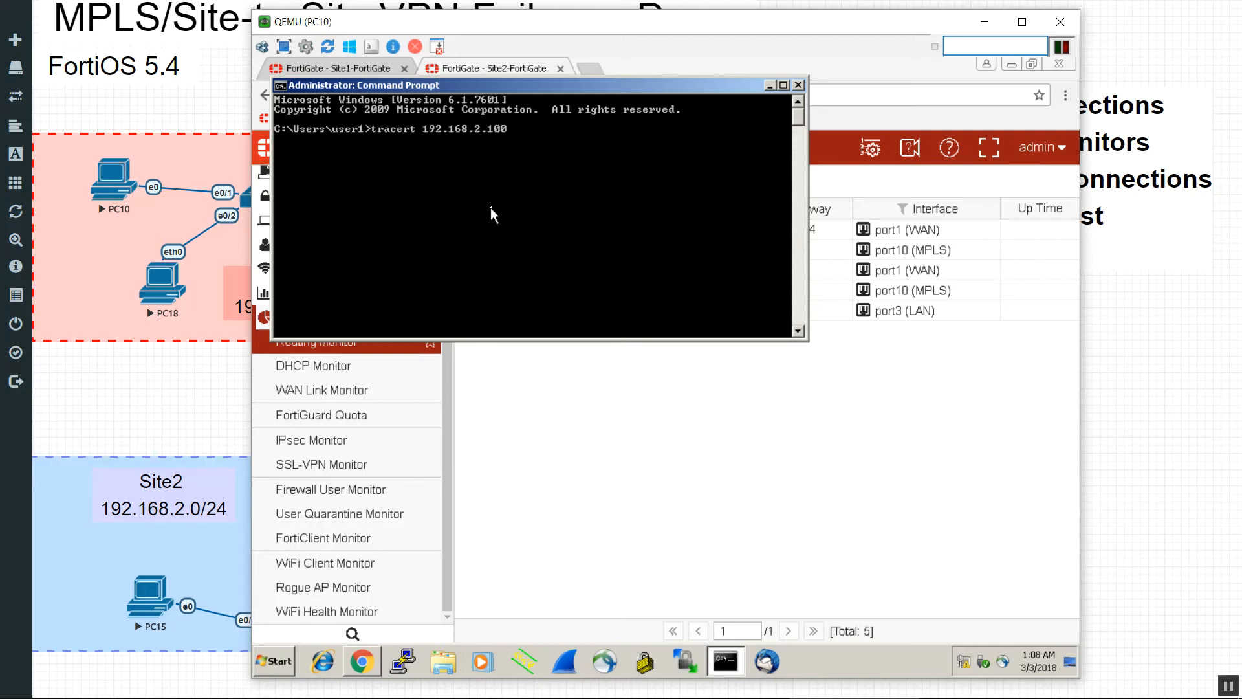
{"action": "key", "text": "Return"}
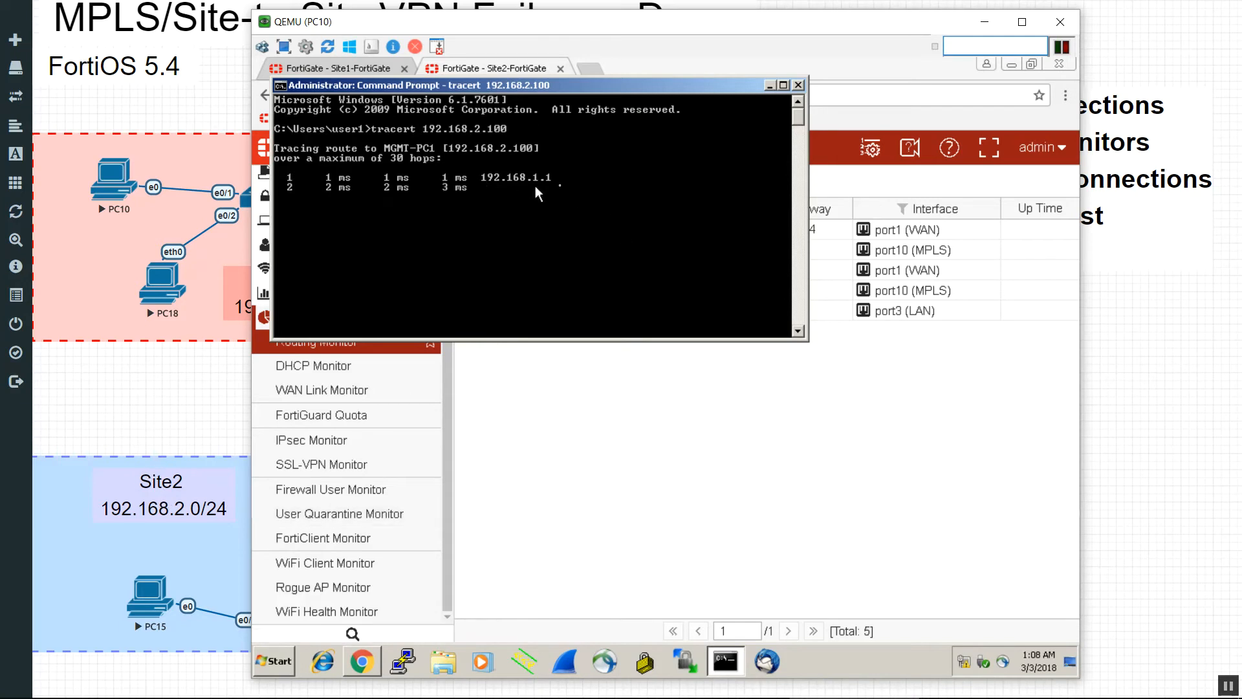
Step: Open the PC15 console from the Site2 network in the topology and move its window aside
{"action": "left_click_drag", "start_coordinate": [553, 26], "coordinate": [886, 33]}
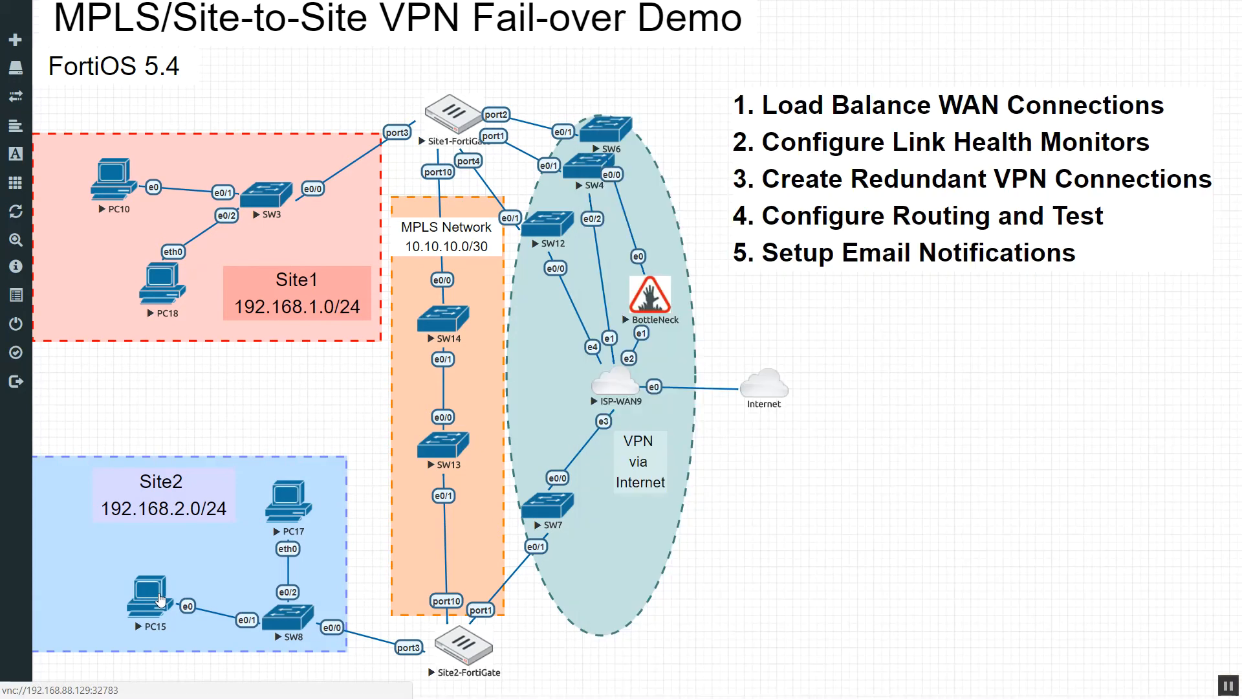
{"action": "left_click", "coordinate": [165, 601]}
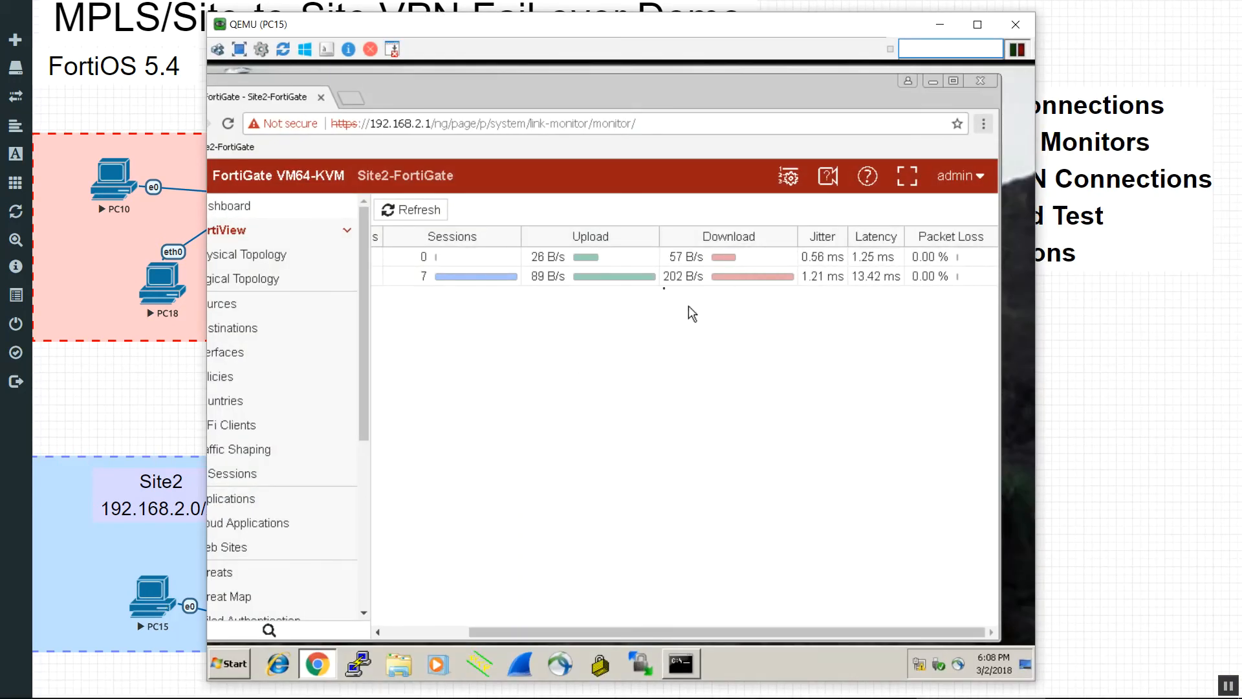
{"action": "left_click_drag", "start_coordinate": [523, 18], "coordinate": [744, 13]}
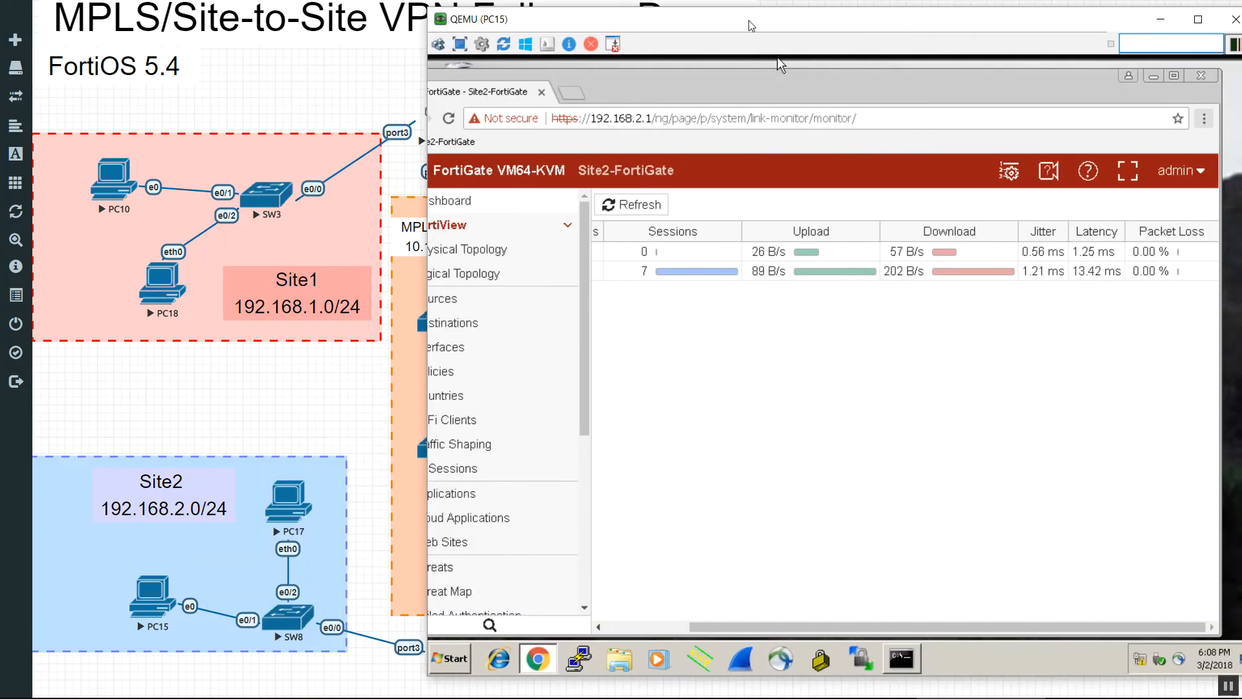
Step: Return to the PC10 console and close its Site2-FortiGate page, leaving the Site1 routing monitor open
{"action": "key", "text": "alt+Tab"}
{"action": "key", "text": "alt+Tab"}
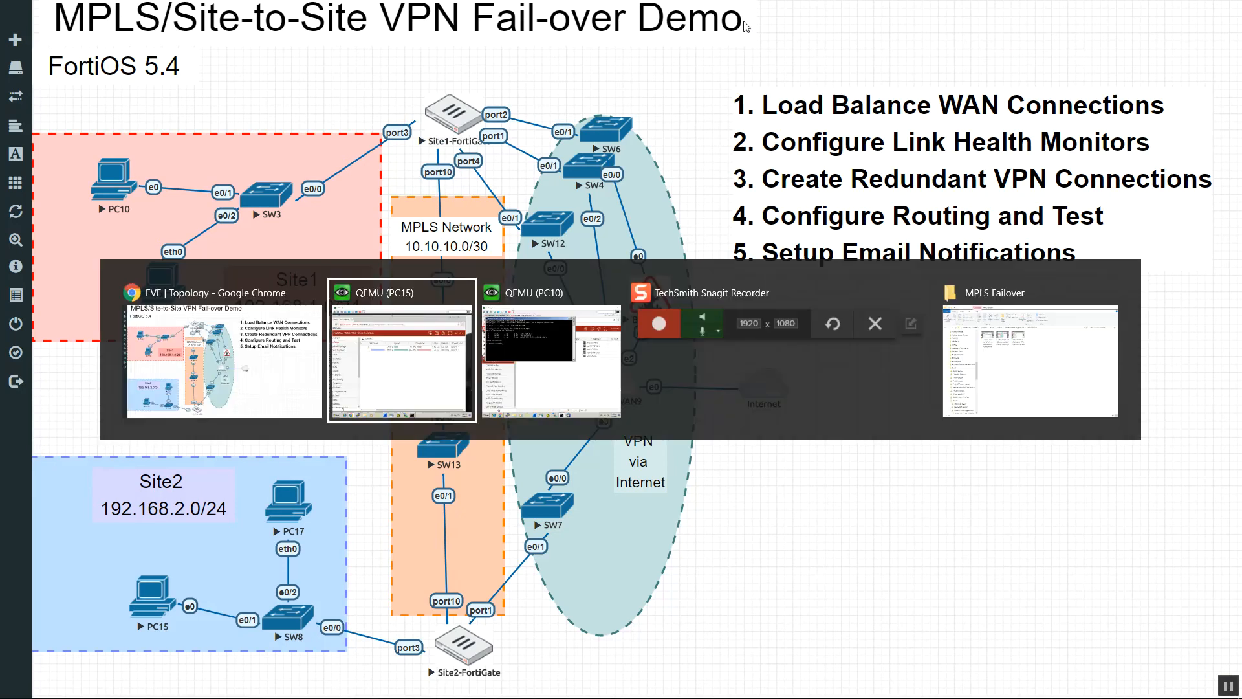
{"action": "left_click_drag", "start_coordinate": [828, 38], "coordinate": [401, 57]}
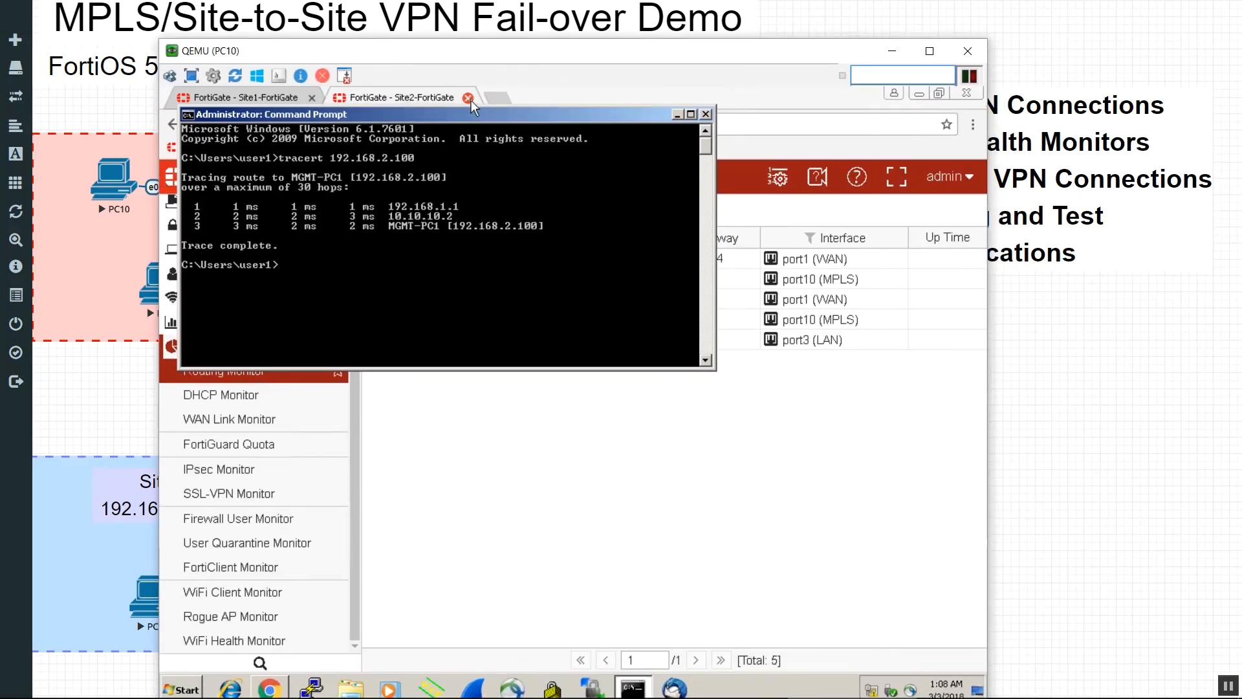
{"action": "left_click", "coordinate": [468, 97]}
{"action": "left_click_drag", "start_coordinate": [480, 62], "coordinate": [524, 61]}
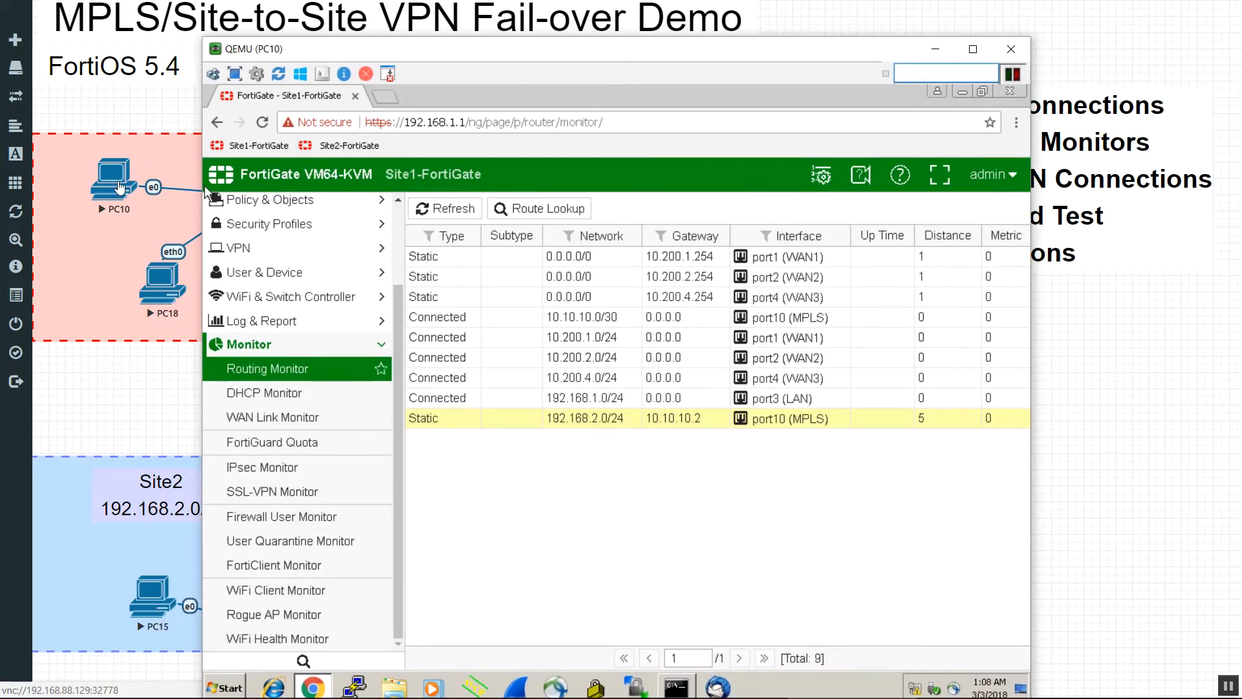
Step: Switch to PC15 and bring up its command prompt to check the trace to 192.168.1.10
{"action": "key", "text": "alt+Tab"}
{"action": "key", "text": "alt+Tab"}
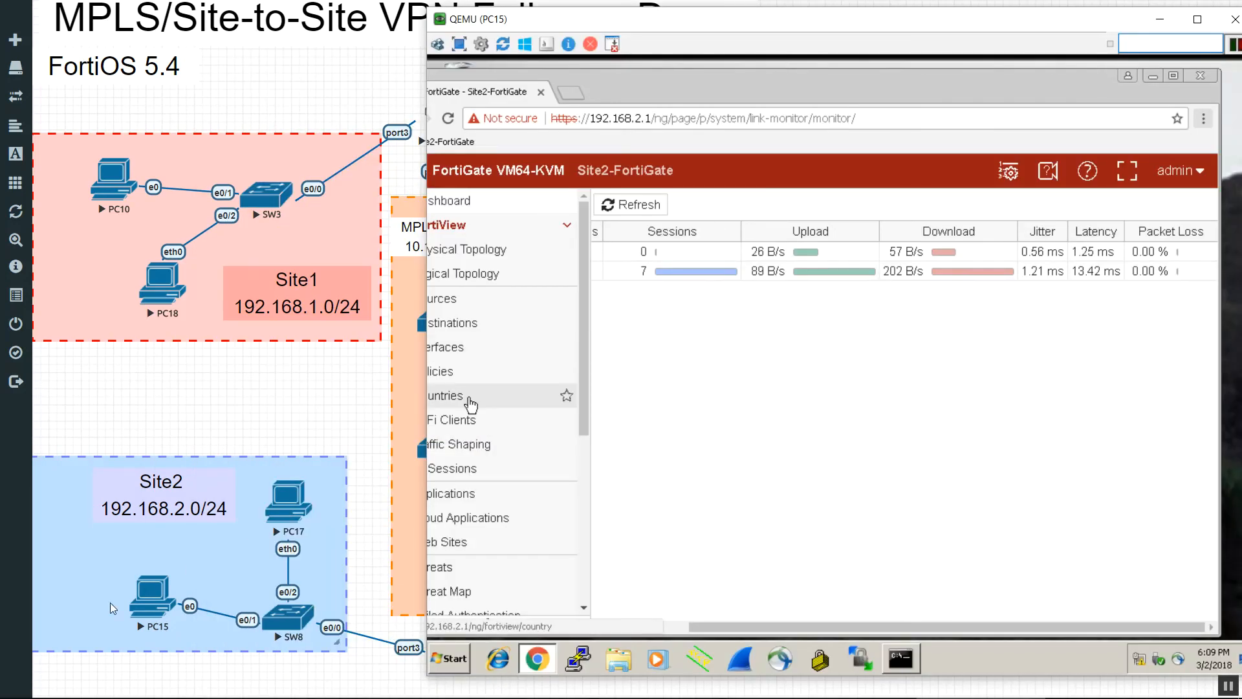
{"action": "left_click", "coordinate": [901, 659]}
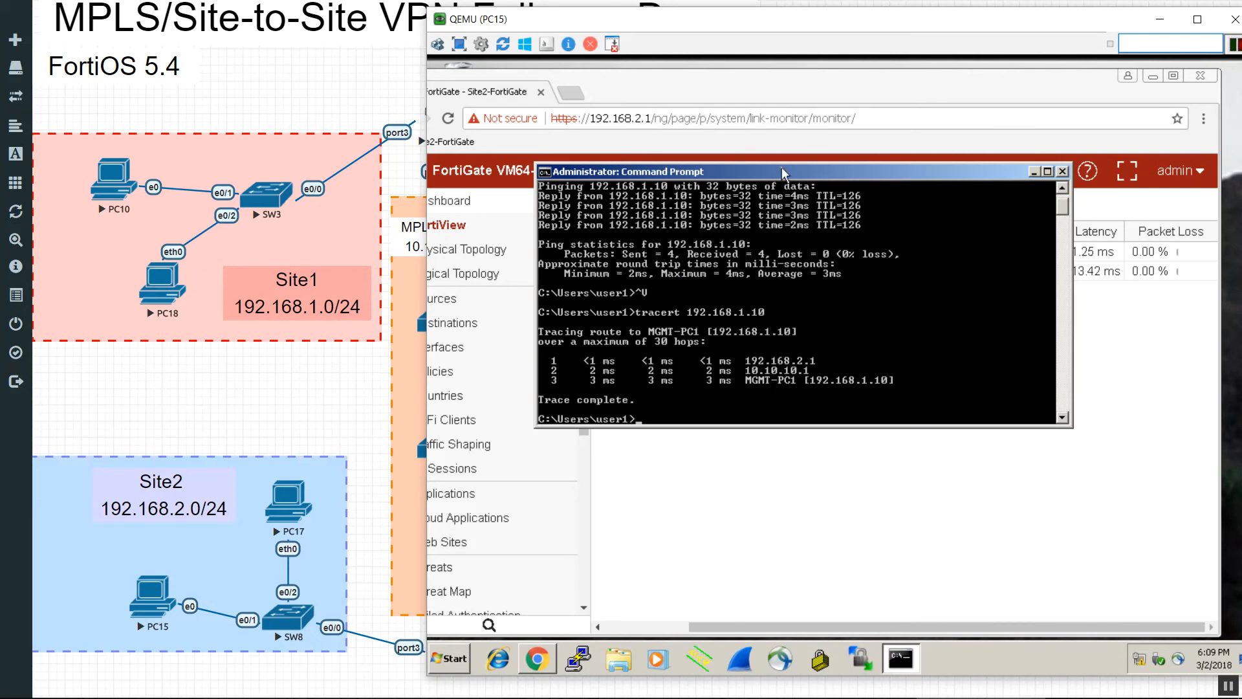
{"action": "left_click_drag", "start_coordinate": [782, 167], "coordinate": [864, 196]}
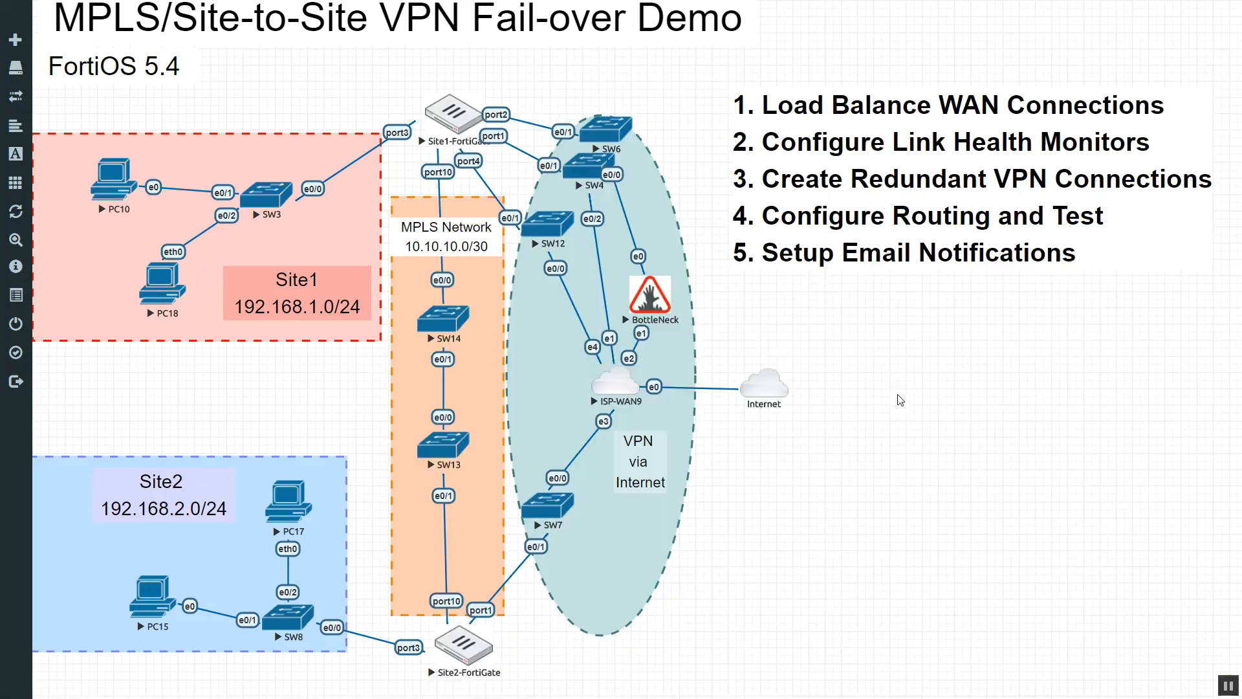
Step: Review the trace to 192.168.2.100 in PC10's command prompt, and return to the network topology
{"action": "key", "text": "alt+Tab"}
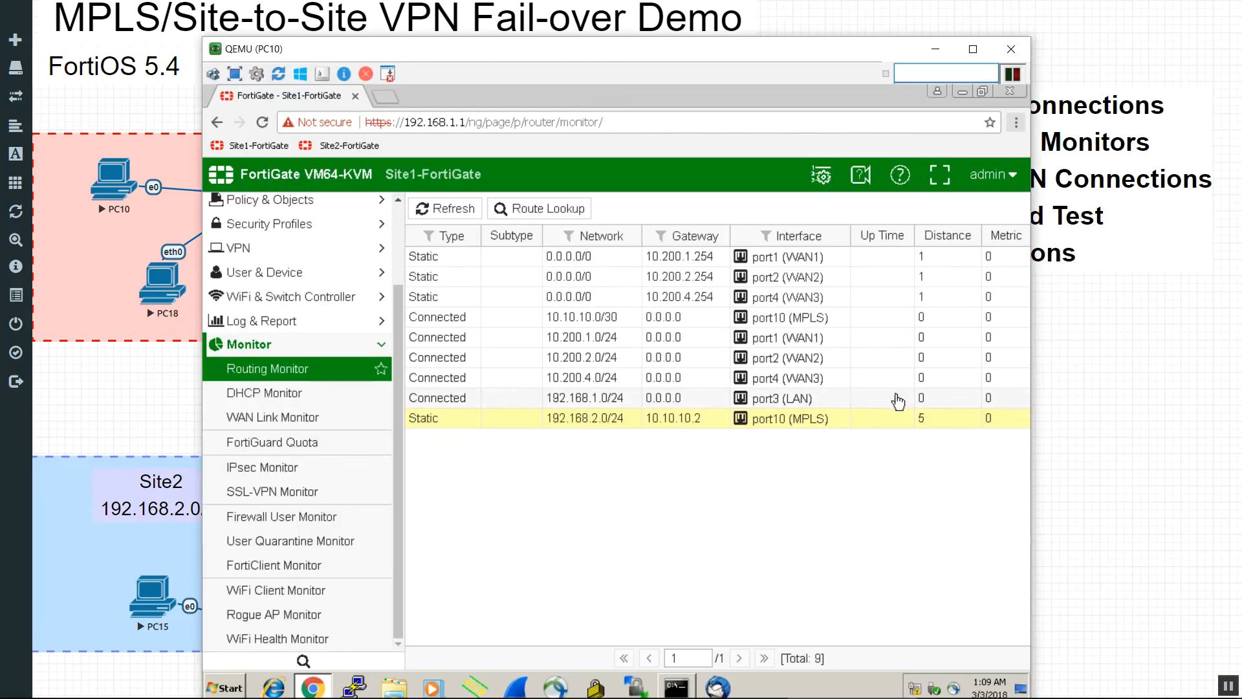
{"action": "left_click", "coordinate": [676, 687]}
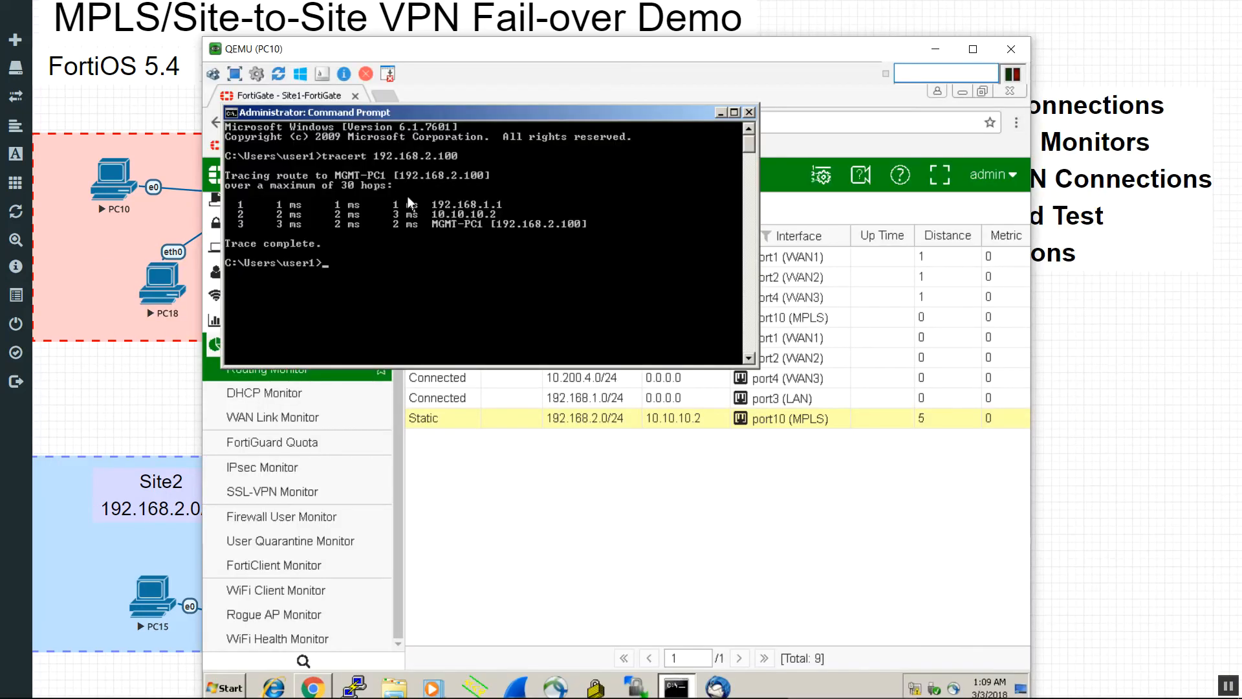
{"action": "left_click", "coordinate": [538, 449]}
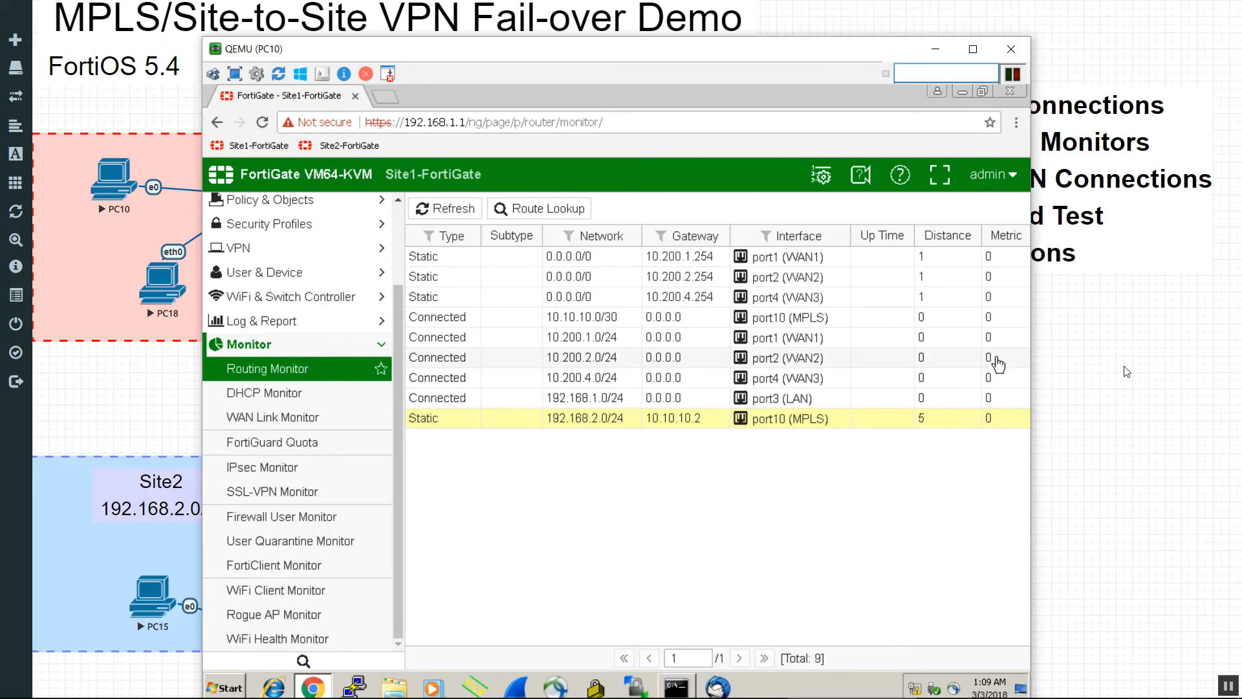
{"action": "left_click", "coordinate": [1142, 401]}
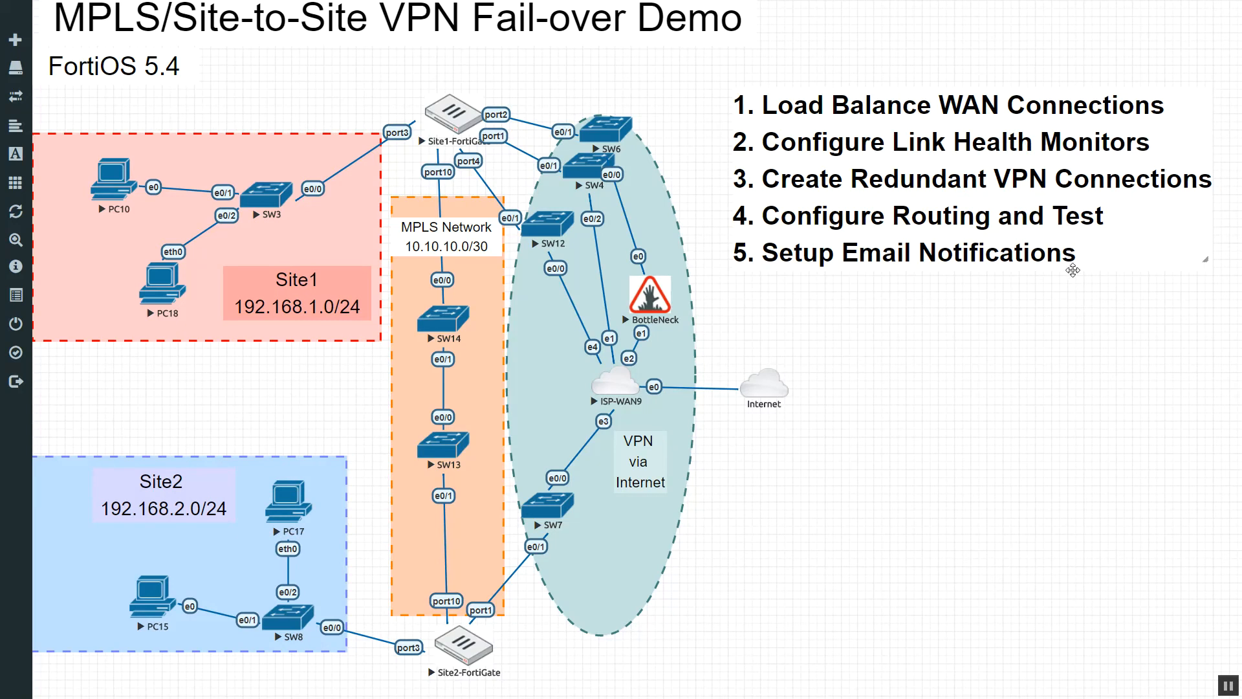
Step: Start a continuous ping from PC10's command prompt to 192.168.2.100
{"action": "key", "text": "alt+Tab"}
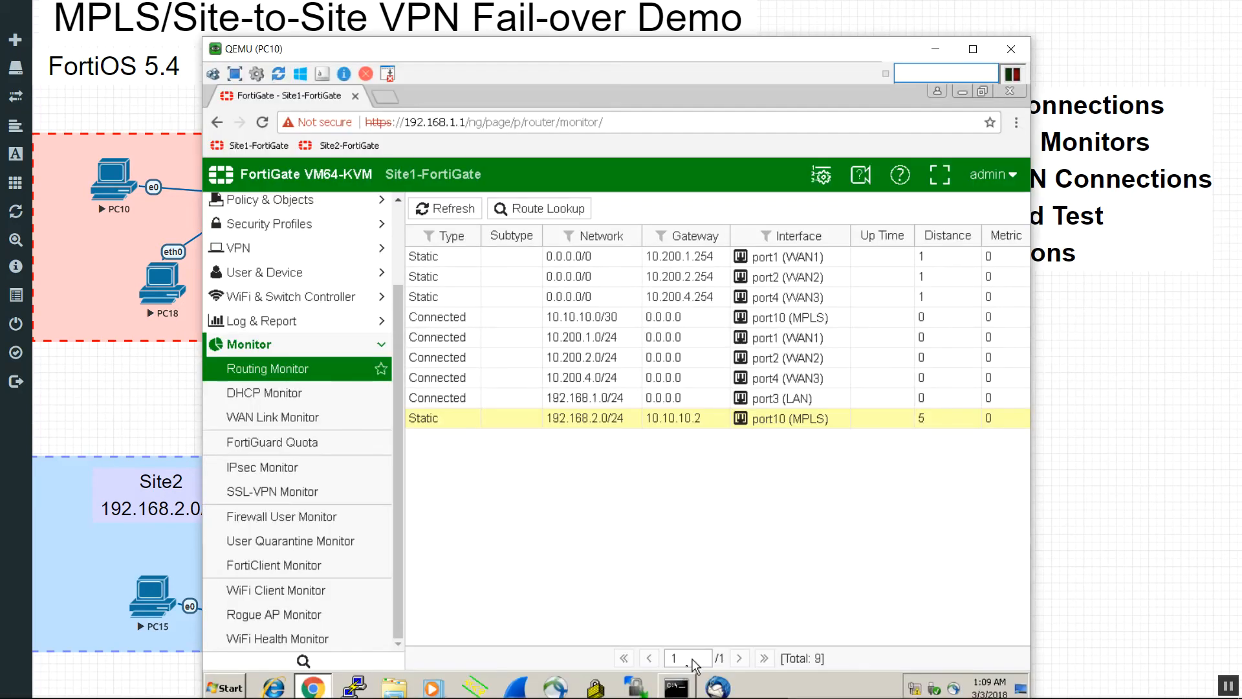
{"action": "left_click", "coordinate": [690, 687]}
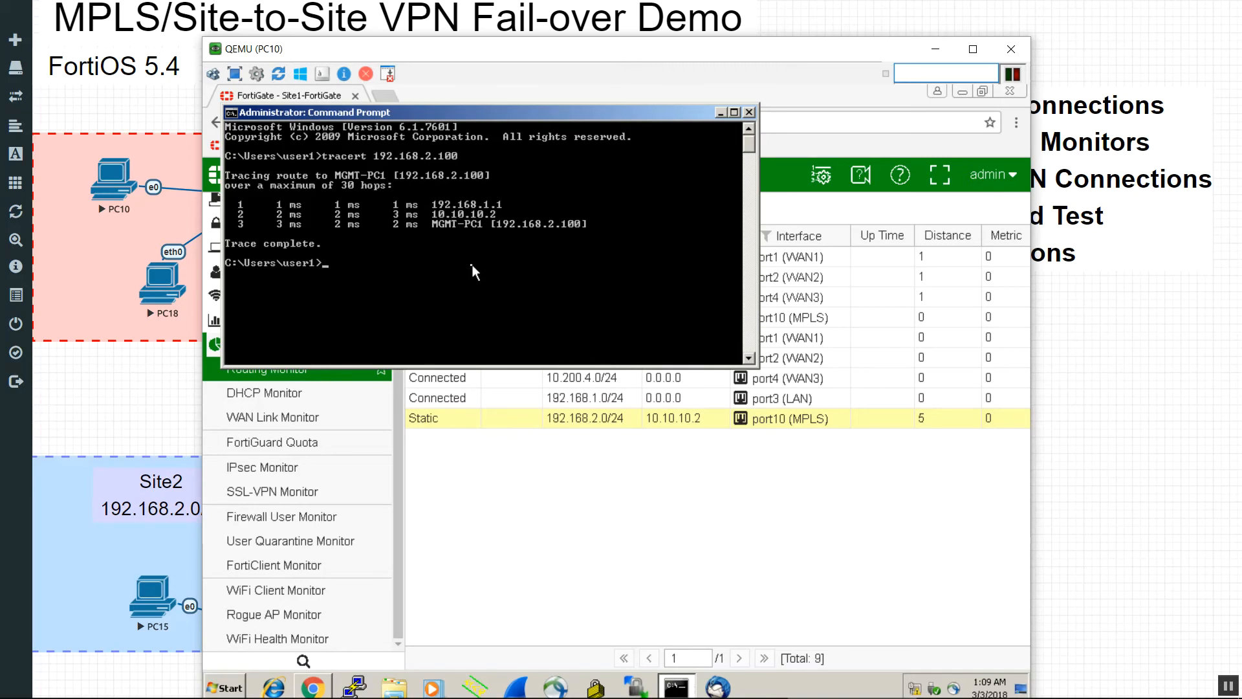
{"action": "type", "text": "ping -t 192.168.2.100"}
{"action": "key", "text": "Return"}
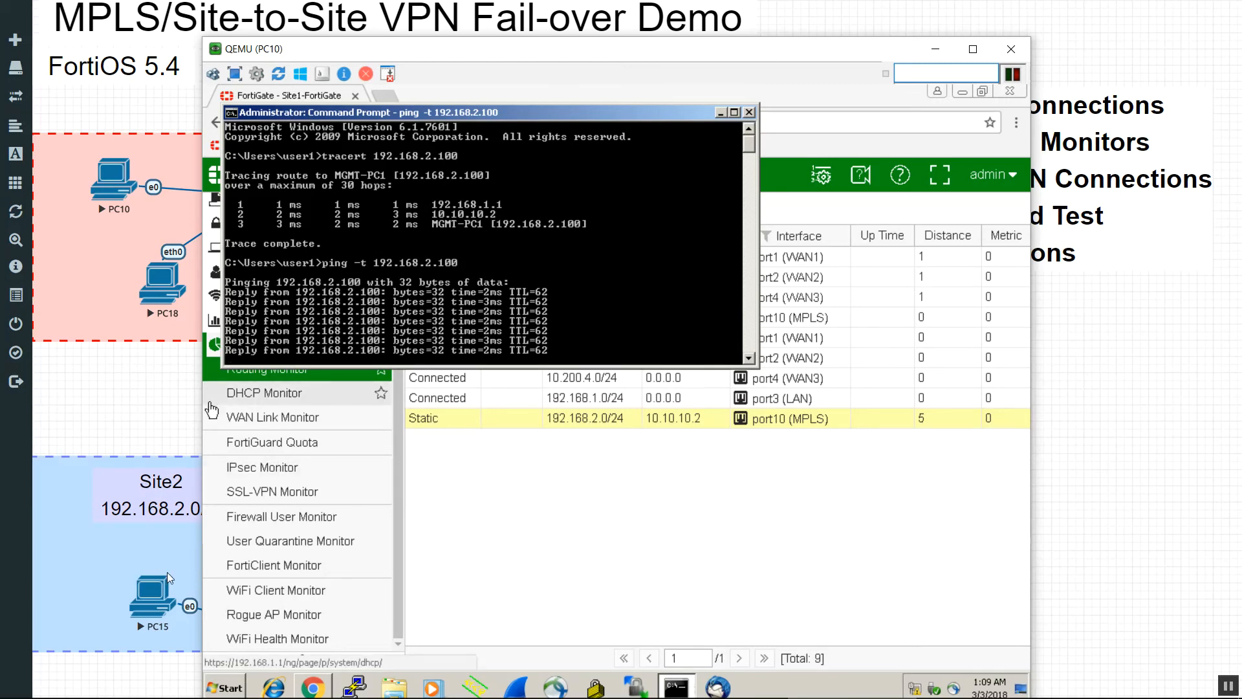
Step: Switch to PC15 and start a continuous ping to 192.168.1.10 from its command prompt
{"action": "key", "text": "alt+Tab"}
{"action": "key", "text": "alt+Tab"}
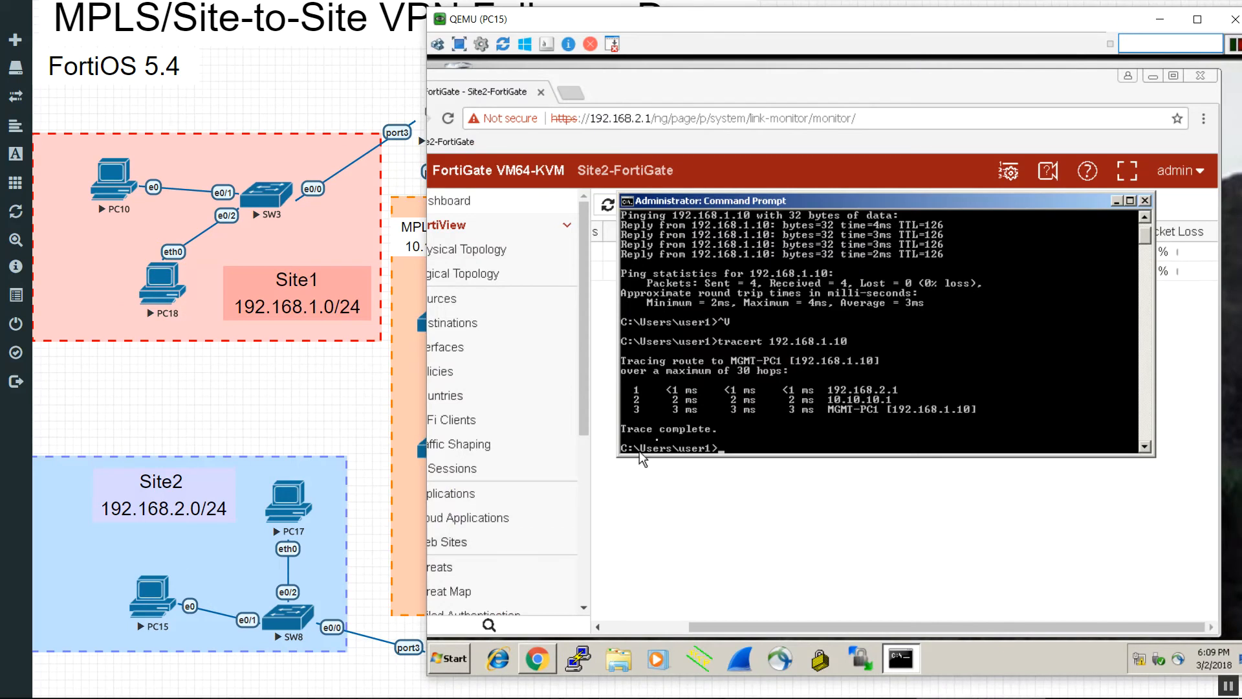
{"action": "key", "text": "Up"}
{"action": "key", "text": "Up"}
{"action": "type", "text": "-t"}
{"action": "key", "text": "Return"}
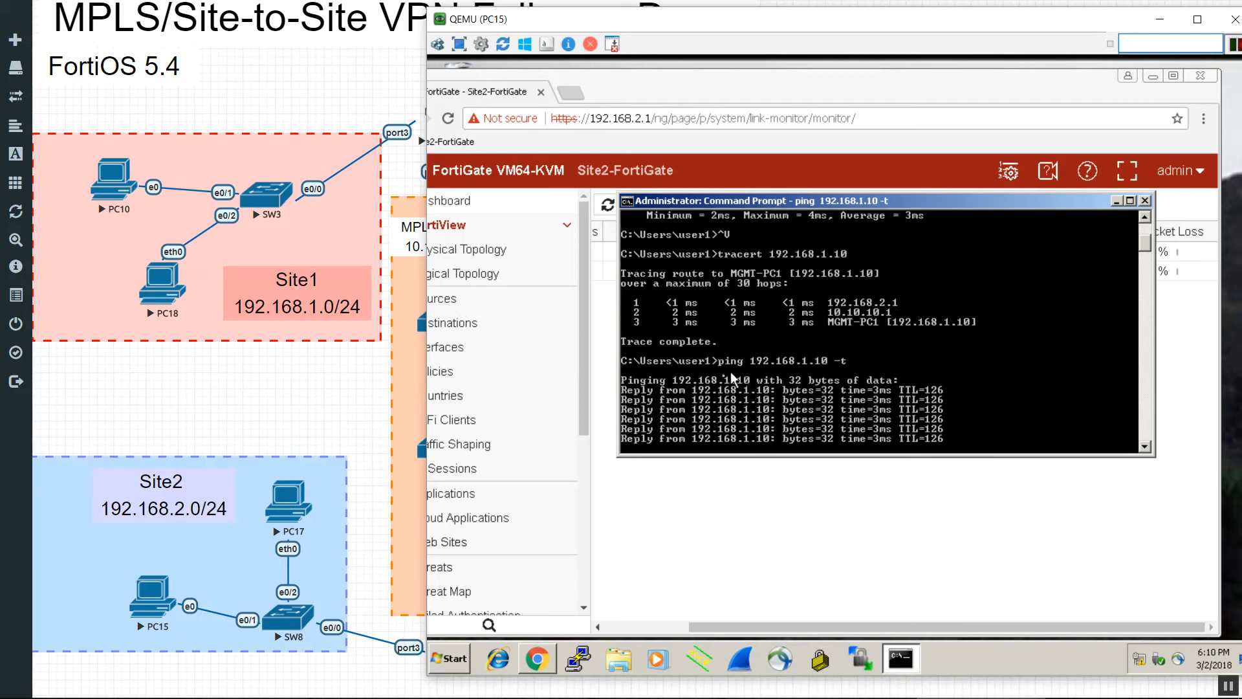
Step: Look over the interfaces in Site2's WAN link monitor on PC15, and bring the running ping back into view
{"action": "left_click", "coordinate": [580, 525]}
{"action": "scroll", "coordinate": [579, 524], "scroll_direction": "down", "scroll_amount": 5}
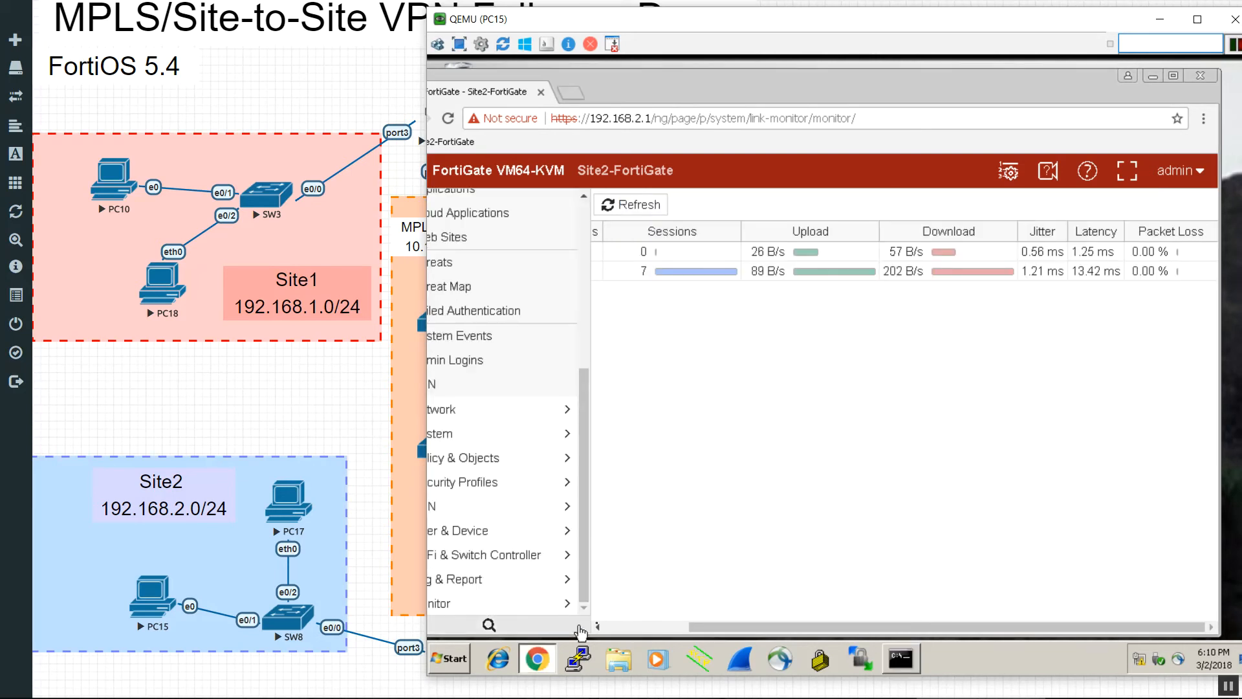
{"action": "left_click", "coordinate": [628, 621]}
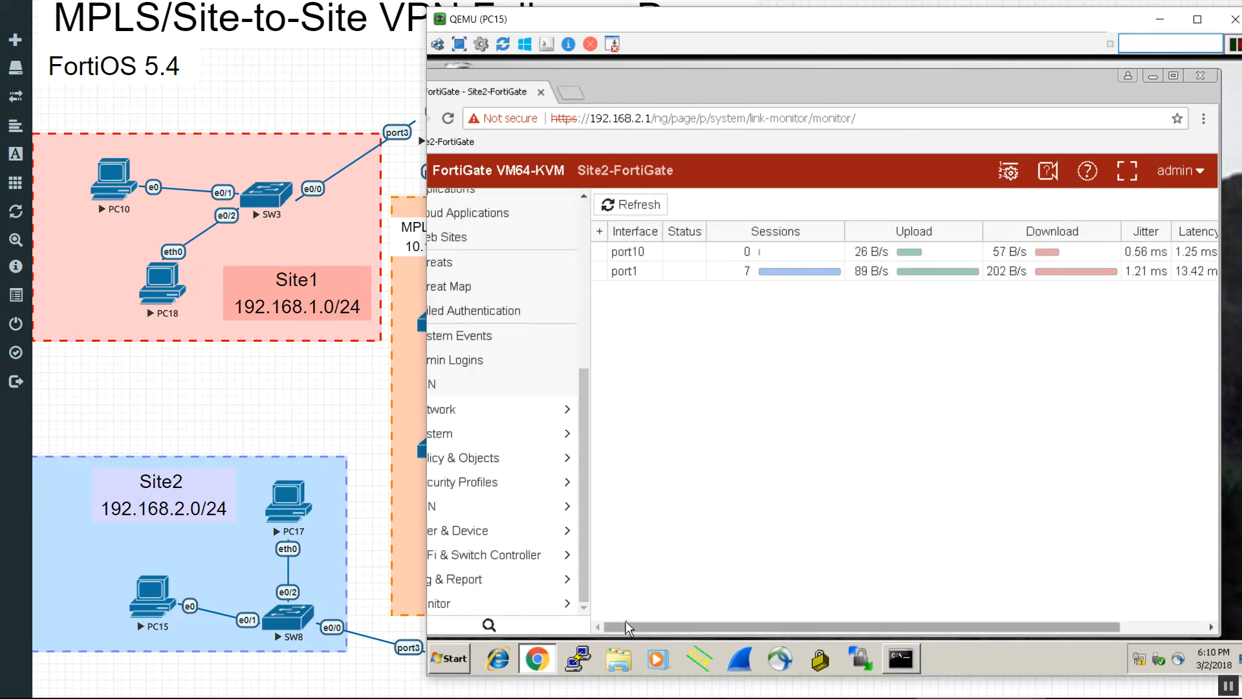
{"action": "left_click", "coordinate": [907, 654]}
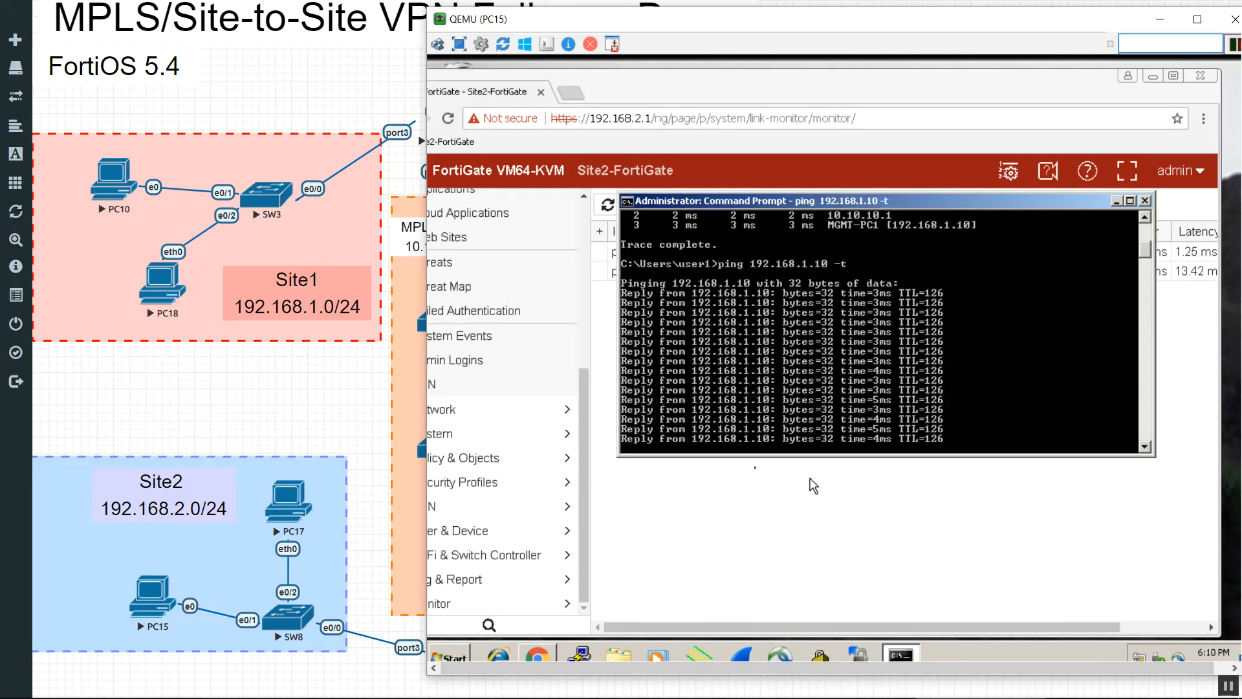
Step: Return to the network topology and stop switch SW13 in the MPLS network
{"action": "left_click", "coordinate": [255, 367]}
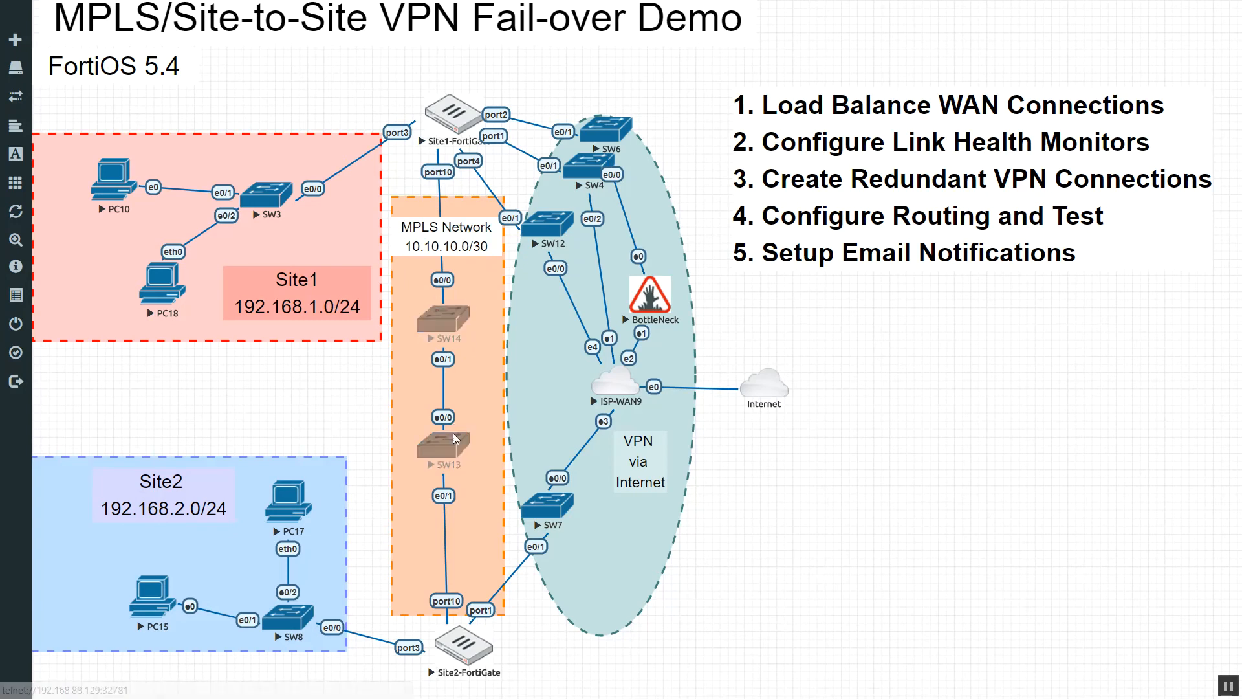
{"action": "right_click", "coordinate": [459, 443]}
{"action": "left_click", "coordinate": [484, 479]}
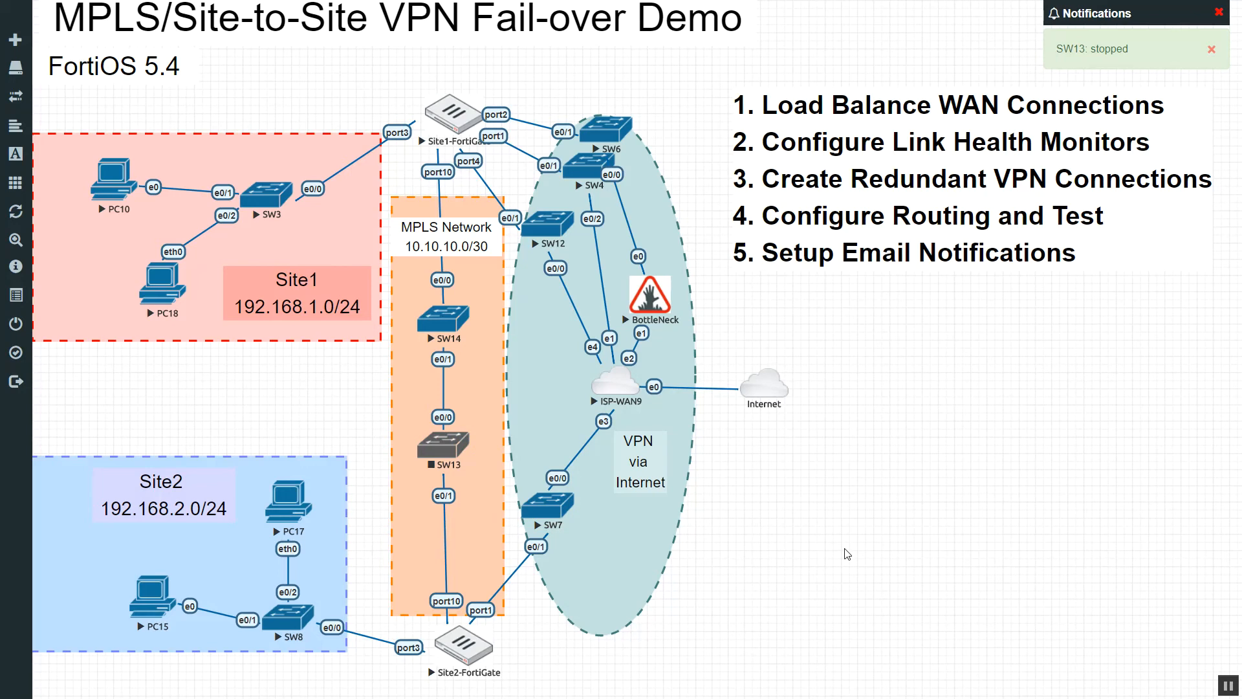
Step: Check the continuous pings running in the command prompts of PC15 and PC10
{"action": "key", "text": "alt+Tab"}
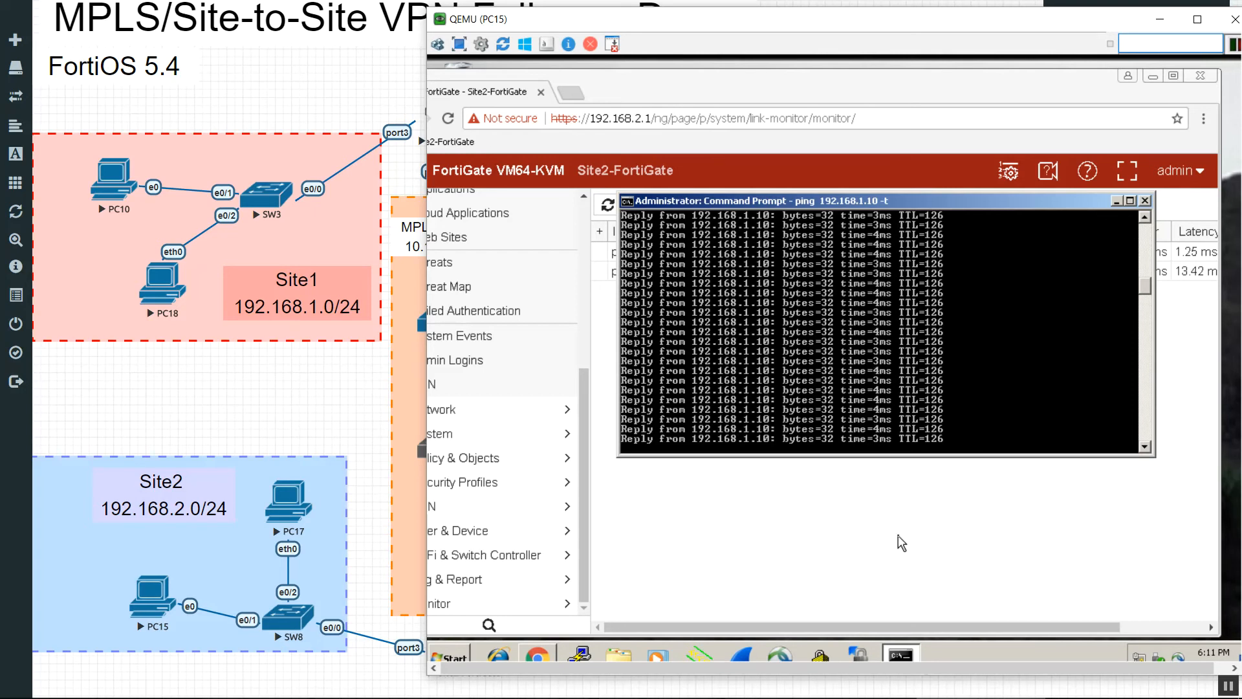
{"action": "key", "text": "alt+Tab"}
{"action": "key", "text": "alt+Tab"}
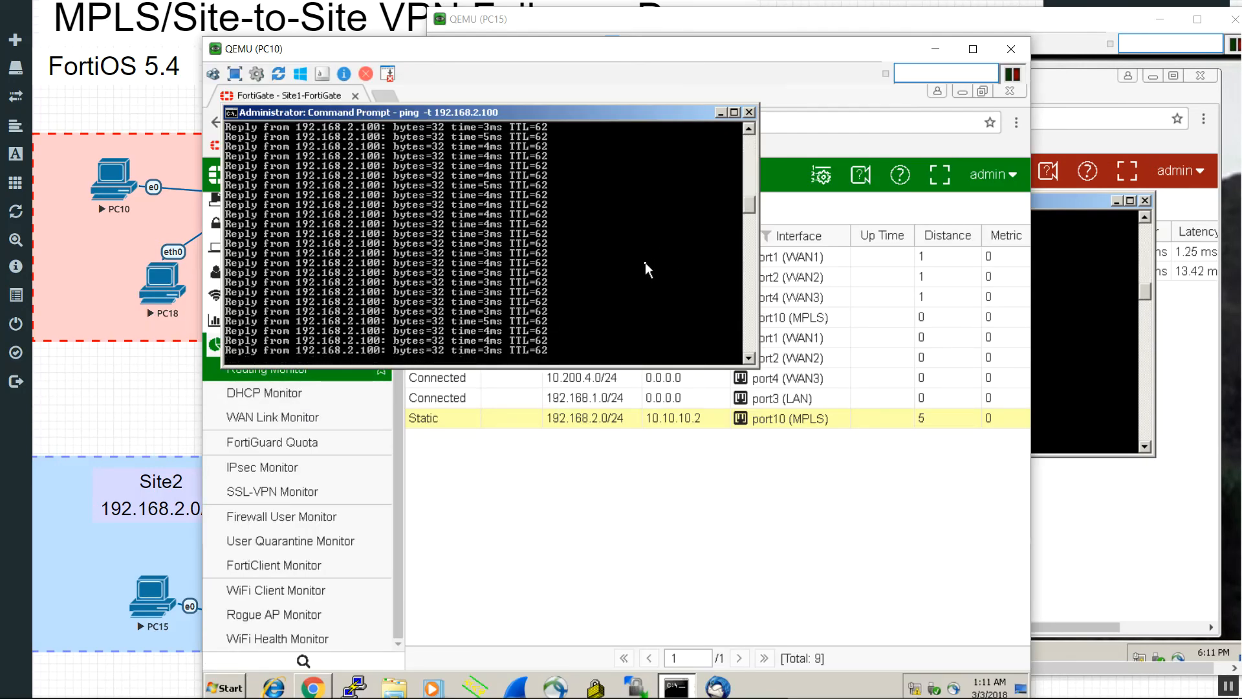
Step: Open the WAN link monitor on Site1-FortiGate and review the session, traffic, latency and packet loss readings of its interfaces
{"action": "left_click", "coordinate": [691, 543]}
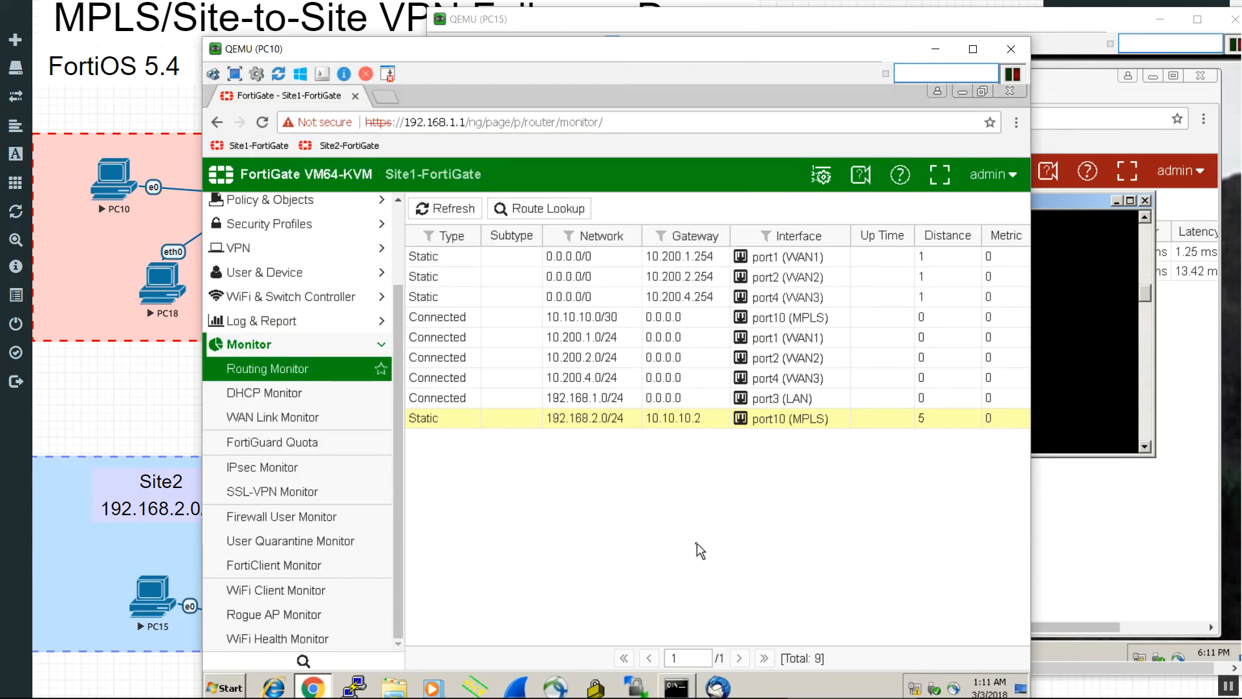
{"action": "left_click_drag", "start_coordinate": [480, 55], "coordinate": [508, 35]}
{"action": "left_click", "coordinate": [329, 396]}
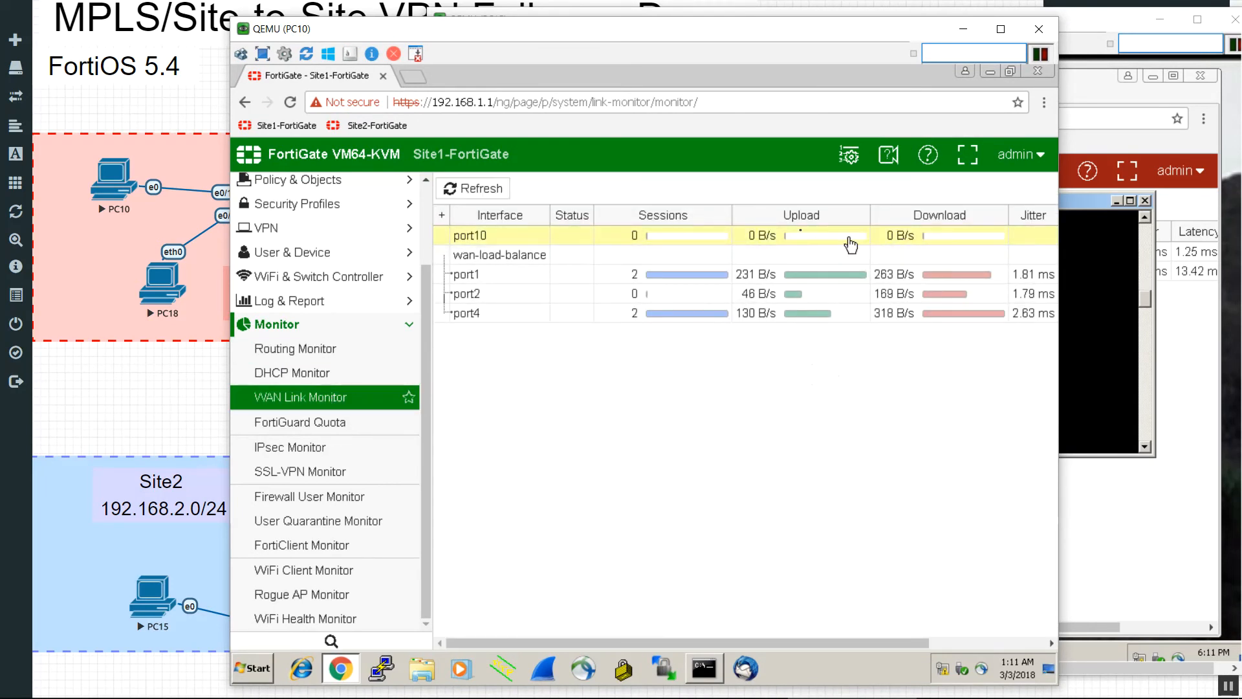
{"action": "left_click", "coordinate": [985, 642]}
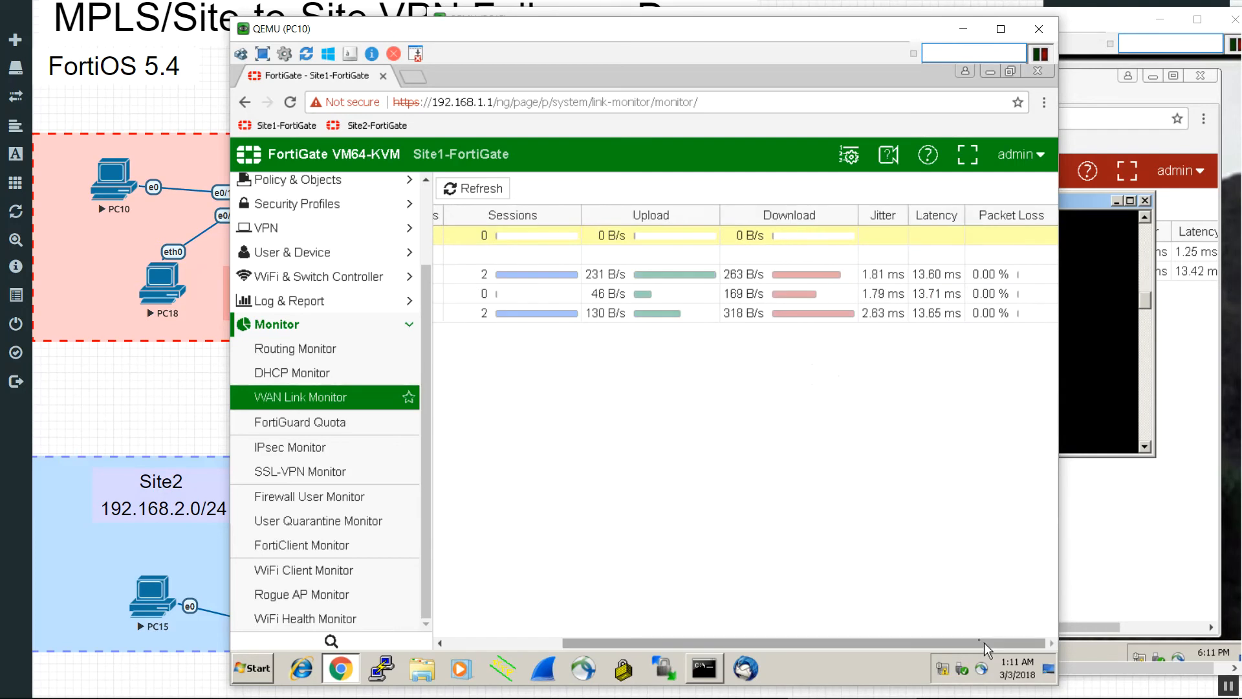
{"action": "left_click_drag", "start_coordinate": [984, 643], "coordinate": [865, 642]}
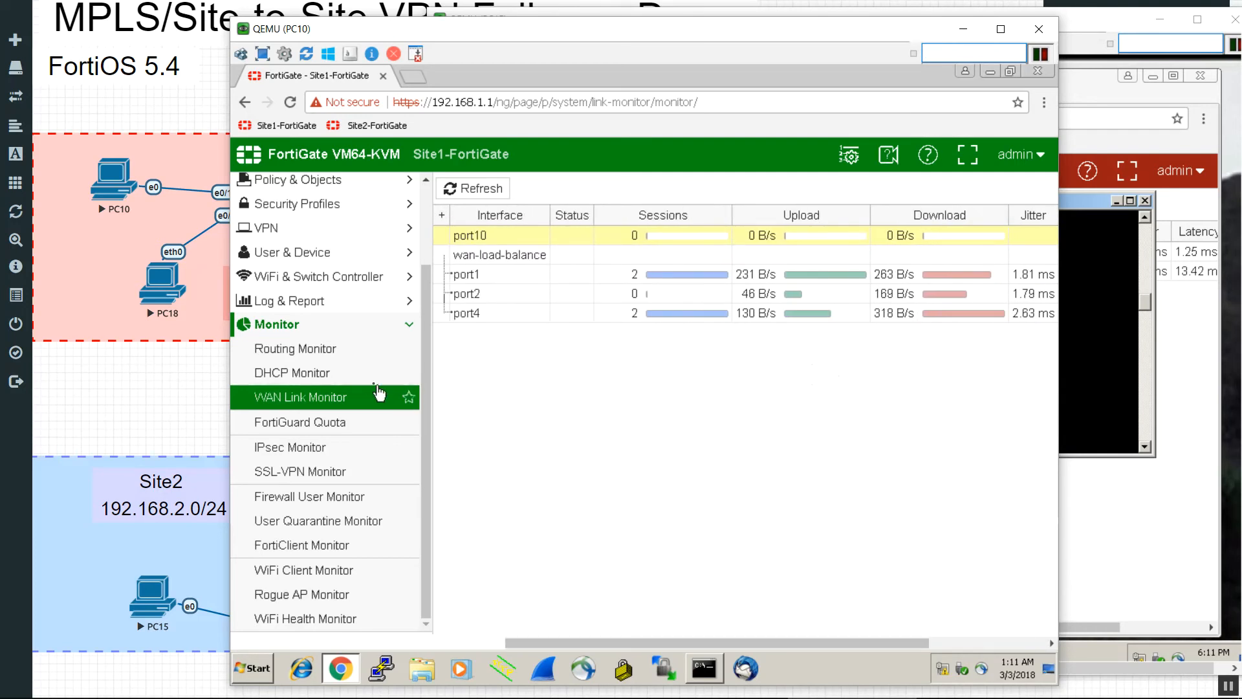
Step: Check the 192.168.2.0/24 route in Site1's routing monitor and the tunnel states in its IPsec monitor
{"action": "left_click", "coordinate": [339, 353]}
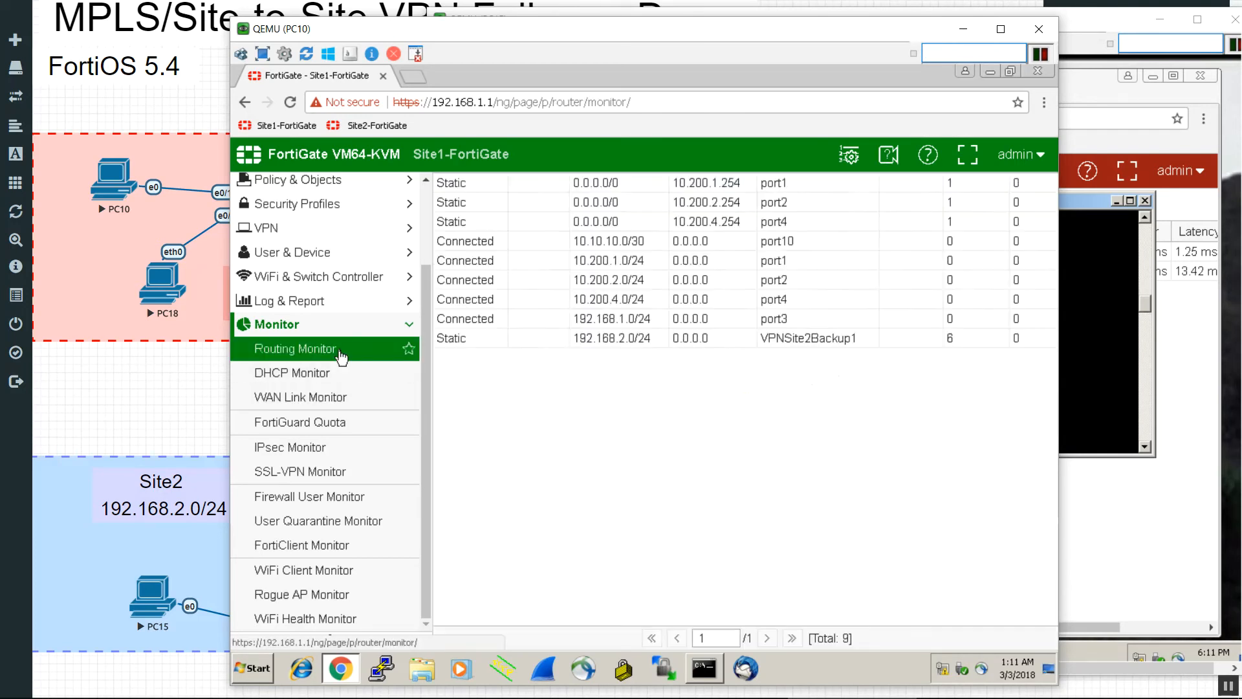
{"action": "left_click", "coordinate": [816, 402]}
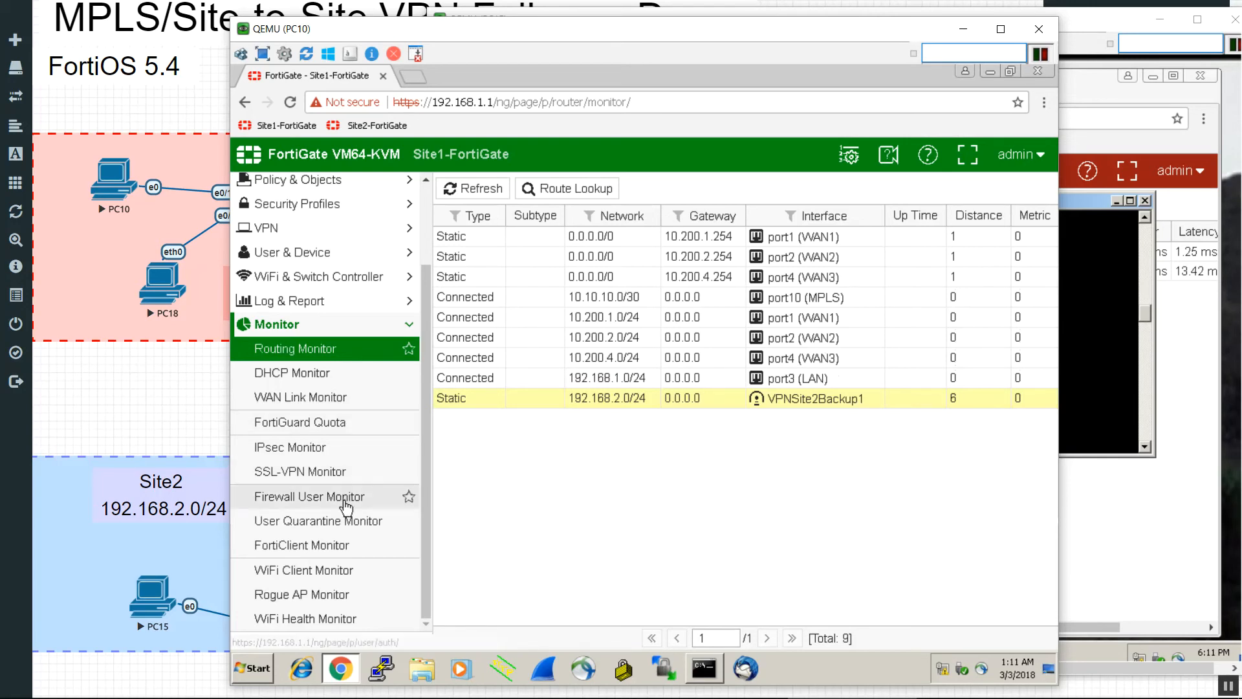
{"action": "left_click", "coordinate": [337, 454]}
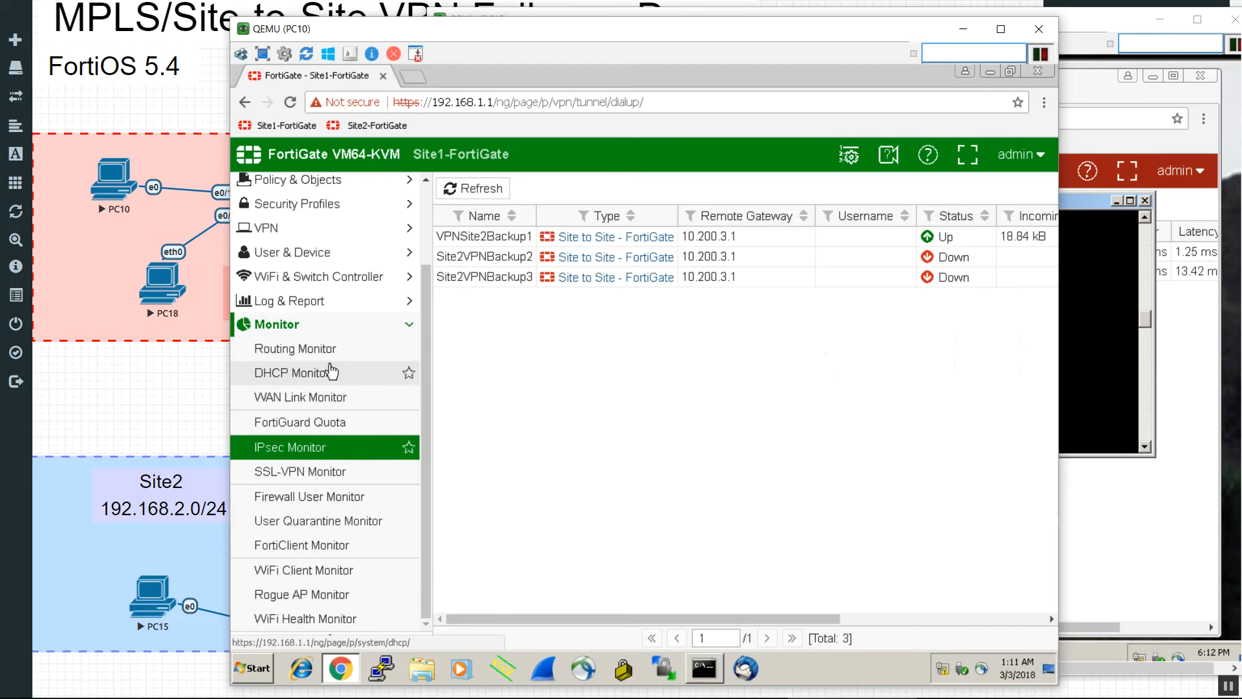
Step: Stop the continuous ping in PC10's command prompt and run a trace to 192.168.2.100
{"action": "left_click", "coordinate": [704, 668]}
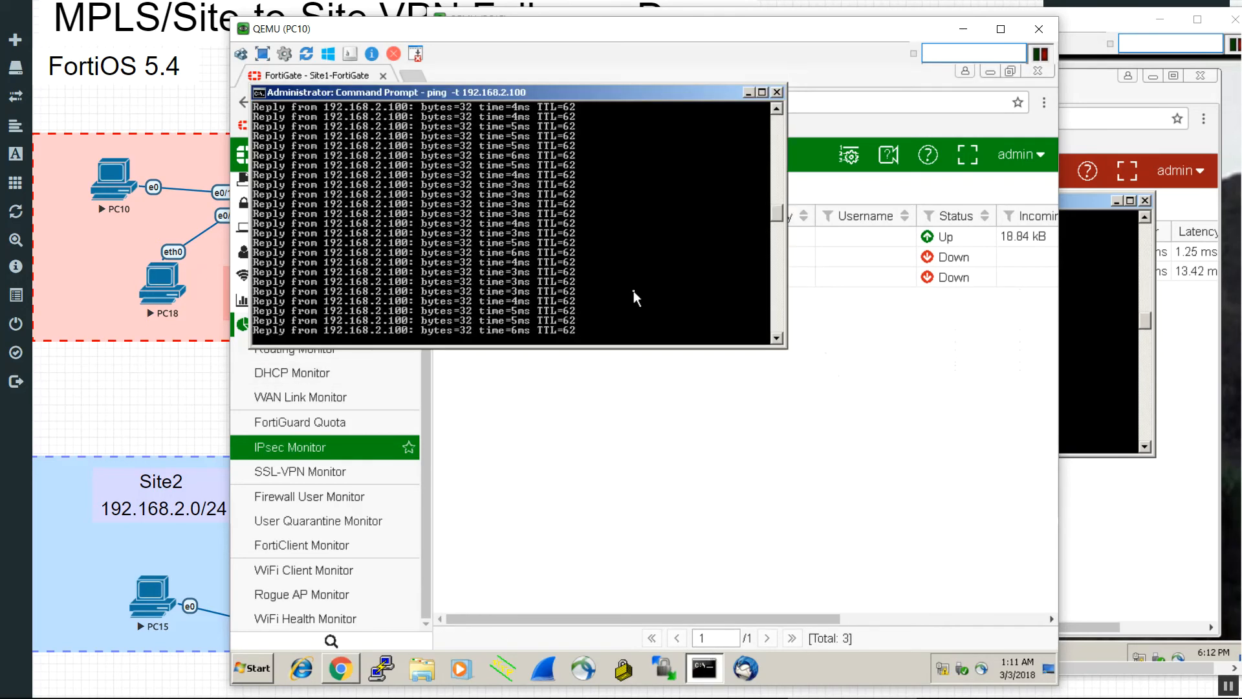
{"action": "key", "text": "ctrl+c"}
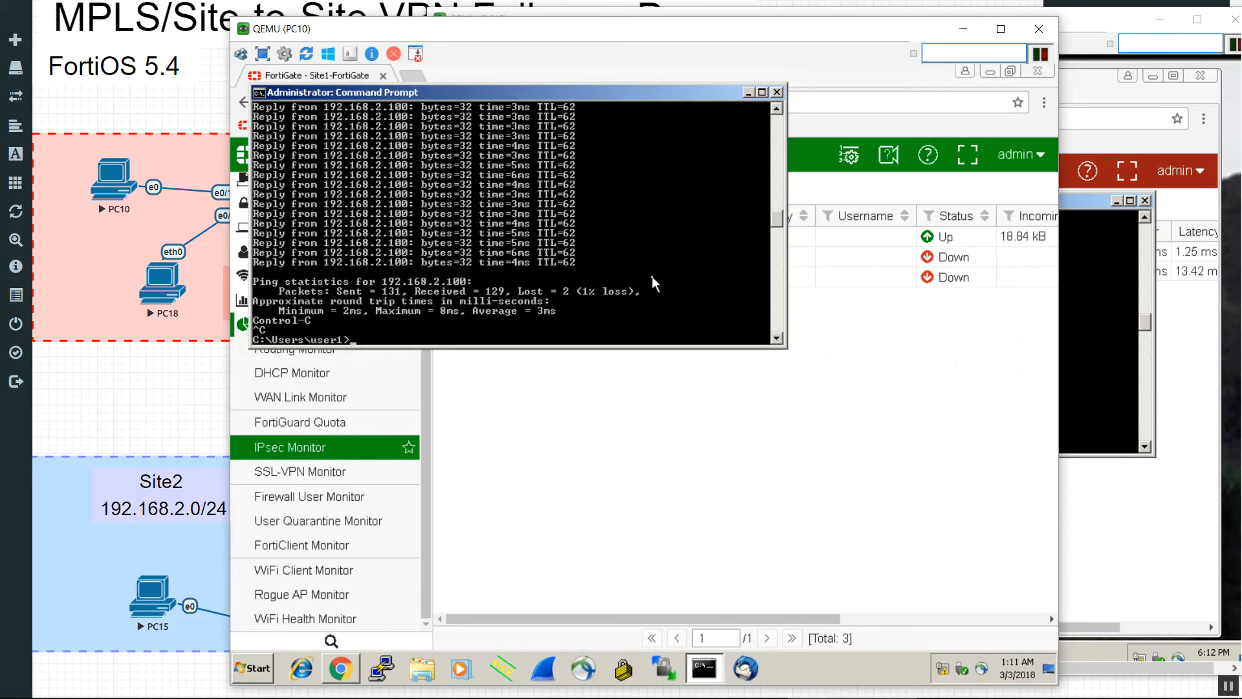
{"action": "type", "text": "tracert 192.168.2.100"}
{"action": "key", "text": "Return"}
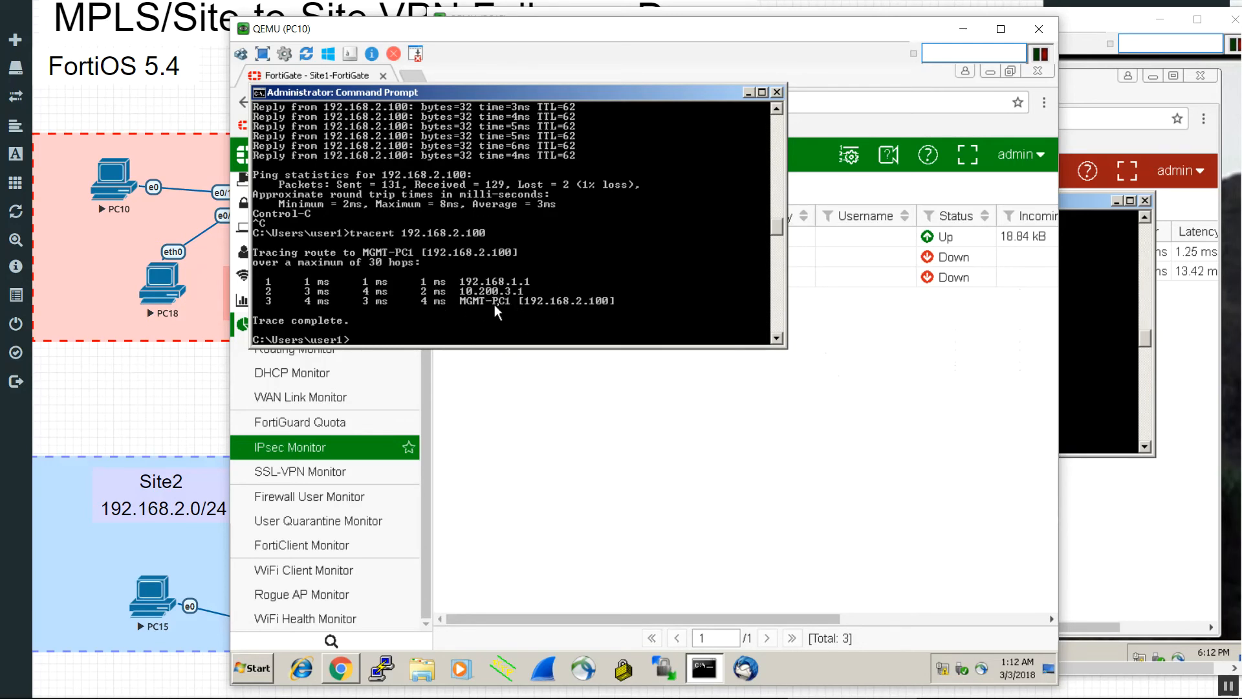
Step: Return to the network topology and stop switch SW4 on the port1 WAN link of Site1-FortiGate
{"action": "left_click", "coordinate": [615, 423]}
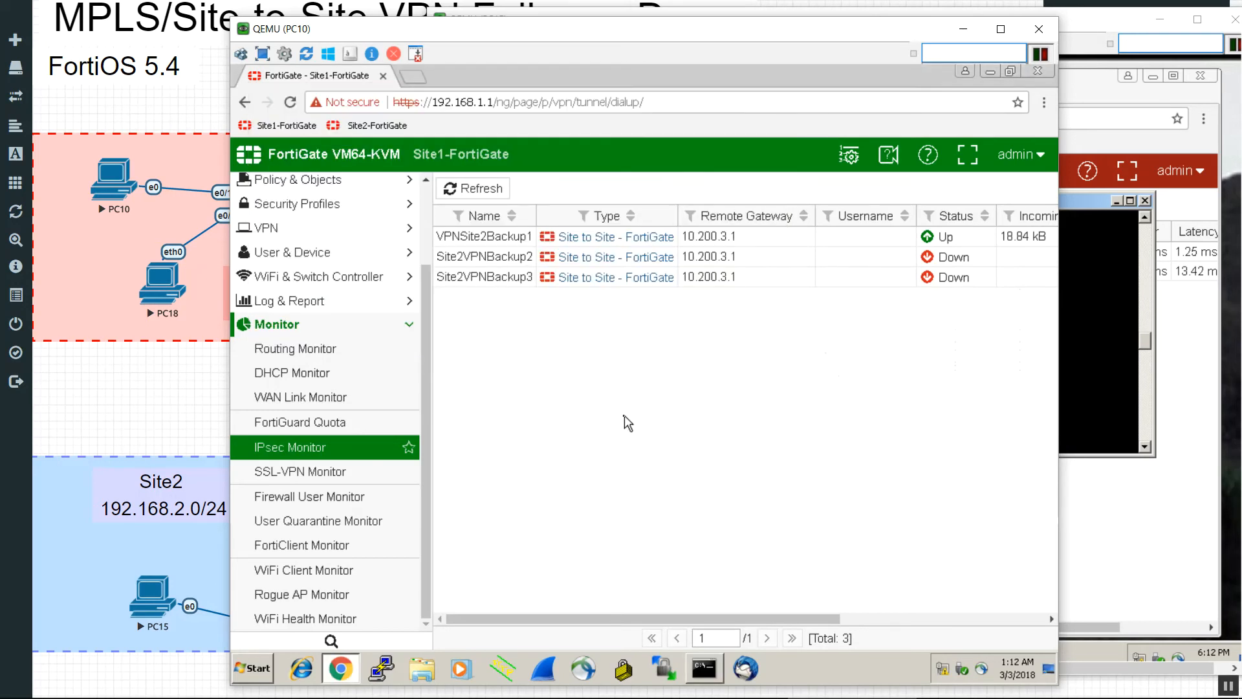
{"action": "left_click", "coordinate": [193, 421]}
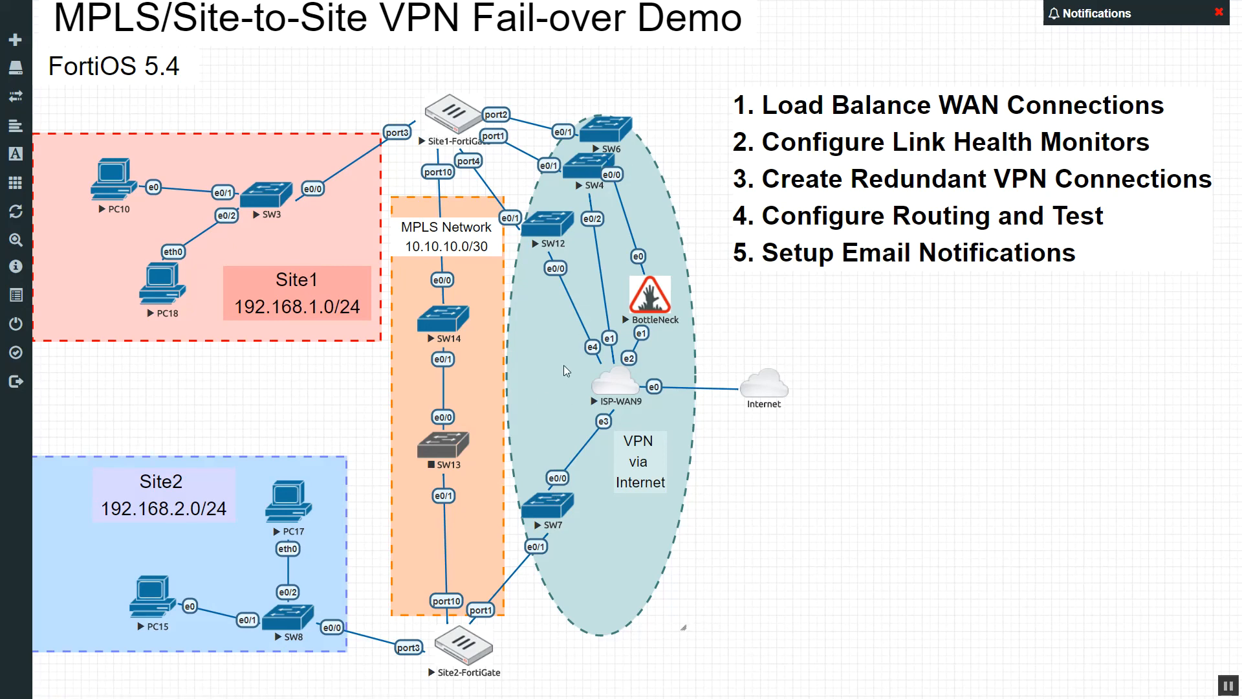
{"action": "right_click", "coordinate": [589, 173]}
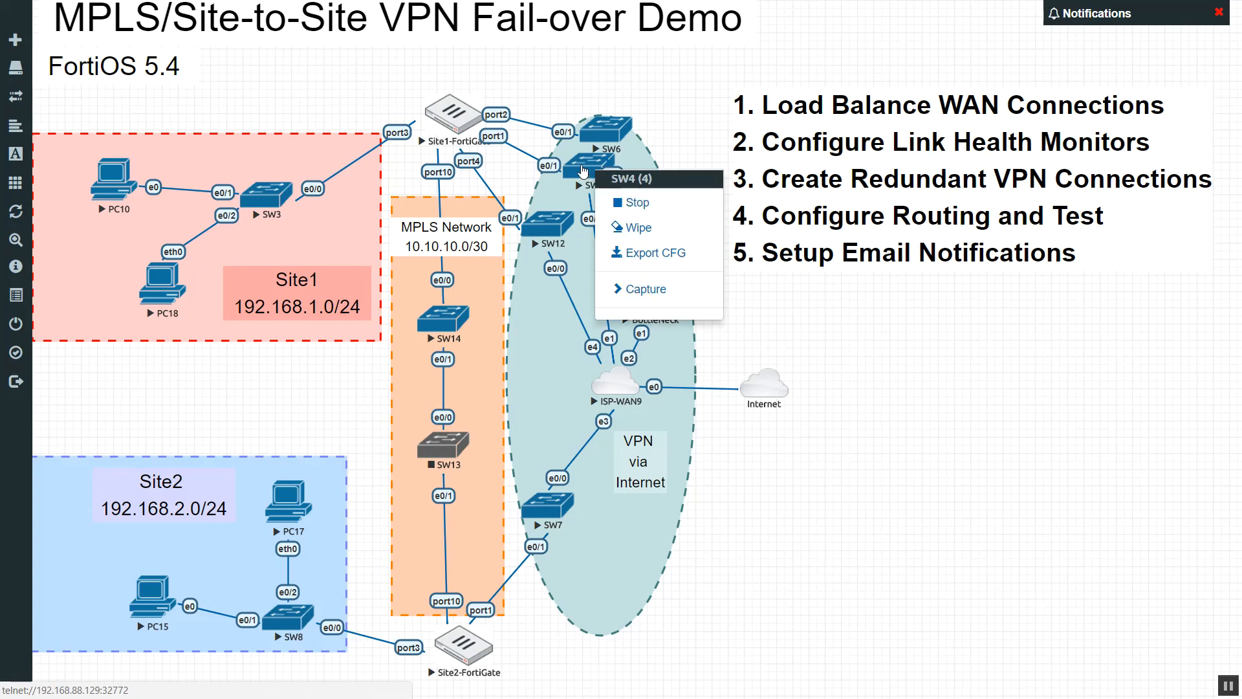
{"action": "left_click", "coordinate": [623, 203]}
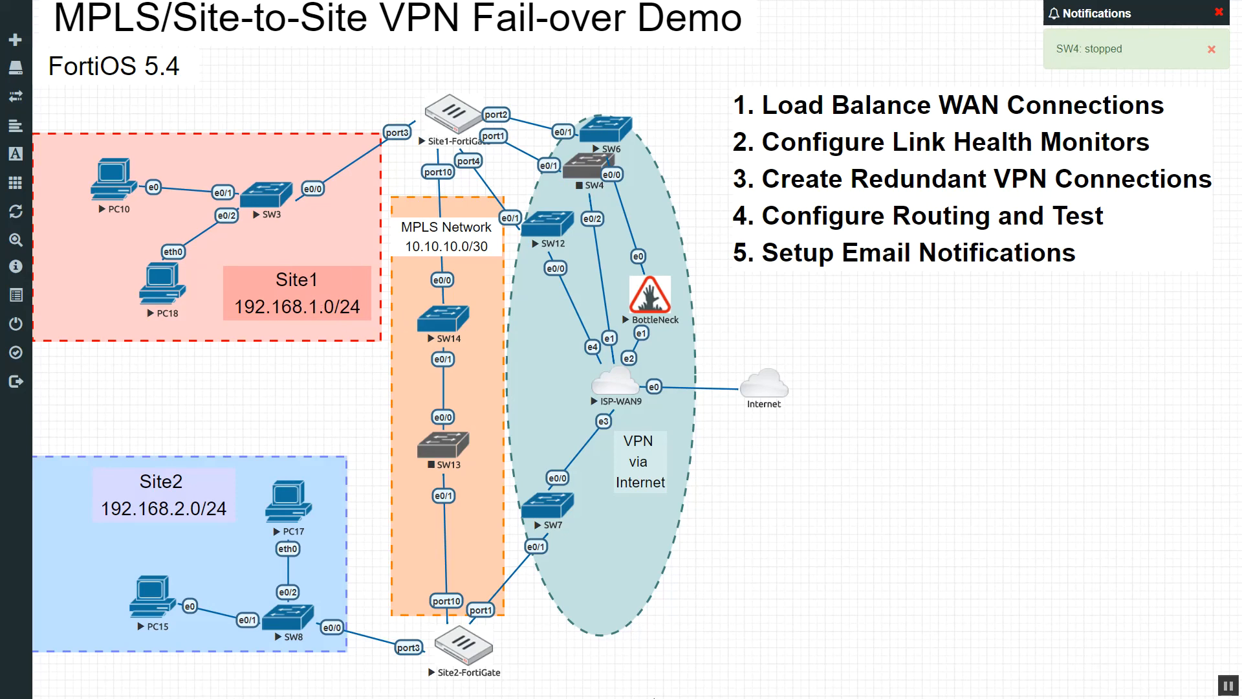
Step: Refresh Site1's IPsec monitor on PC10 and review the interface readings in the WAN link monitor
{"action": "key", "text": "alt+Tab"}
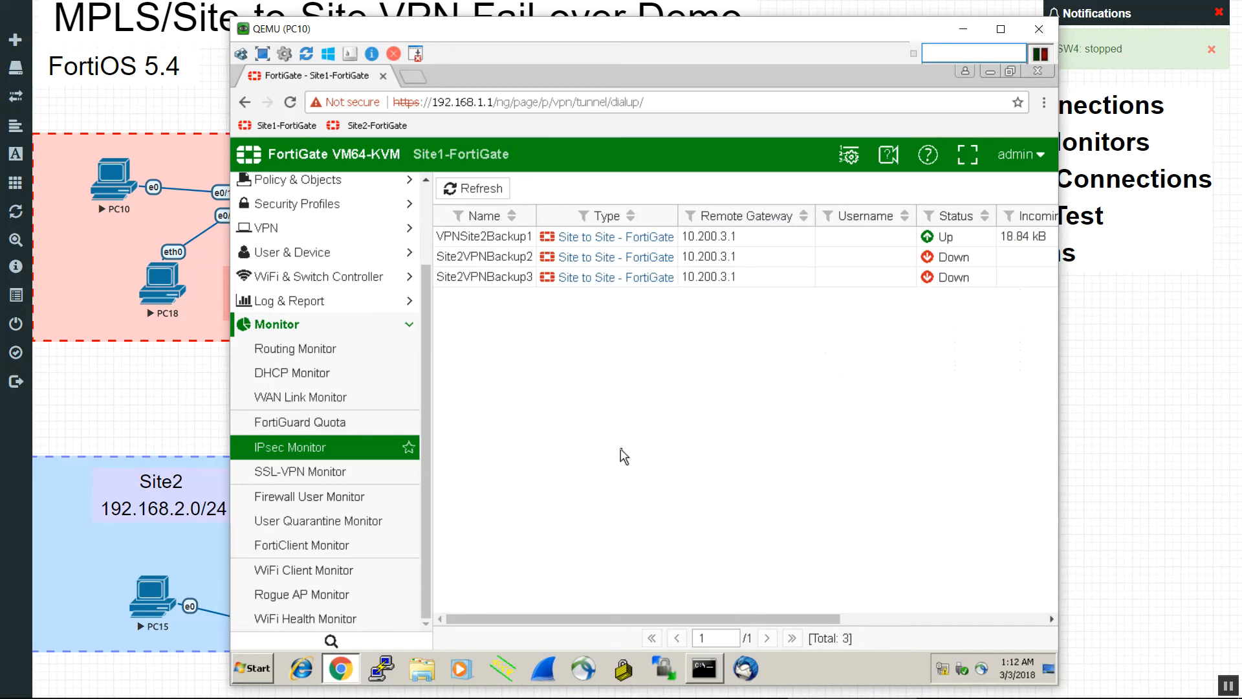
{"action": "left_click", "coordinate": [453, 188]}
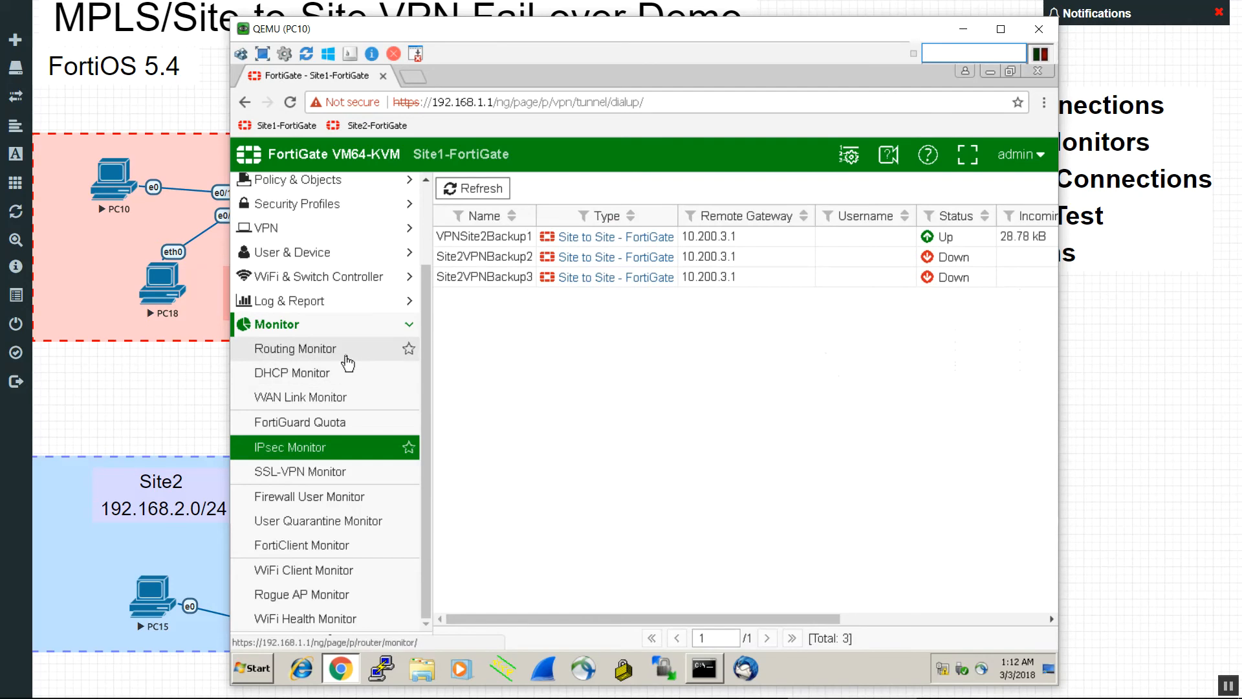
{"action": "left_click", "coordinate": [341, 399]}
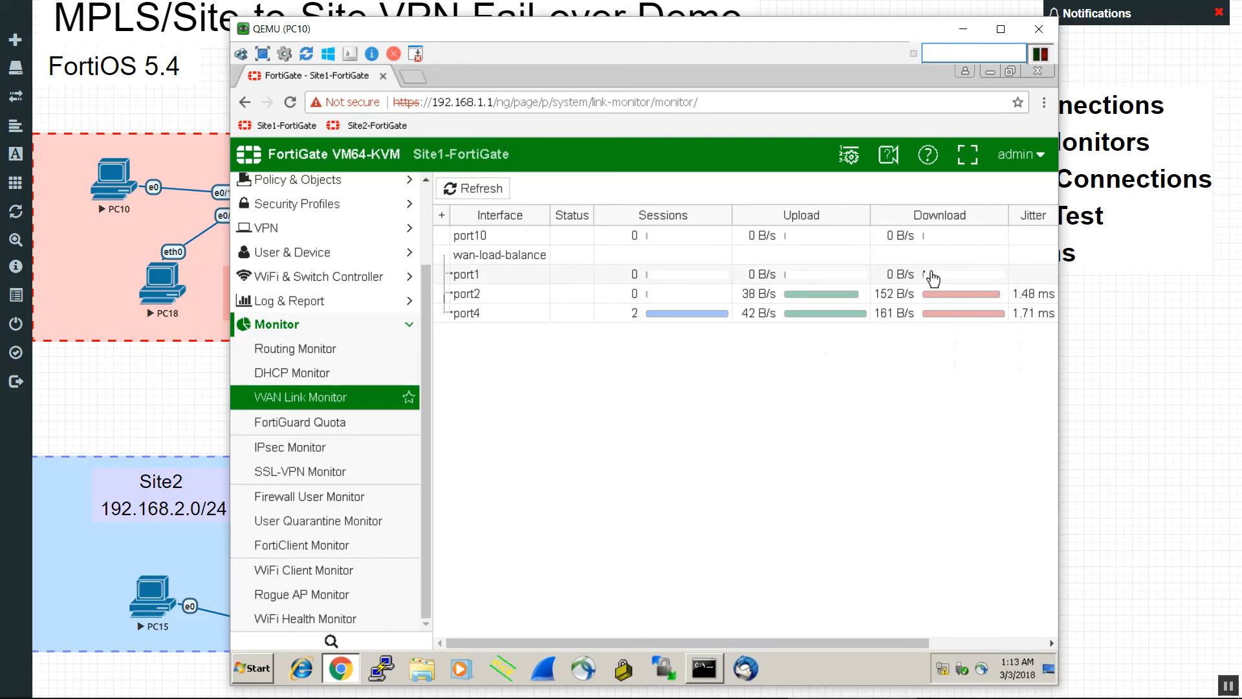
{"action": "left_click", "coordinate": [991, 642]}
{"action": "left_click_drag", "start_coordinate": [992, 640], "coordinate": [852, 626]}
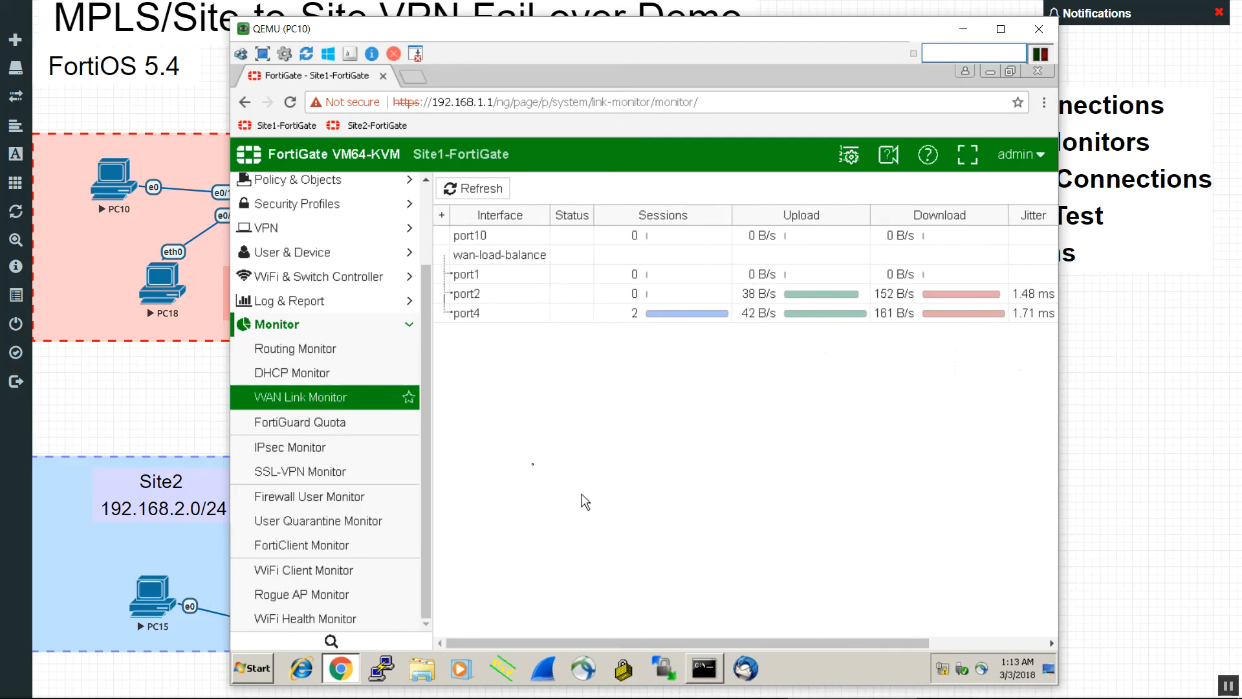
Step: Open Site1's routing monitor and refresh it repeatedly to check which routes are active
{"action": "left_click", "coordinate": [295, 348]}
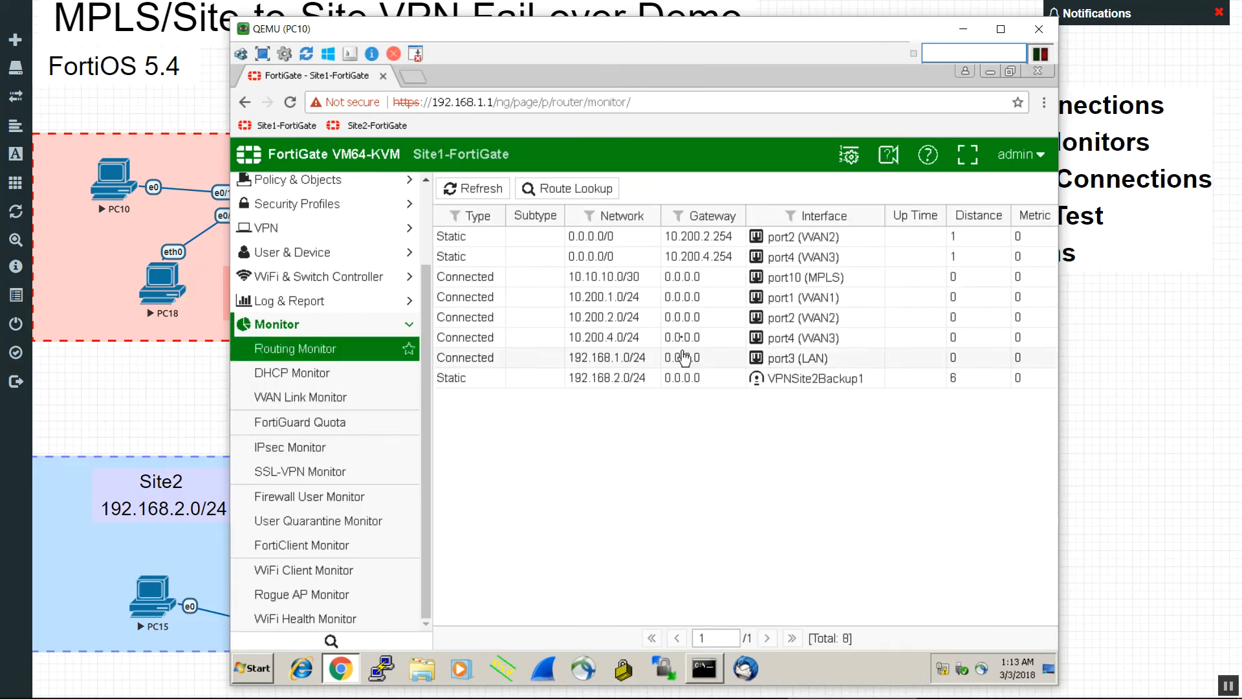
{"action": "left_click", "coordinate": [691, 299]}
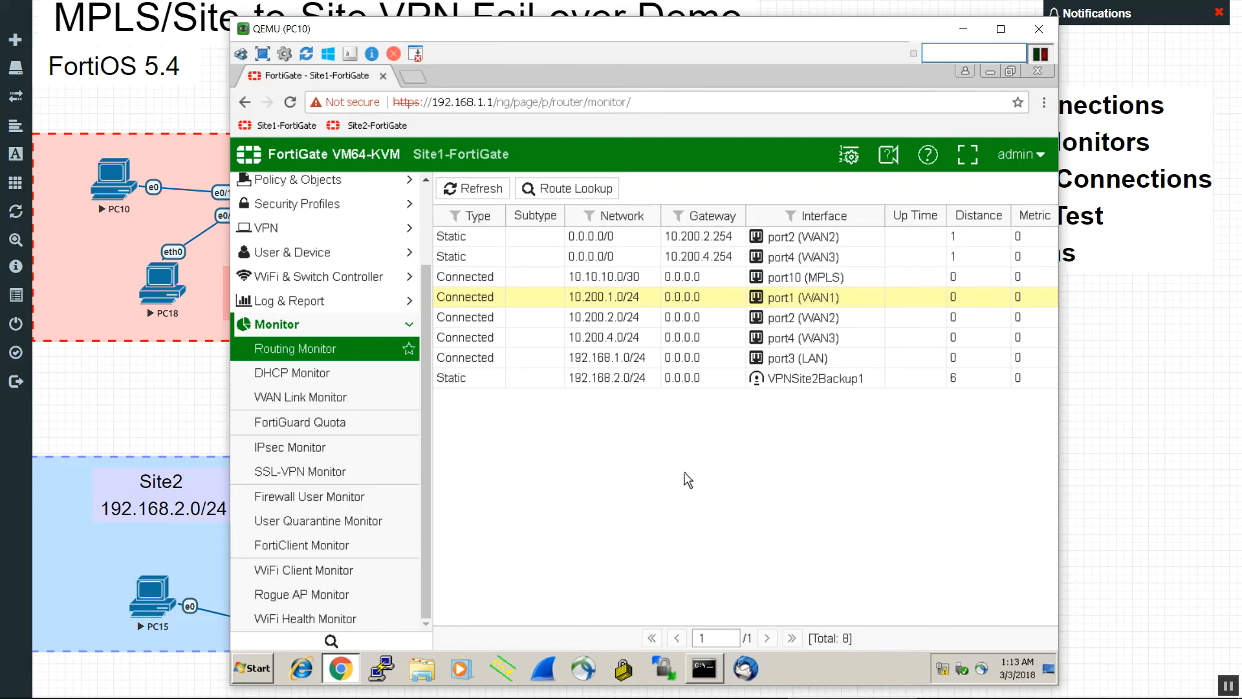
{"action": "left_click", "coordinate": [499, 189]}
{"action": "left_click", "coordinate": [495, 190]}
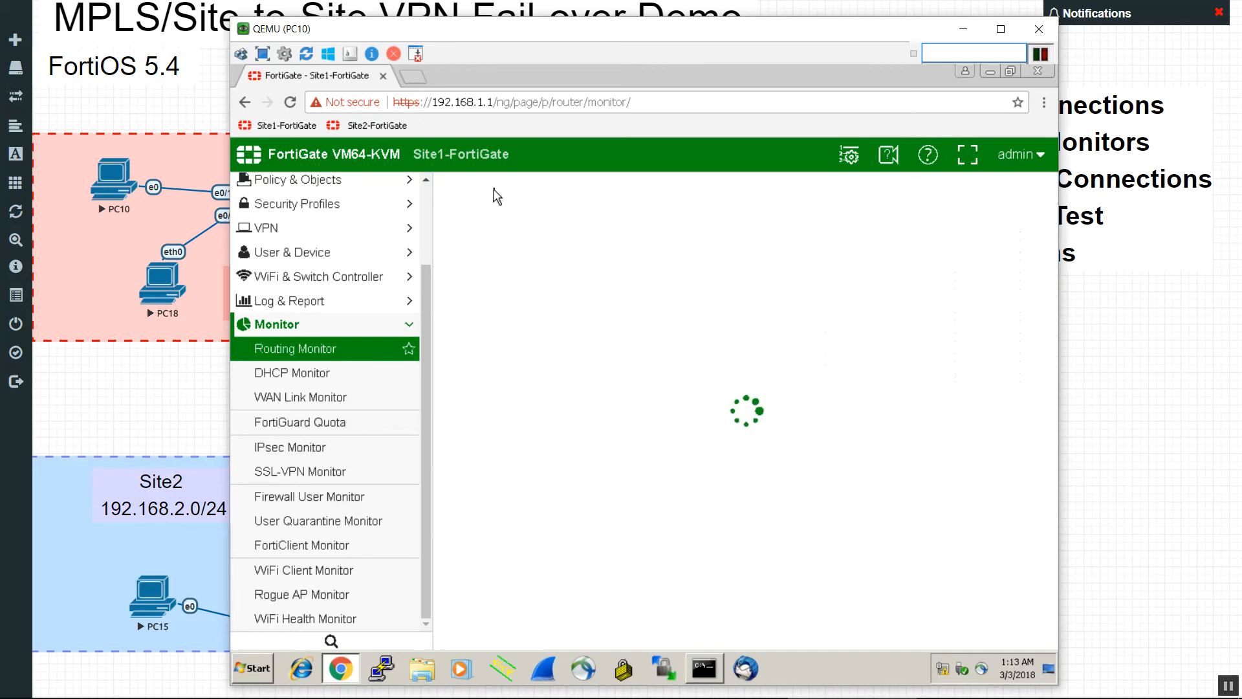
{"action": "left_click", "coordinate": [496, 192]}
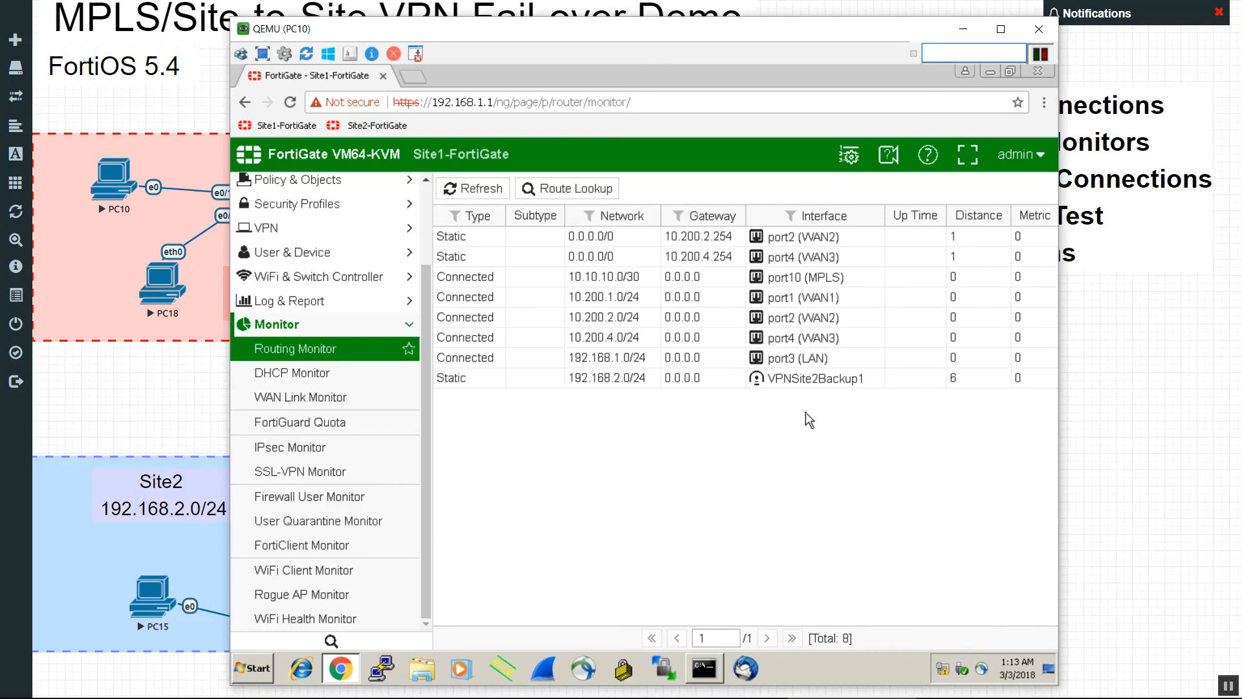
{"action": "left_click", "coordinate": [492, 192]}
Step: Interrupt a repeated trace to 192.168.2.100 in PC10's command prompt and start a continuous ping to that address instead
{"action": "left_click", "coordinate": [704, 669]}
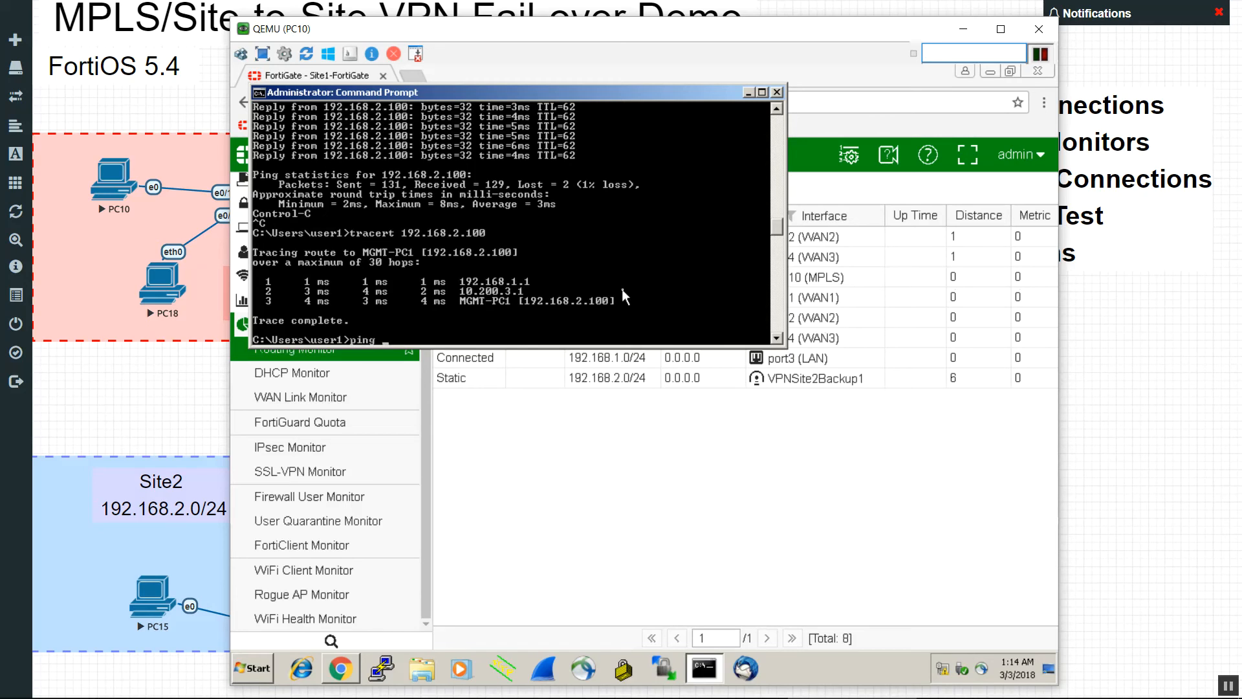
{"action": "key", "text": "Up"}
{"action": "key", "text": "Return"}
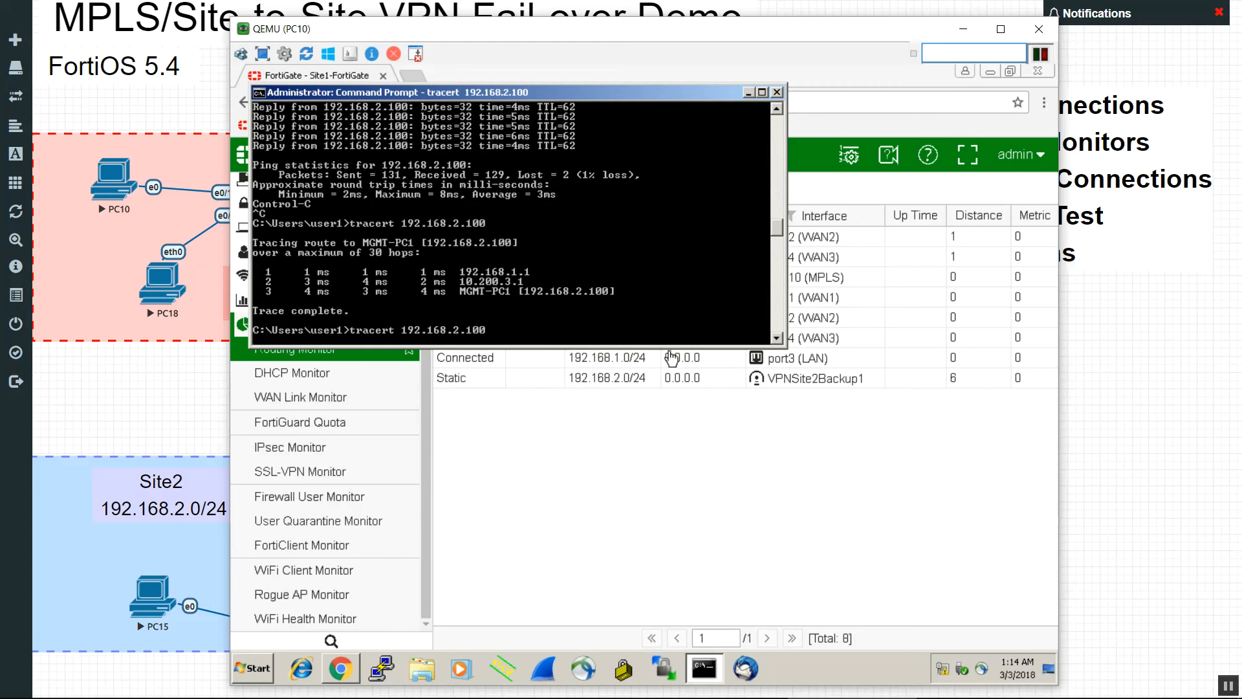
{"action": "key", "text": "ctrl+c"}
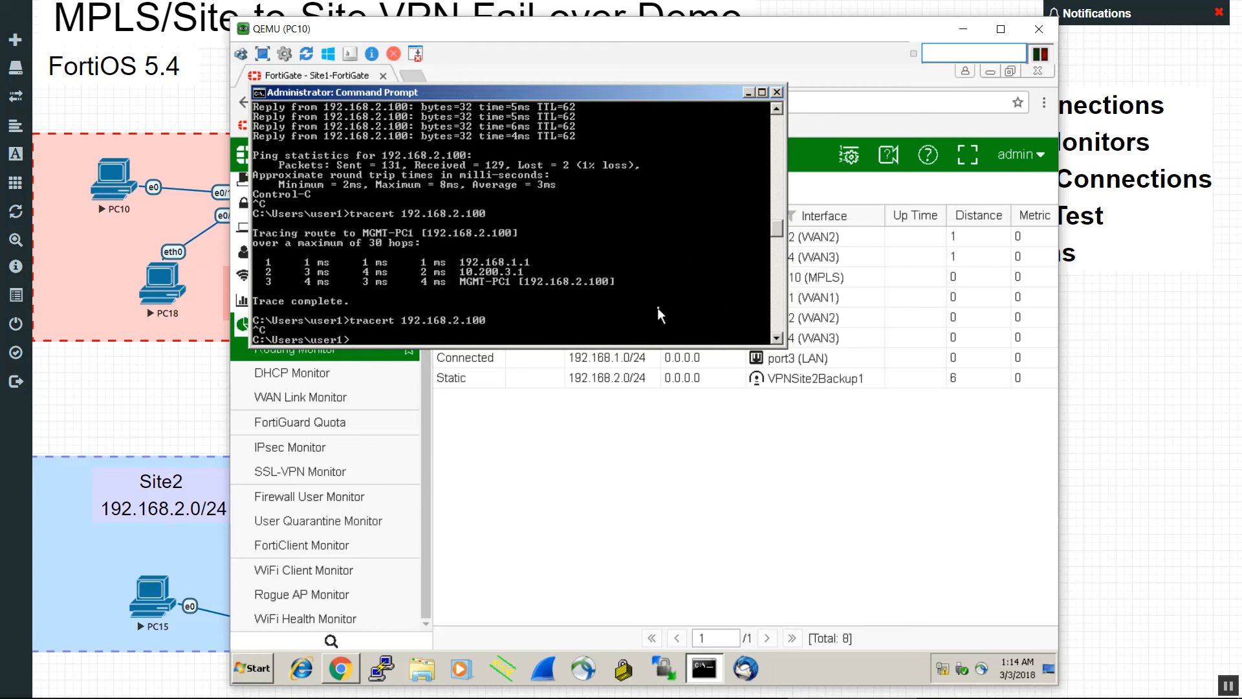
{"action": "key", "text": "Up"}
{"action": "key", "text": "Up"}
{"action": "key", "text": "Return"}
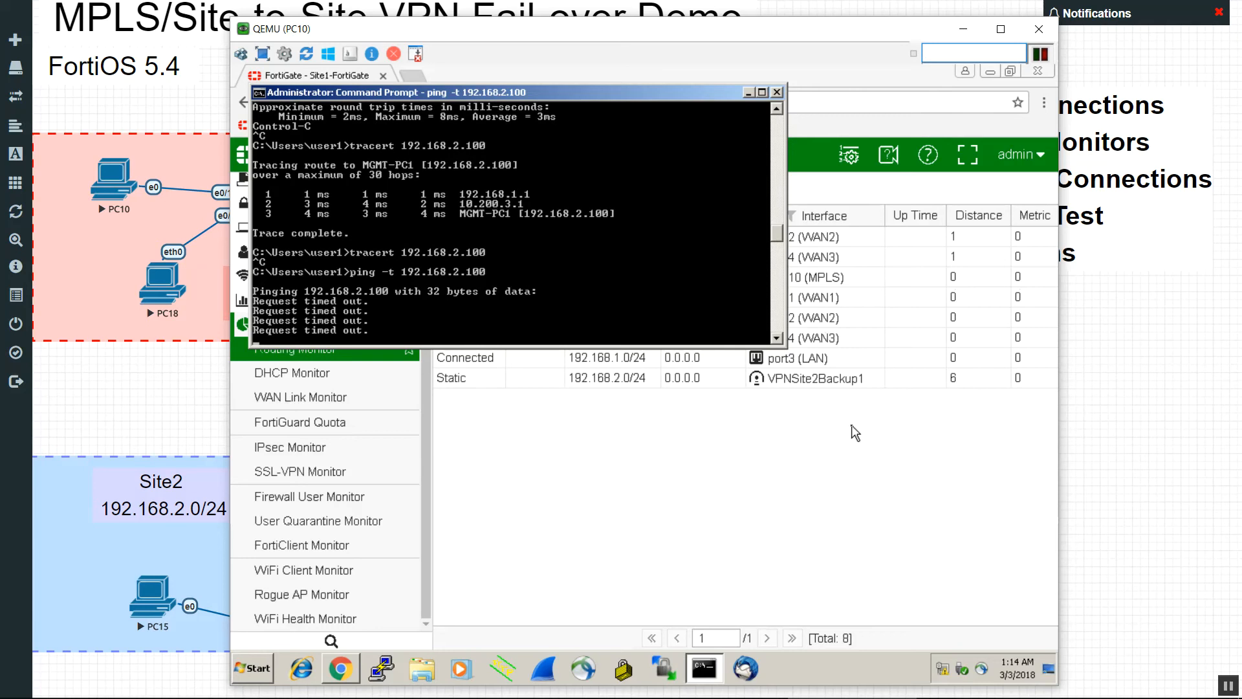
Step: Switch to PC15, bring the Site2-FortiGate page in front of the ping window, and refresh its WAN link monitor to check port10
{"action": "left_click", "coordinate": [854, 432]}
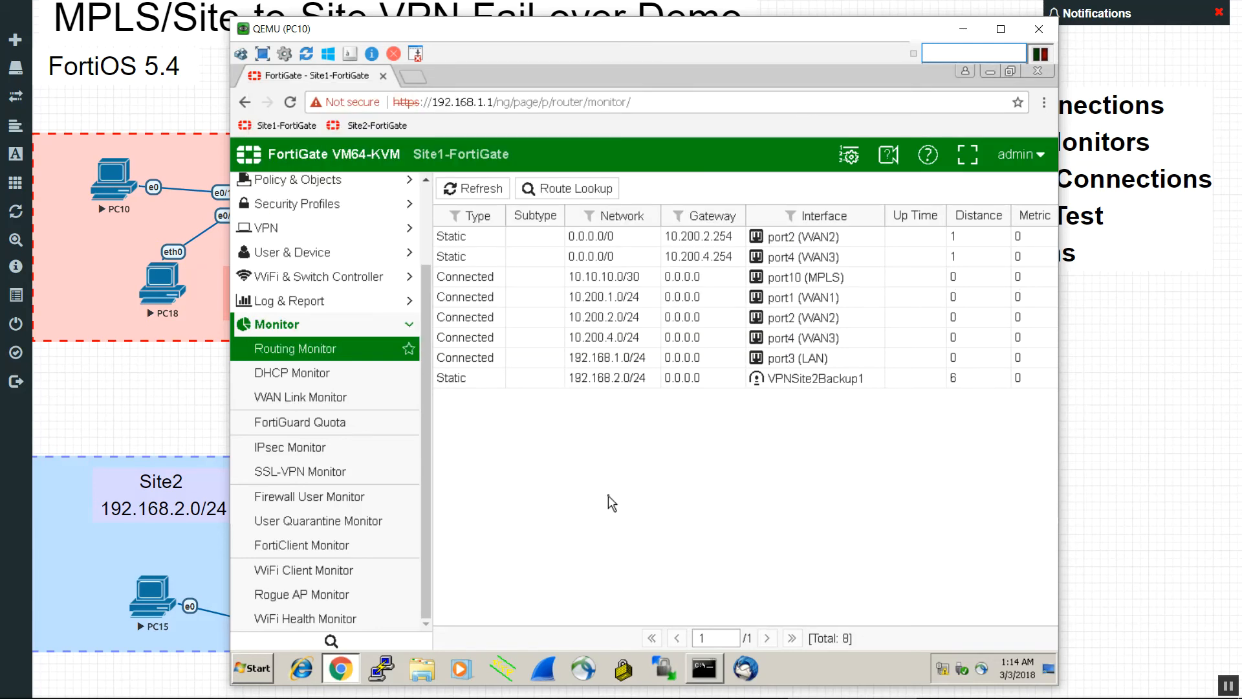
{"action": "left_click", "coordinate": [155, 425]}
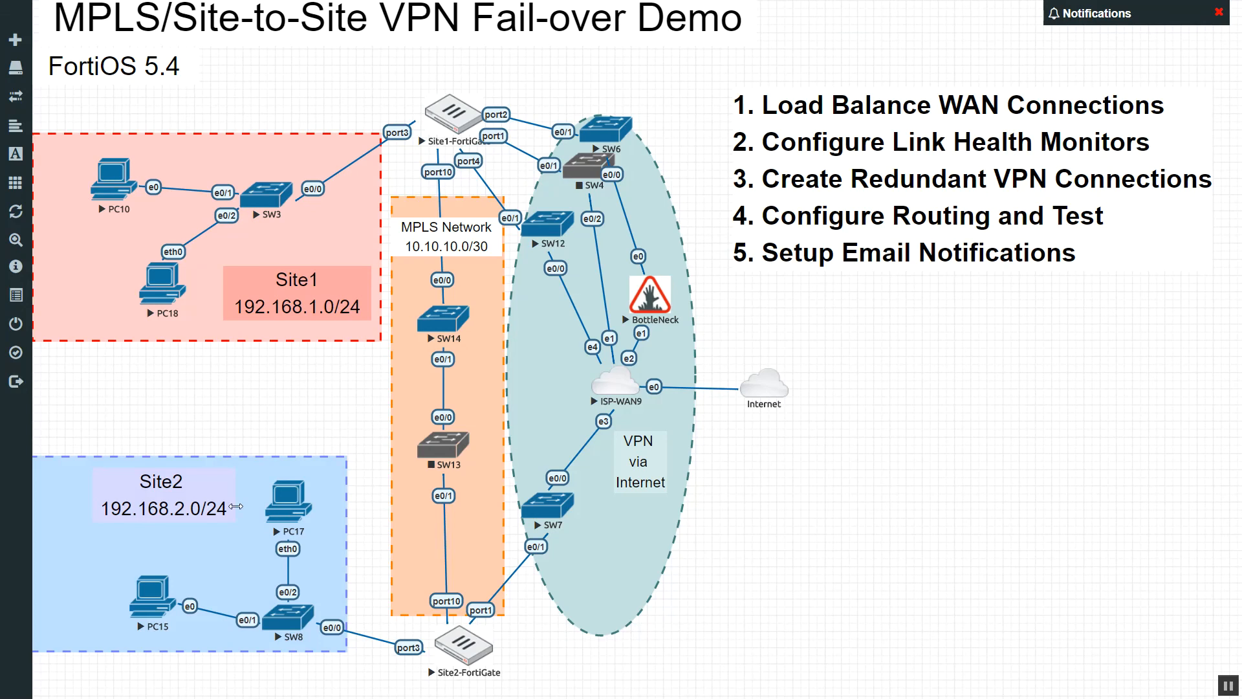
{"action": "left_click", "coordinate": [147, 599]}
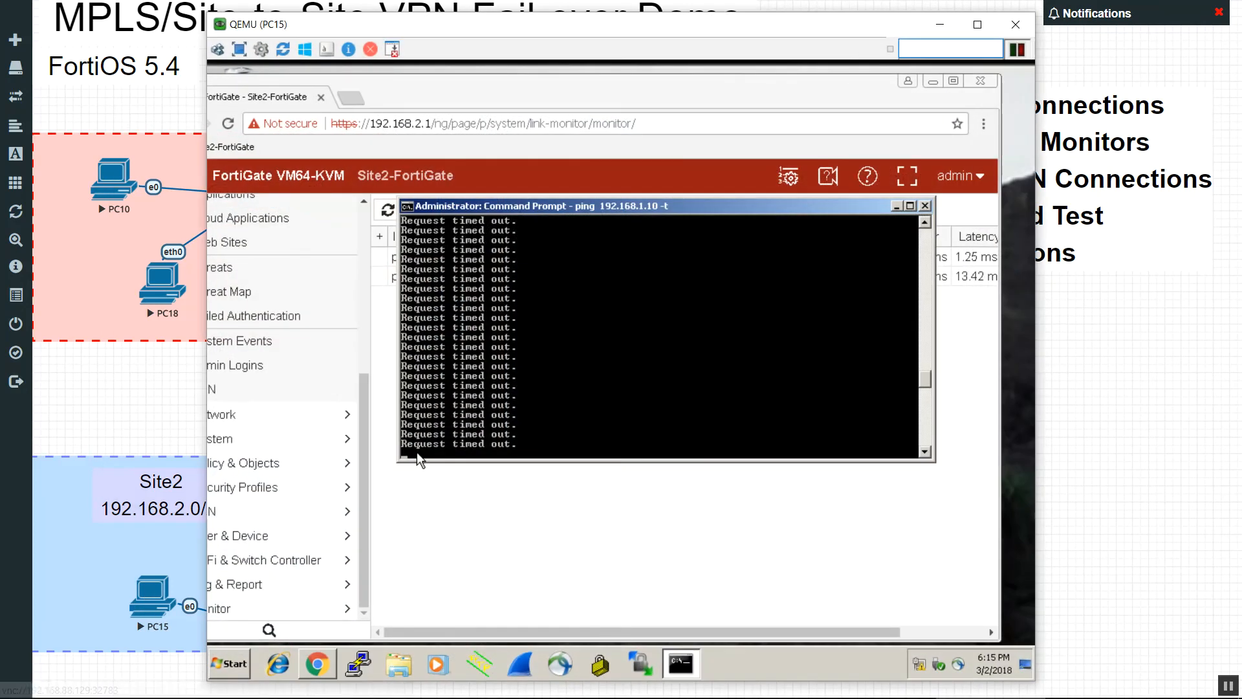
{"action": "left_click", "coordinate": [464, 497]}
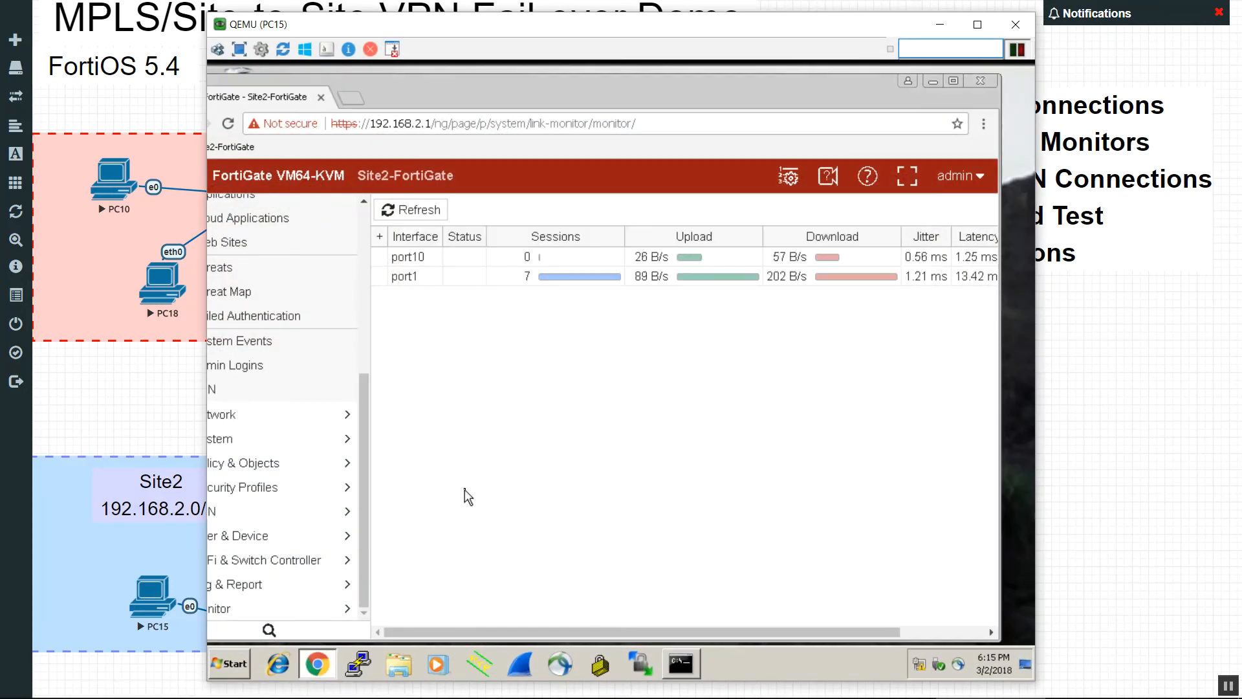
{"action": "left_click", "coordinate": [398, 217]}
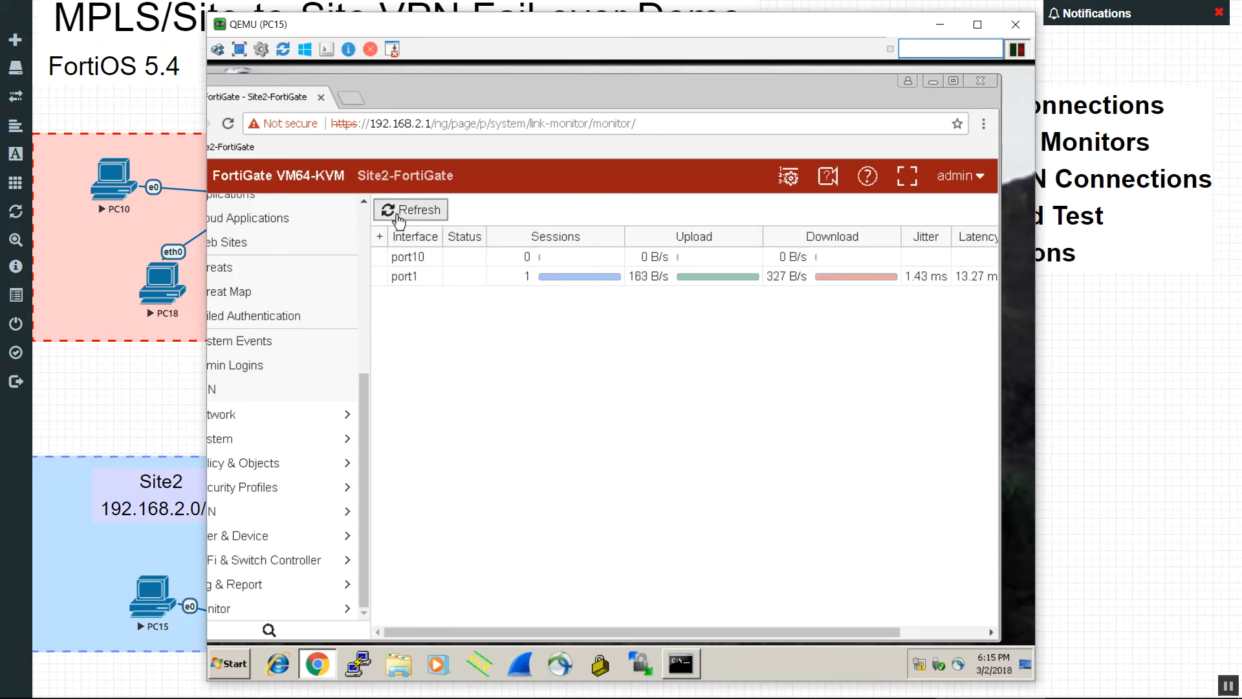
{"action": "left_click", "coordinate": [467, 260]}
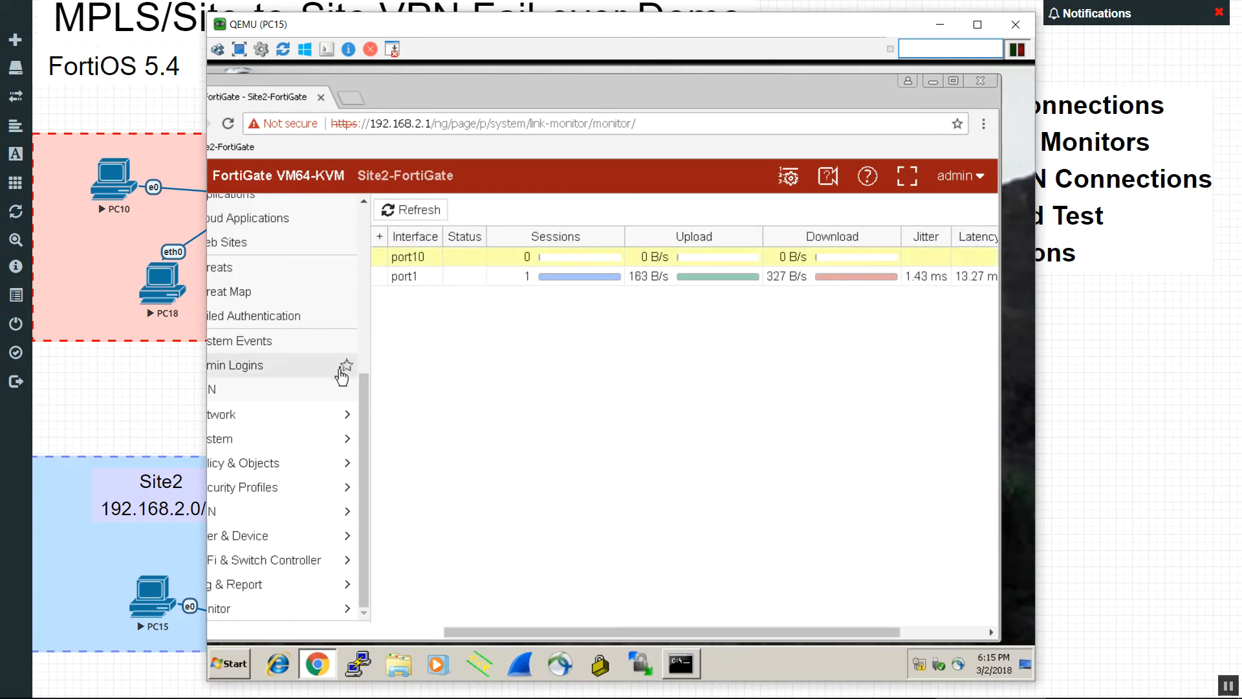
Step: Open Site2's routing monitor and check which interface the 192.168.1.0/24 route uses
{"action": "left_click_drag", "start_coordinate": [361, 378], "coordinate": [361, 225]}
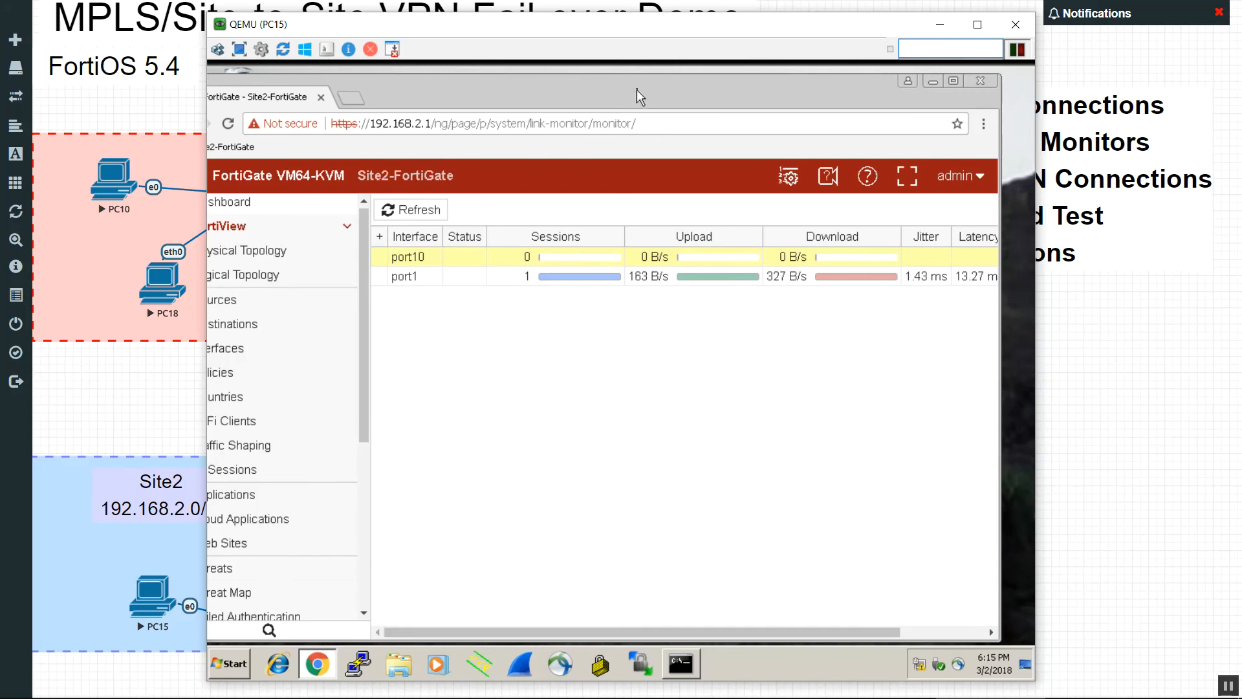
{"action": "double_click", "coordinate": [750, 91]}
{"action": "scroll", "coordinate": [471, 307], "scroll_direction": "down", "scroll_amount": 1}
{"action": "left_click_drag", "start_coordinate": [471, 309], "coordinate": [461, 461]}
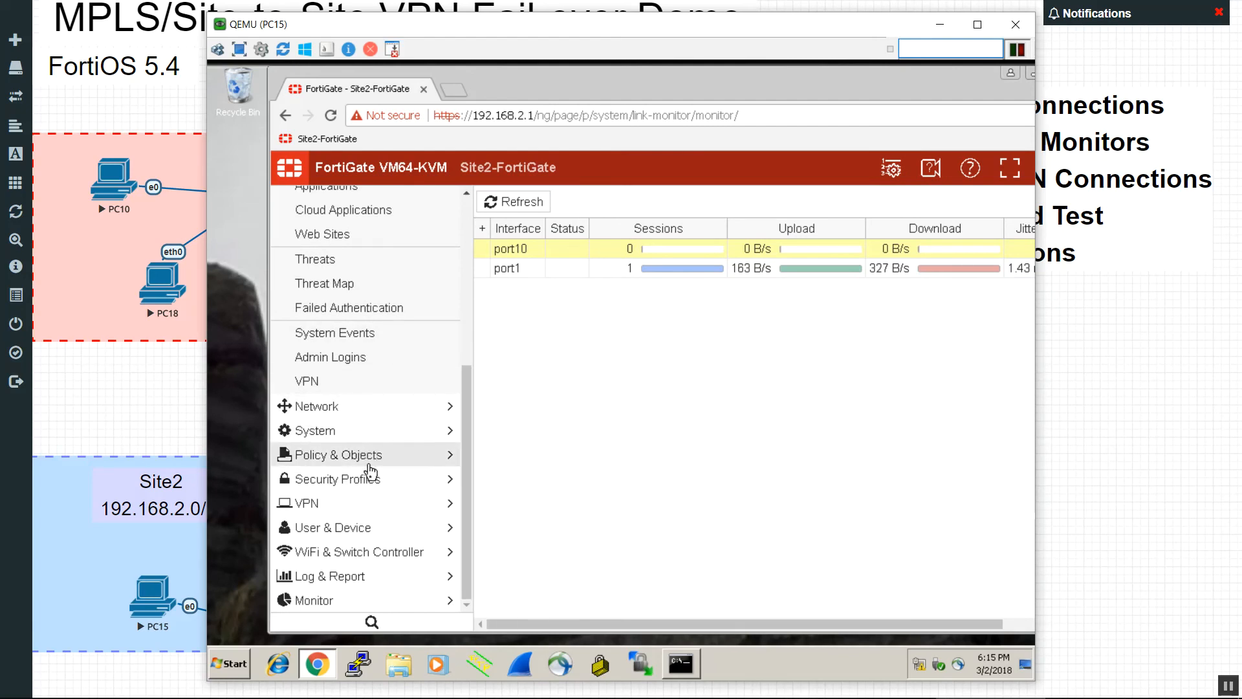
{"action": "left_click", "coordinate": [369, 601]}
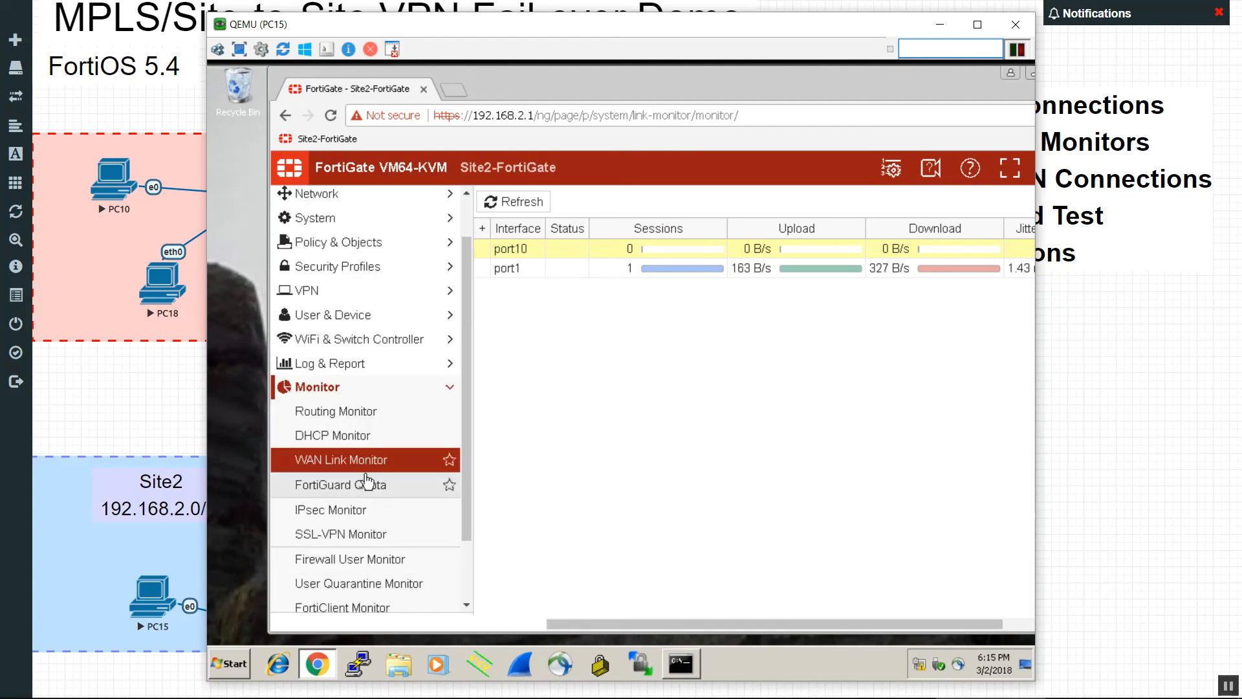
{"action": "left_click", "coordinate": [362, 411]}
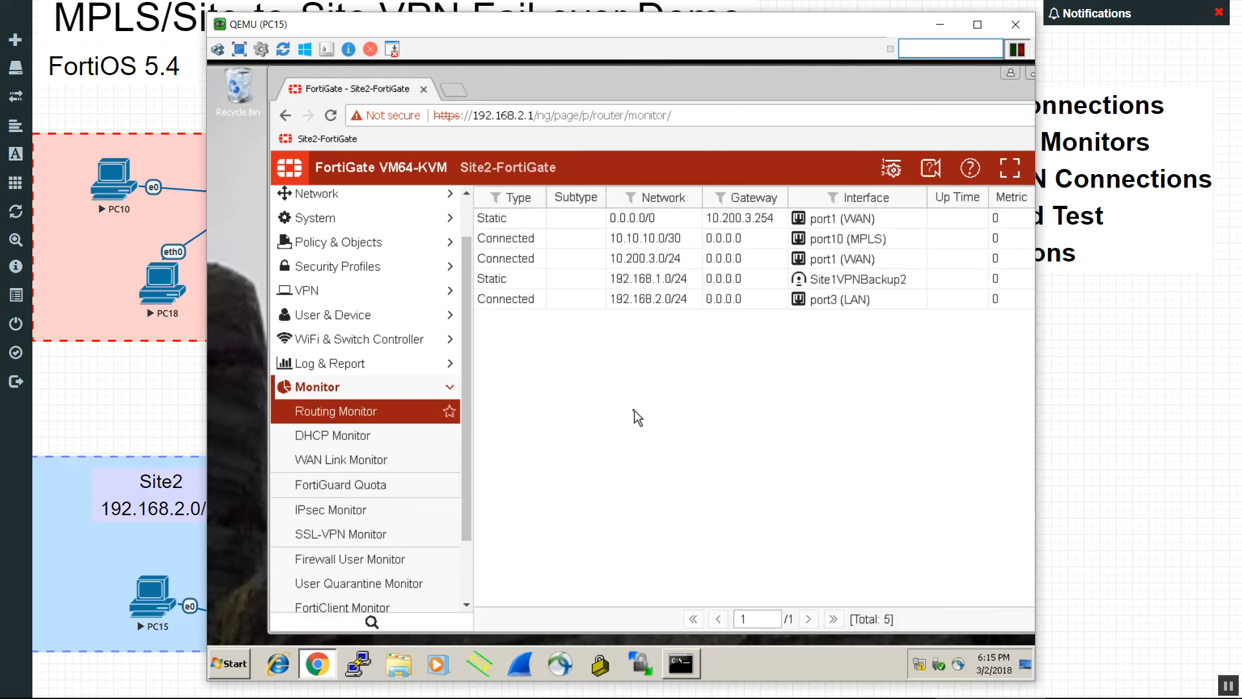
{"action": "left_click", "coordinate": [855, 312]}
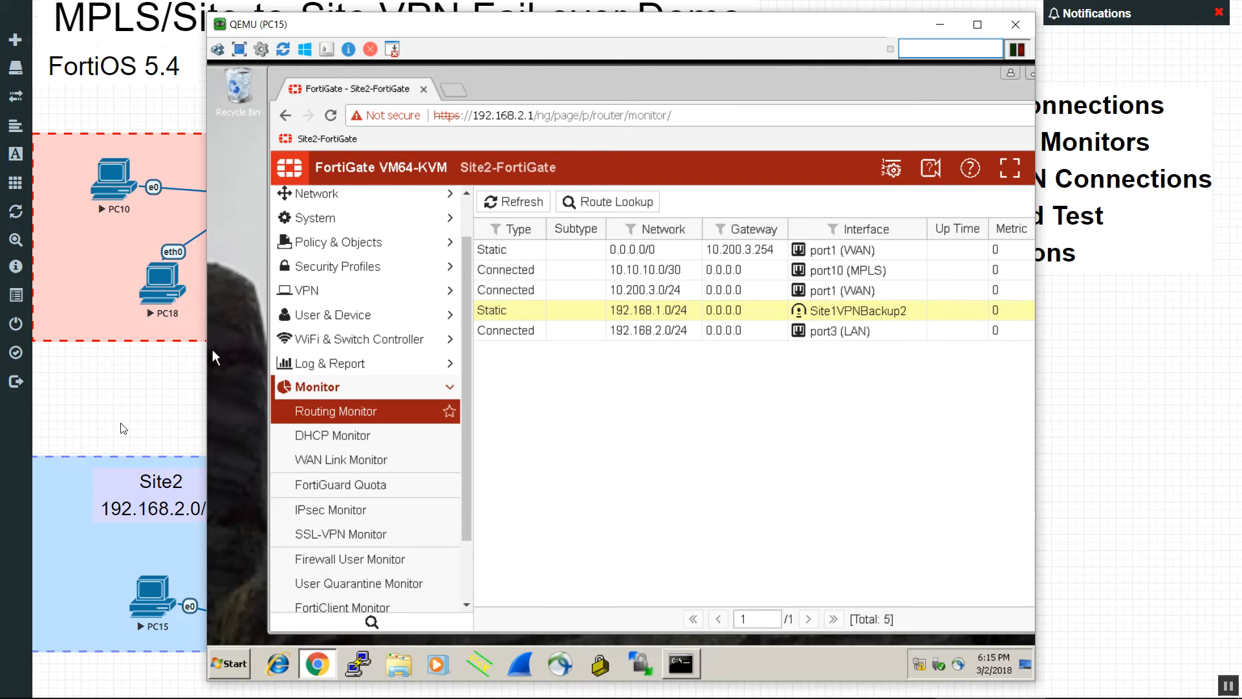
Step: Switch back to PC10 and check the continuous ping to 192.168.2.100 in its command prompt
{"action": "left_click", "coordinate": [132, 396]}
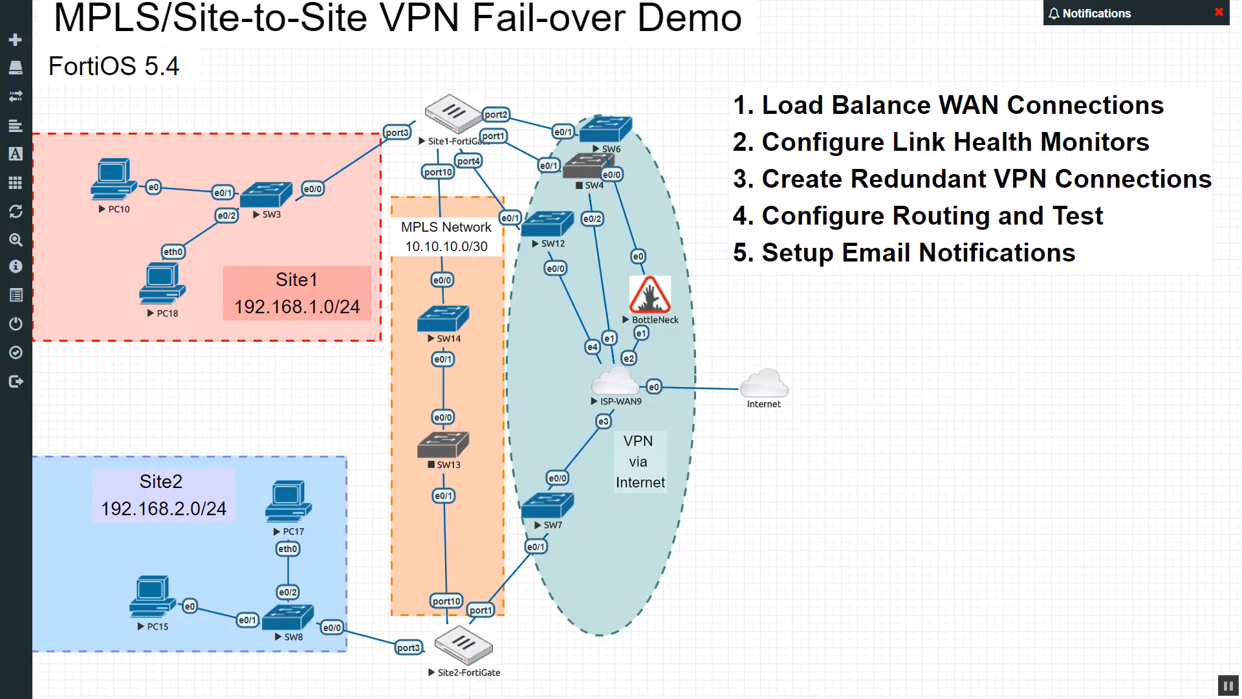
{"action": "key", "text": "alt+Tab"}
{"action": "key", "text": "alt+Tab"}
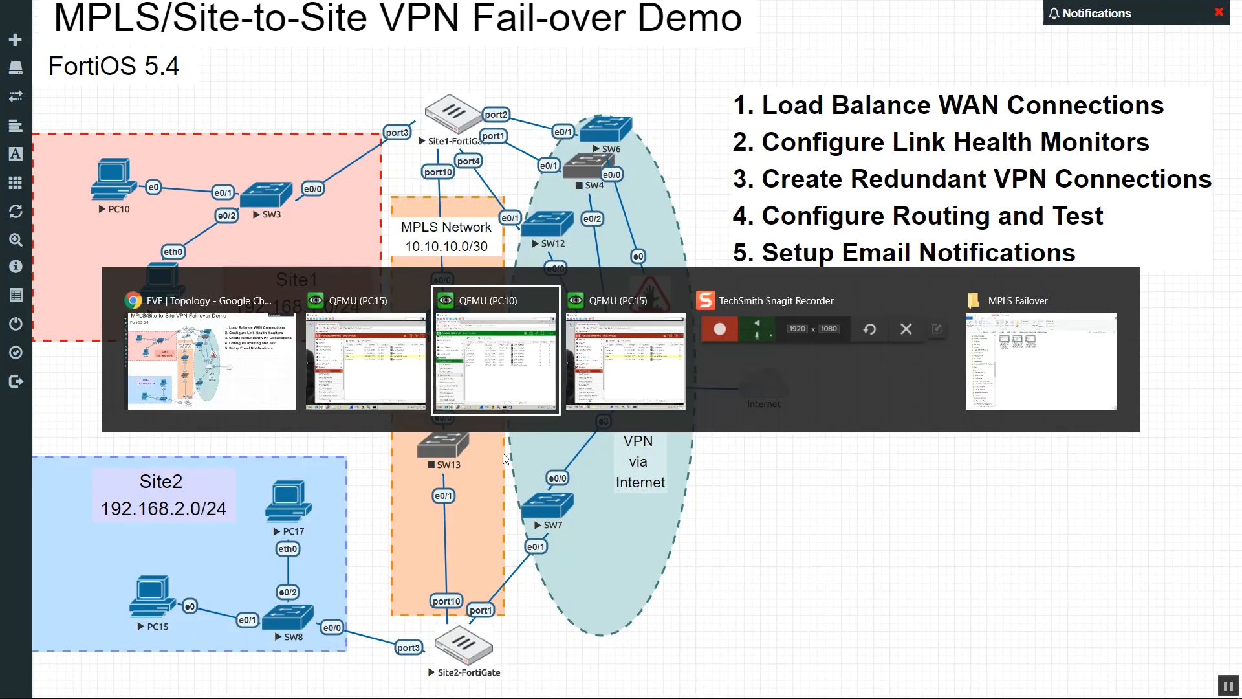
{"action": "left_click", "coordinate": [720, 681]}
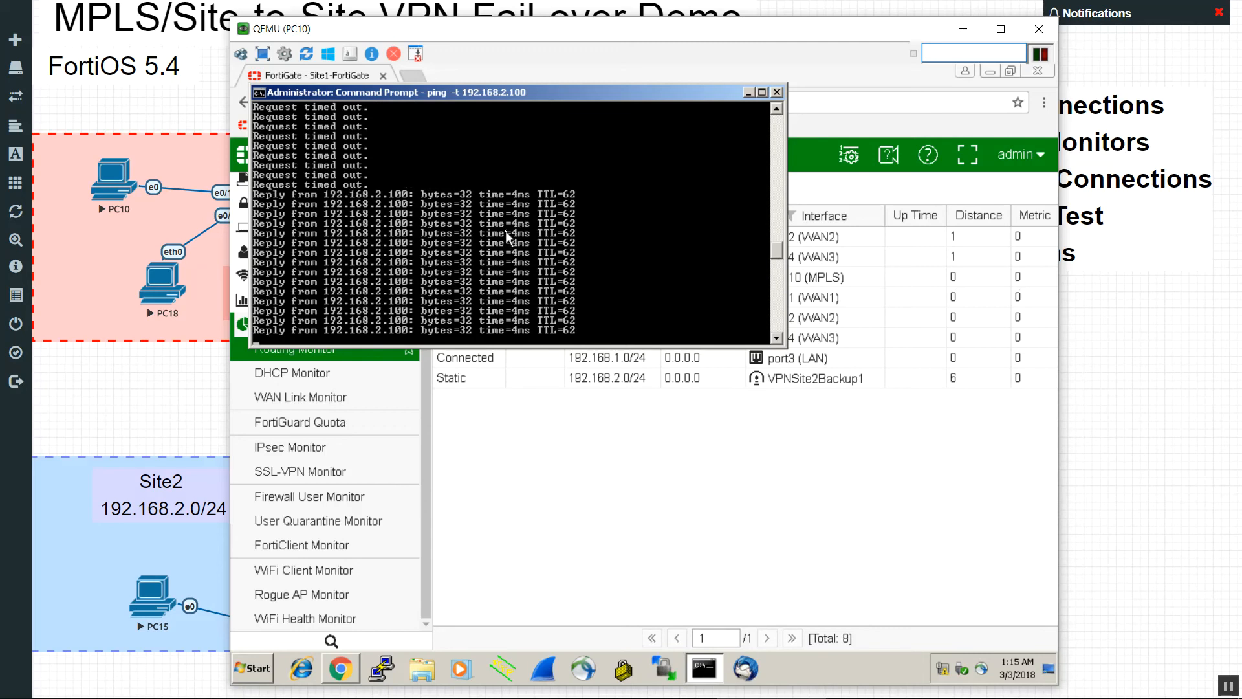
Step: Return to the network topology and start switch SW4 on Site1-FortiGate's port1 WAN link
{"action": "left_click", "coordinate": [91, 436]}
{"action": "right_click", "coordinate": [587, 175]}
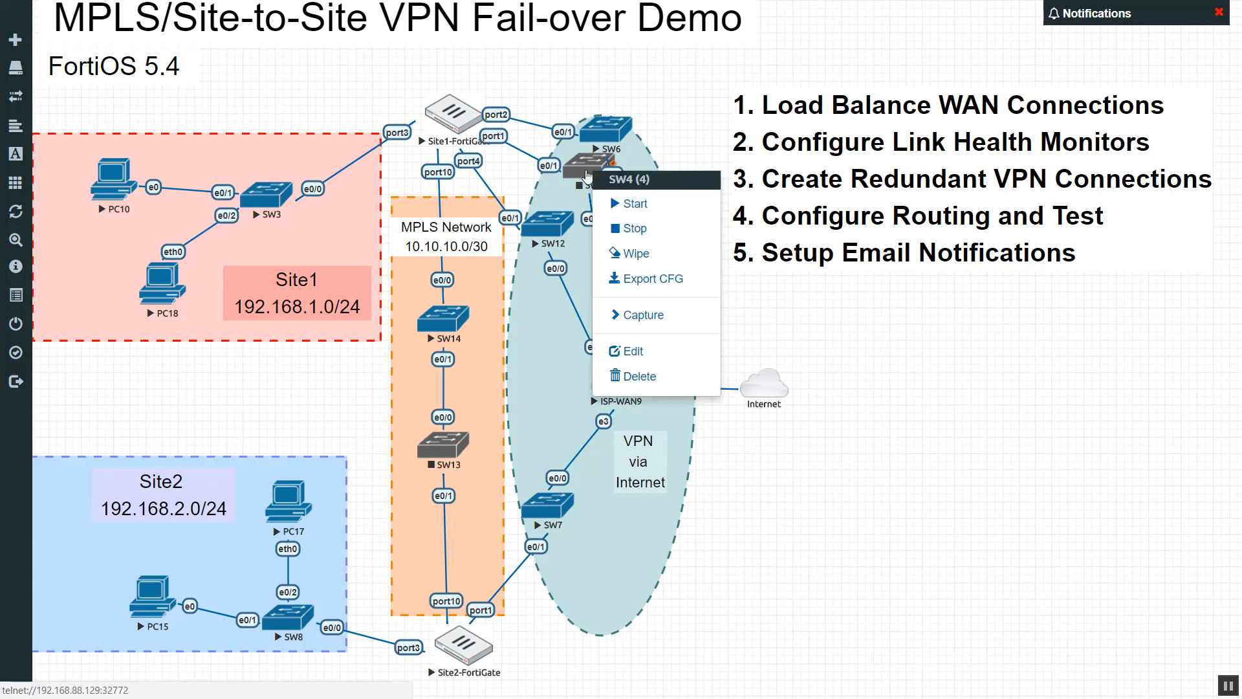
{"action": "left_click", "coordinate": [618, 204]}
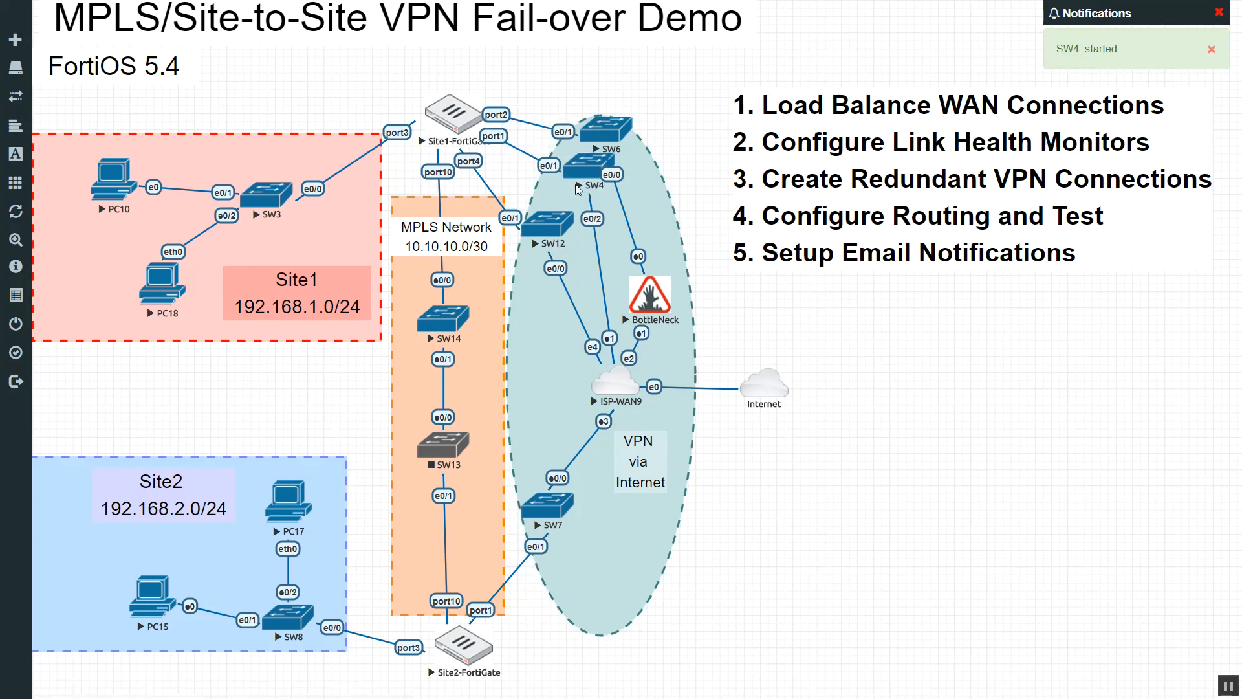
Step: On PC10, refresh Site1's routing monitor repeatedly to check the port1 and 192.168.2.0/24 routes, and bring the running ping back into view
{"action": "key", "text": "alt+Tab"}
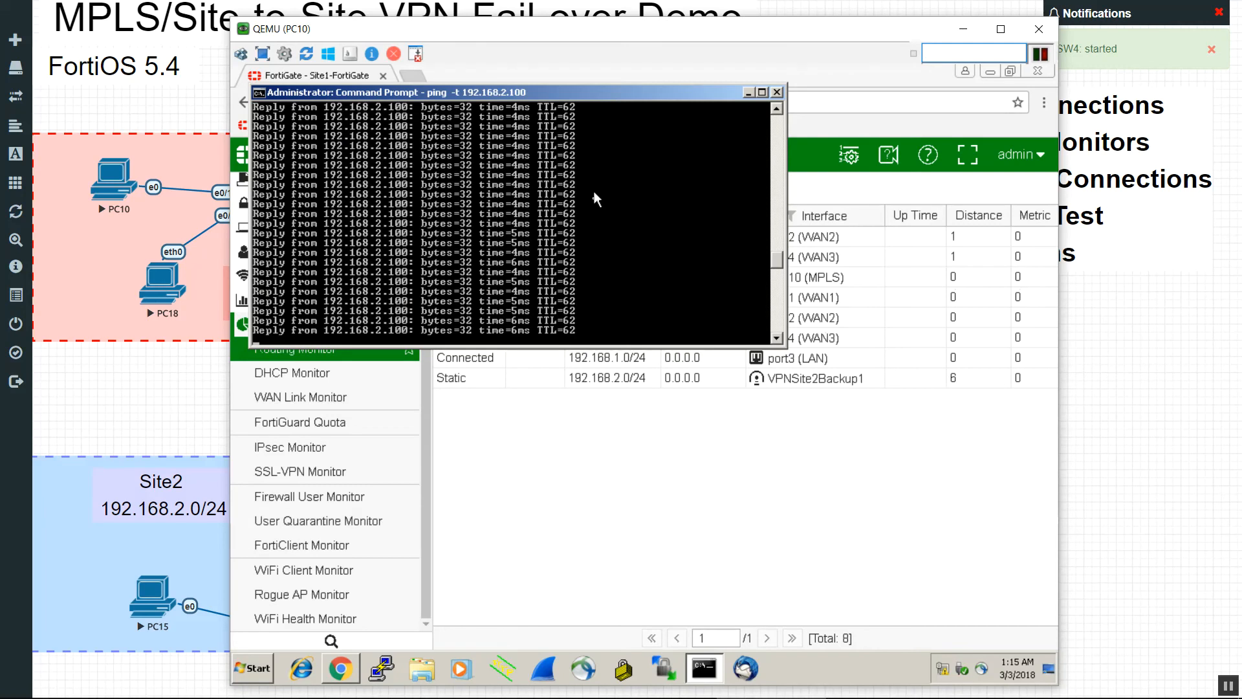
{"action": "left_click_drag", "start_coordinate": [542, 95], "coordinate": [743, 402]}
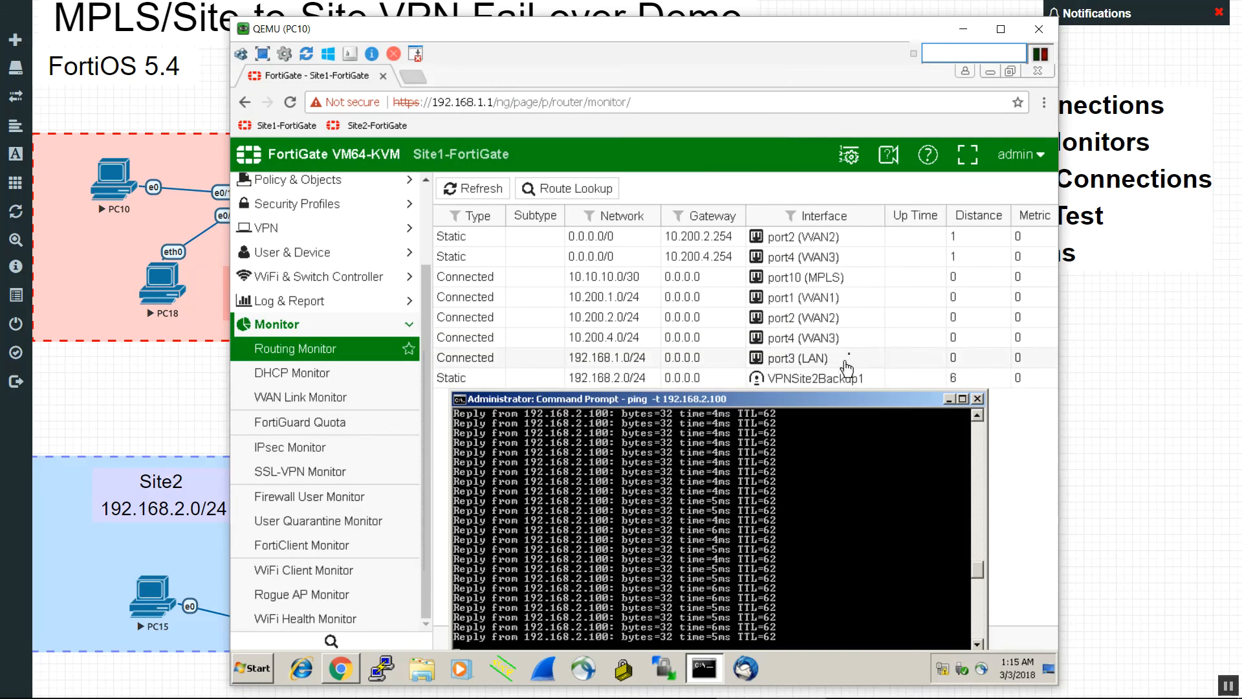
{"action": "left_click_drag", "start_coordinate": [848, 402], "coordinate": [873, 325]}
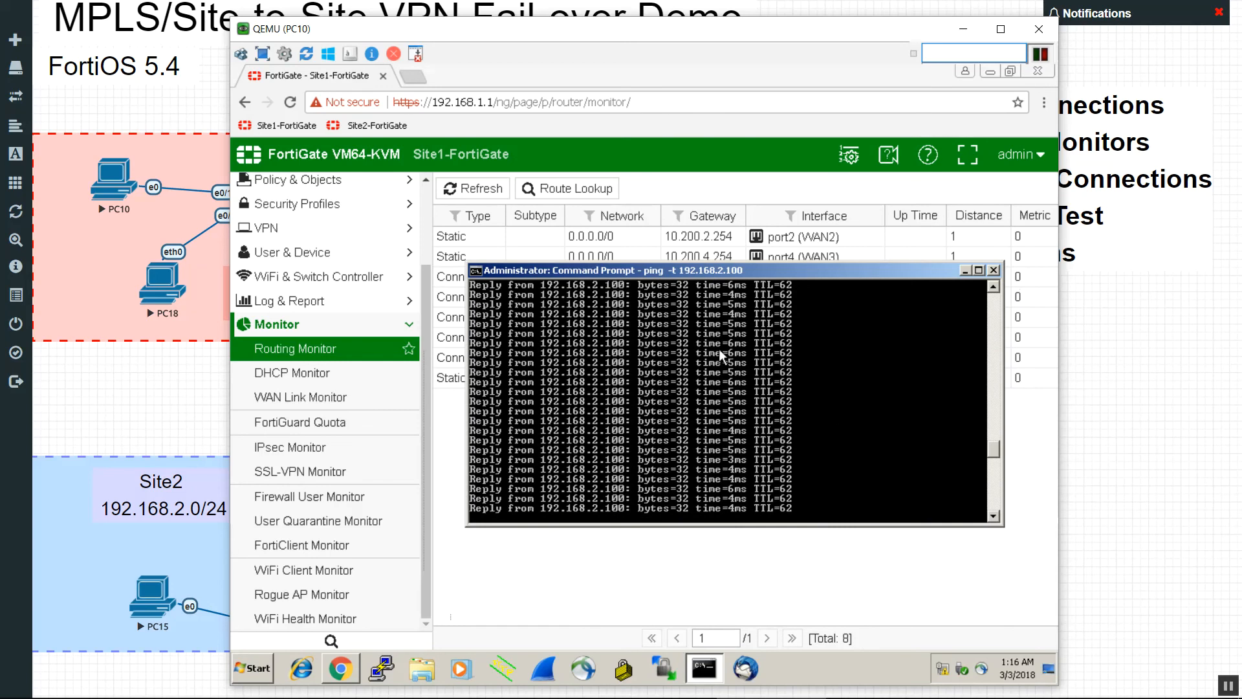
{"action": "left_click_drag", "start_coordinate": [761, 274], "coordinate": [748, 406]}
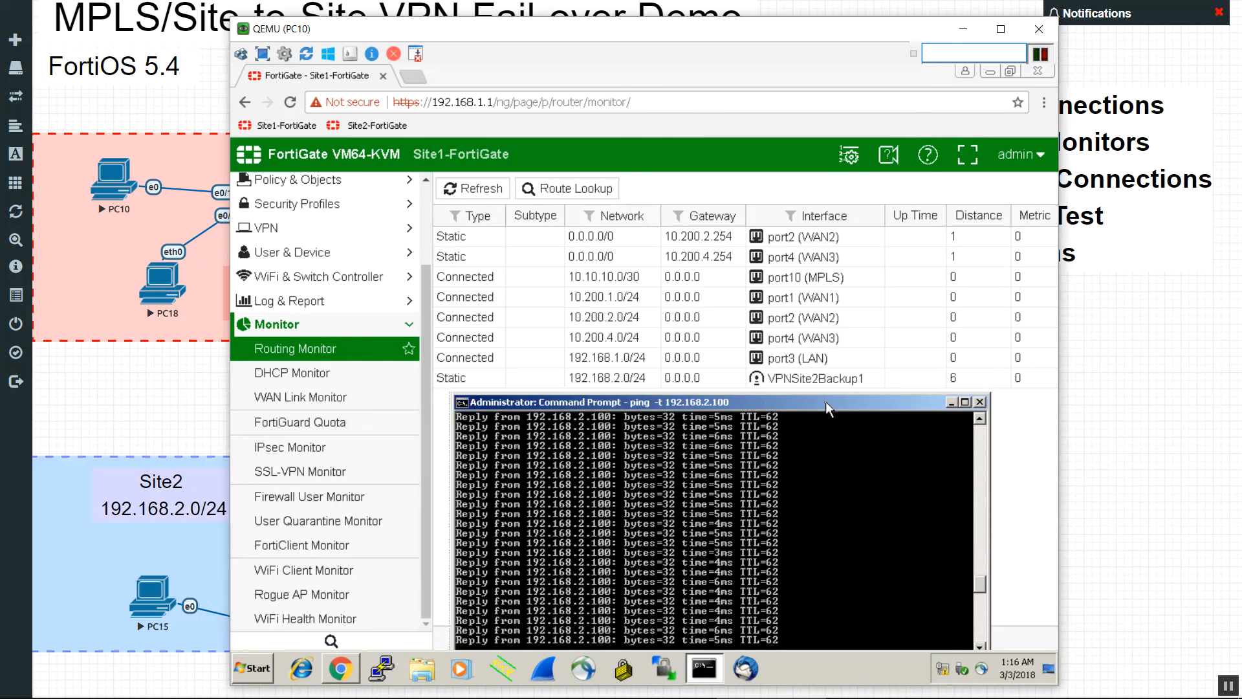
{"action": "left_click", "coordinate": [487, 189]}
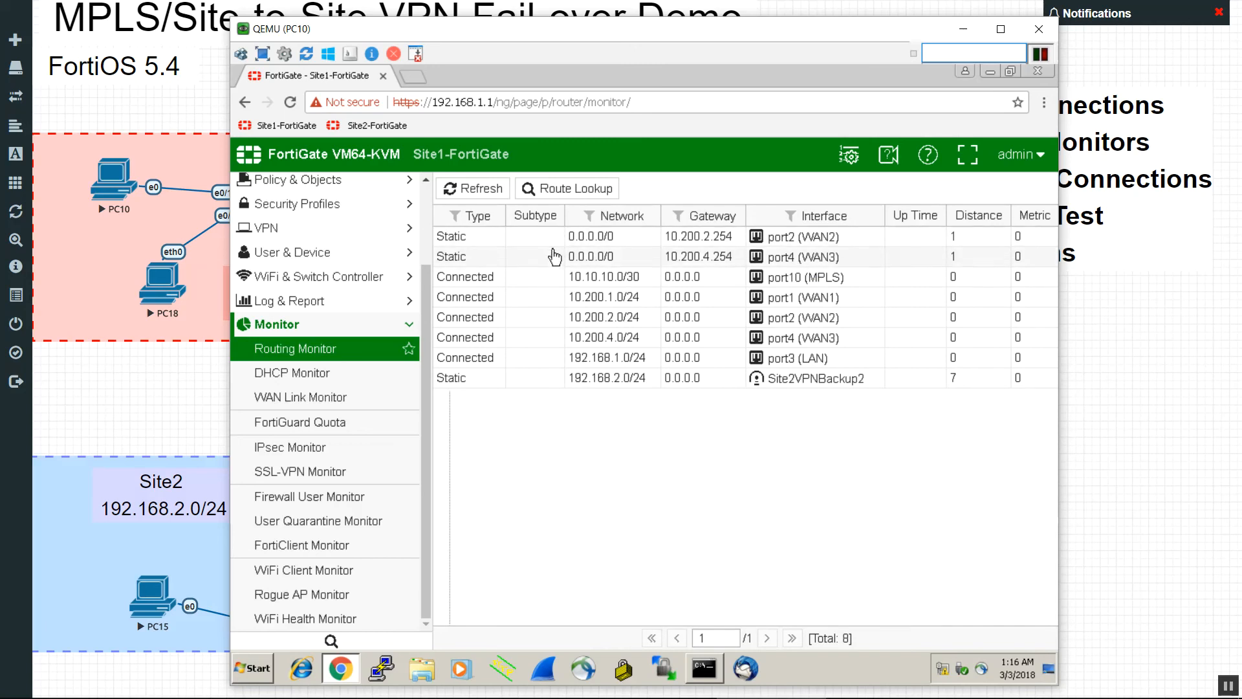
{"action": "left_click", "coordinate": [497, 194]}
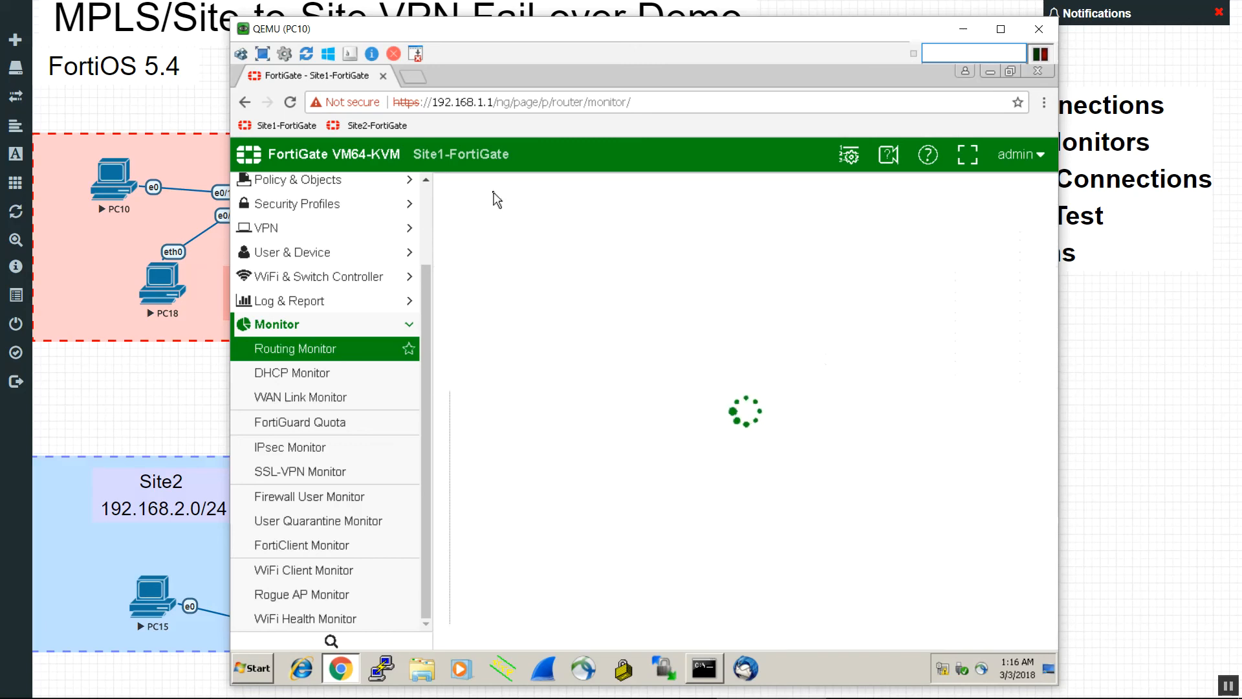
{"action": "left_click", "coordinate": [496, 193]}
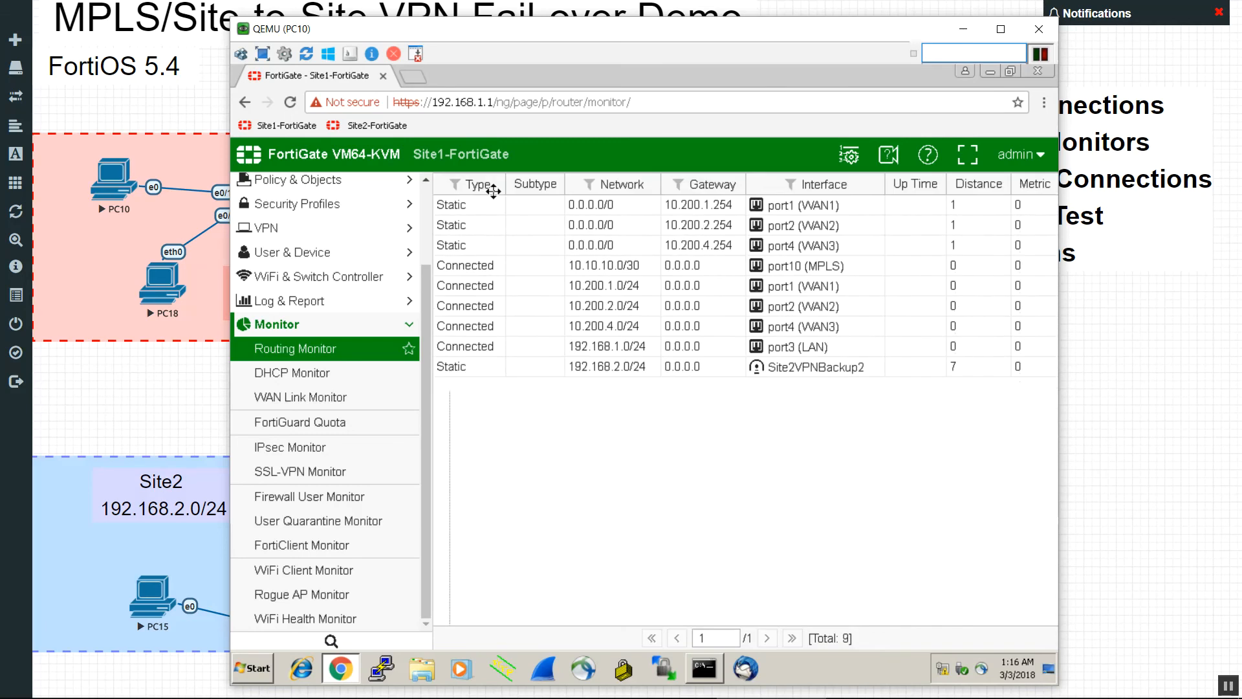
{"action": "left_click", "coordinate": [541, 278]}
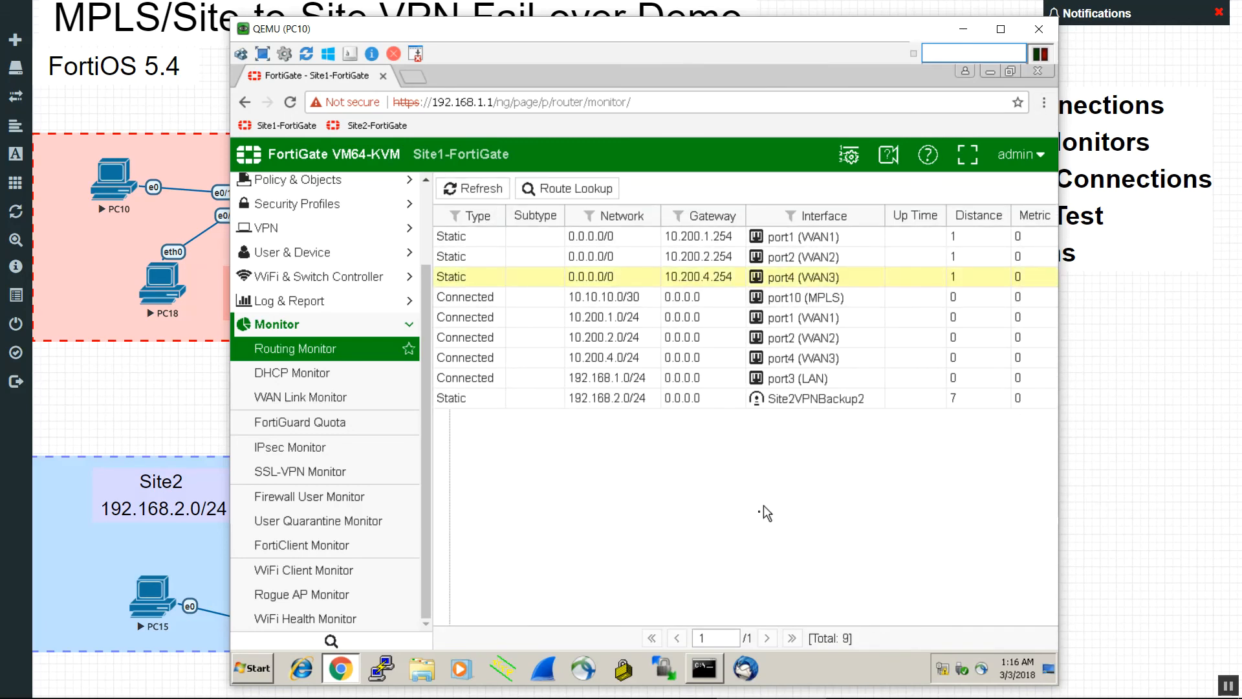
{"action": "left_click", "coordinate": [704, 668]}
{"action": "left_click_drag", "start_coordinate": [735, 403], "coordinate": [828, 289]}
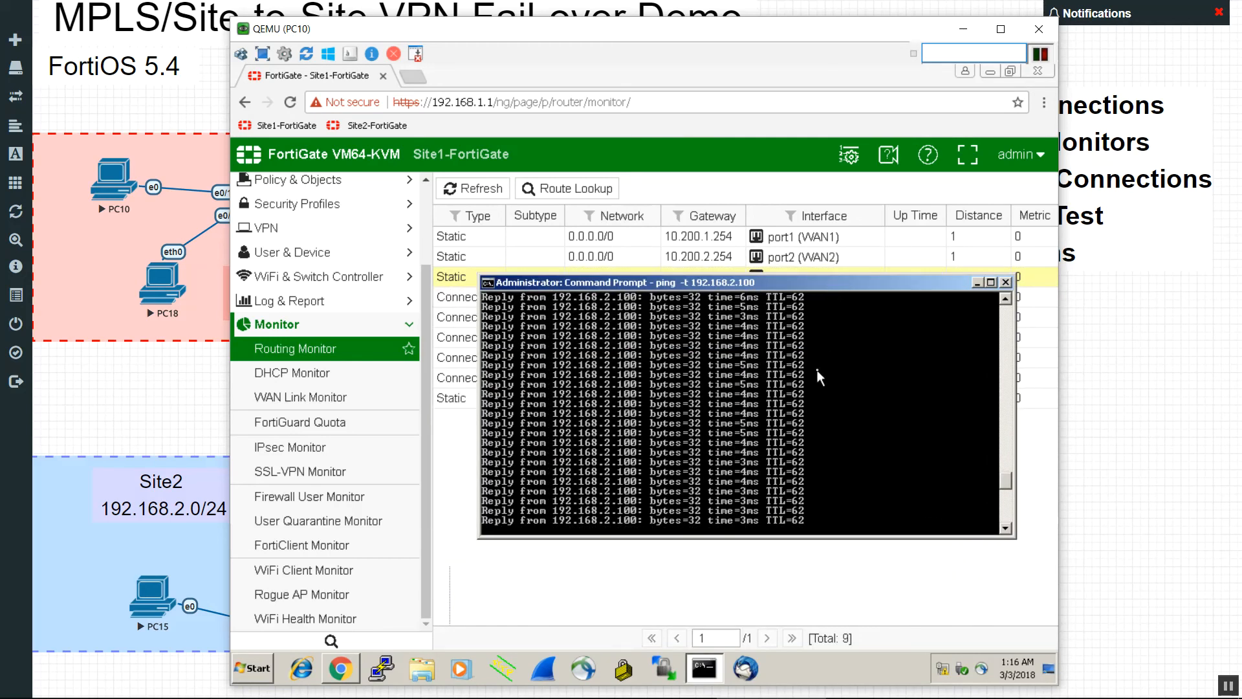
Step: Return to the network topology and start switch SW13 in the MPLS network
{"action": "left_click", "coordinate": [160, 409]}
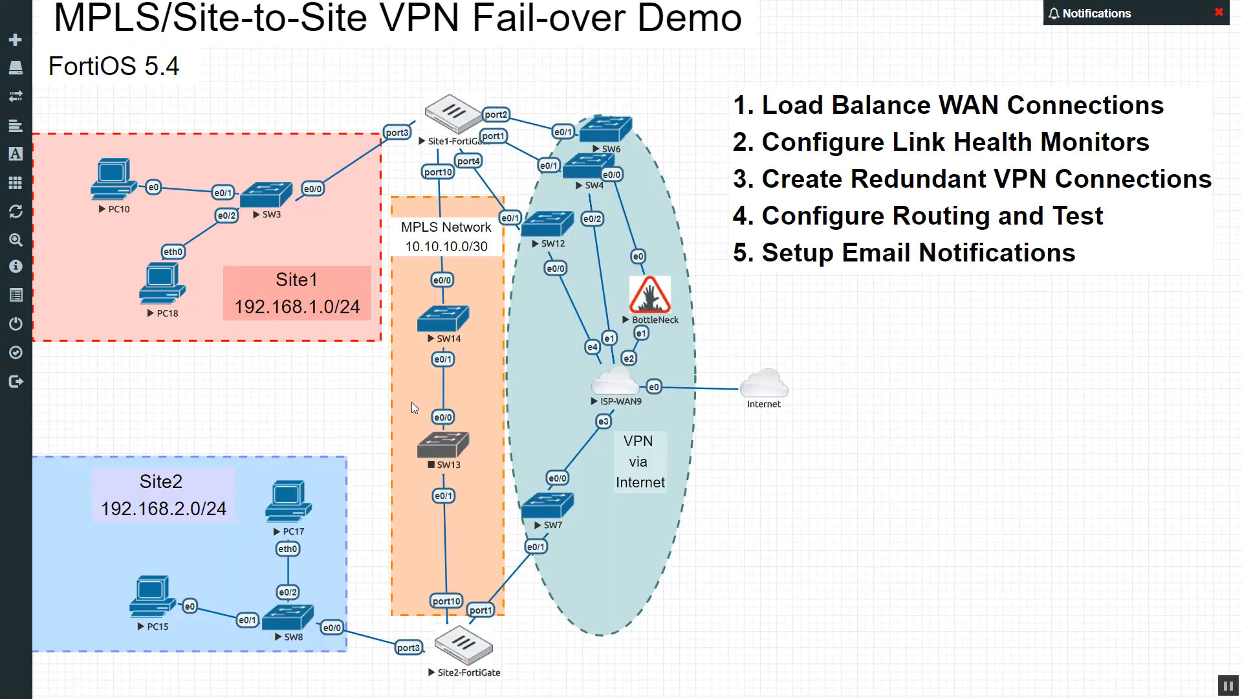
{"action": "right_click", "coordinate": [456, 445]}
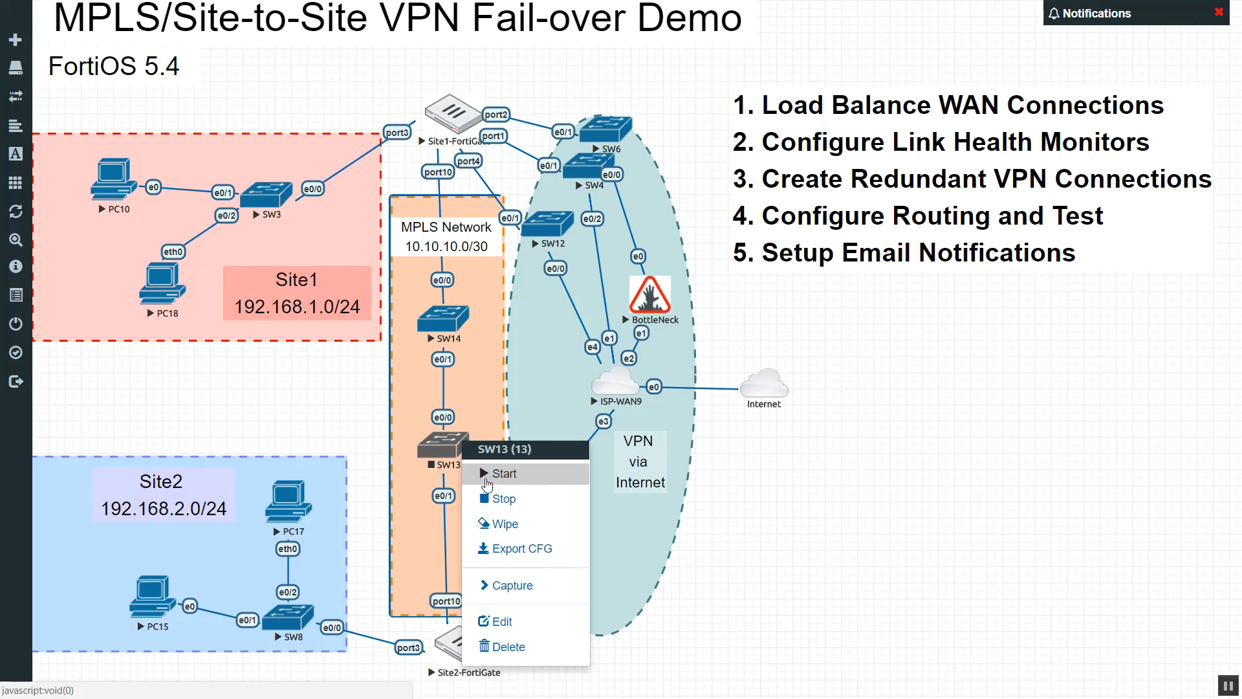
{"action": "left_click", "coordinate": [504, 476]}
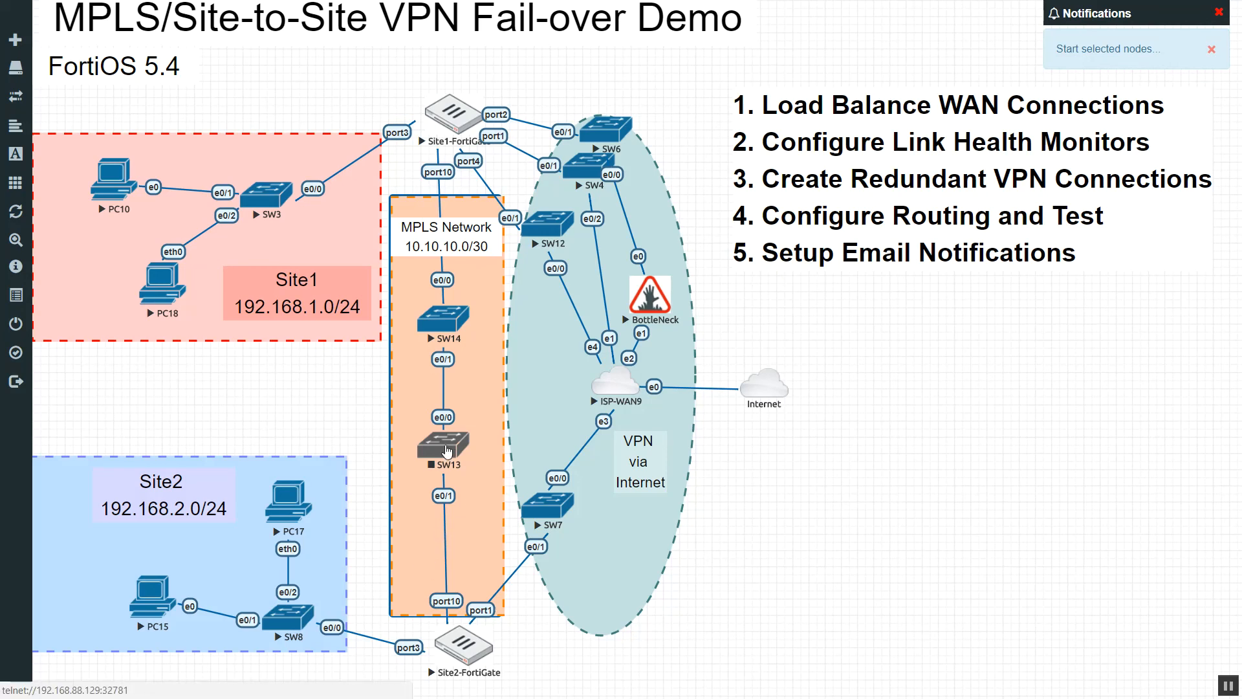
{"action": "left_click", "coordinate": [838, 527]}
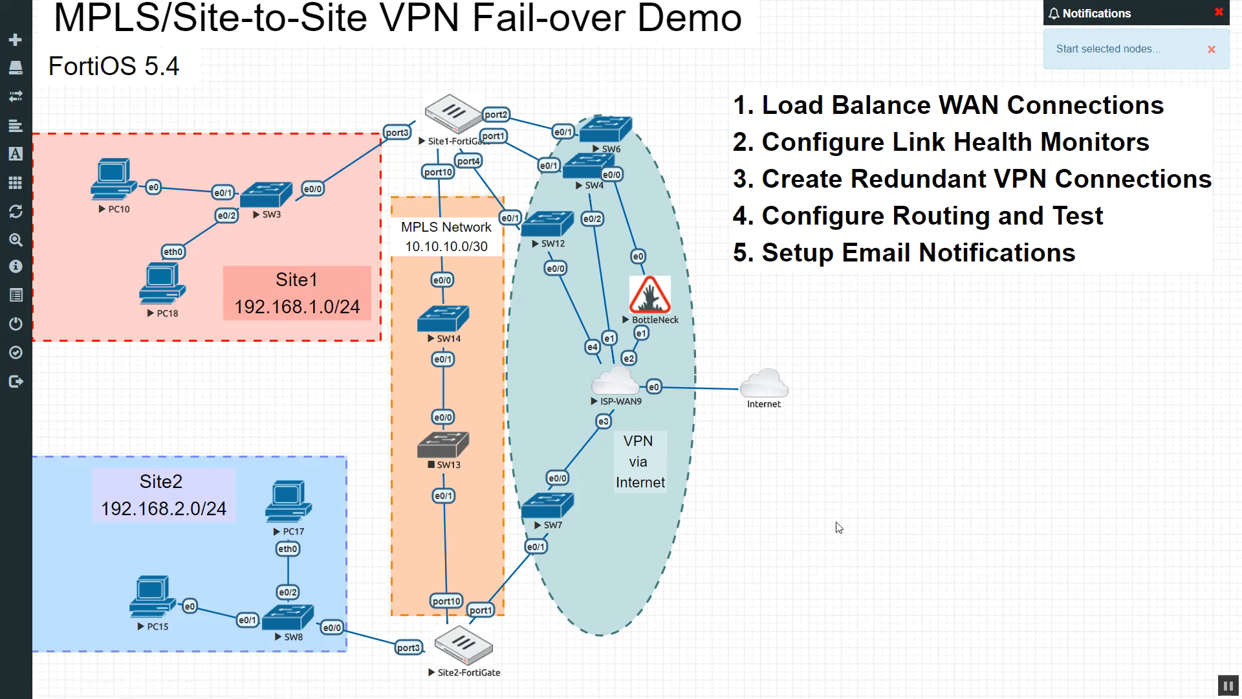
{"action": "right_click", "coordinate": [430, 461]}
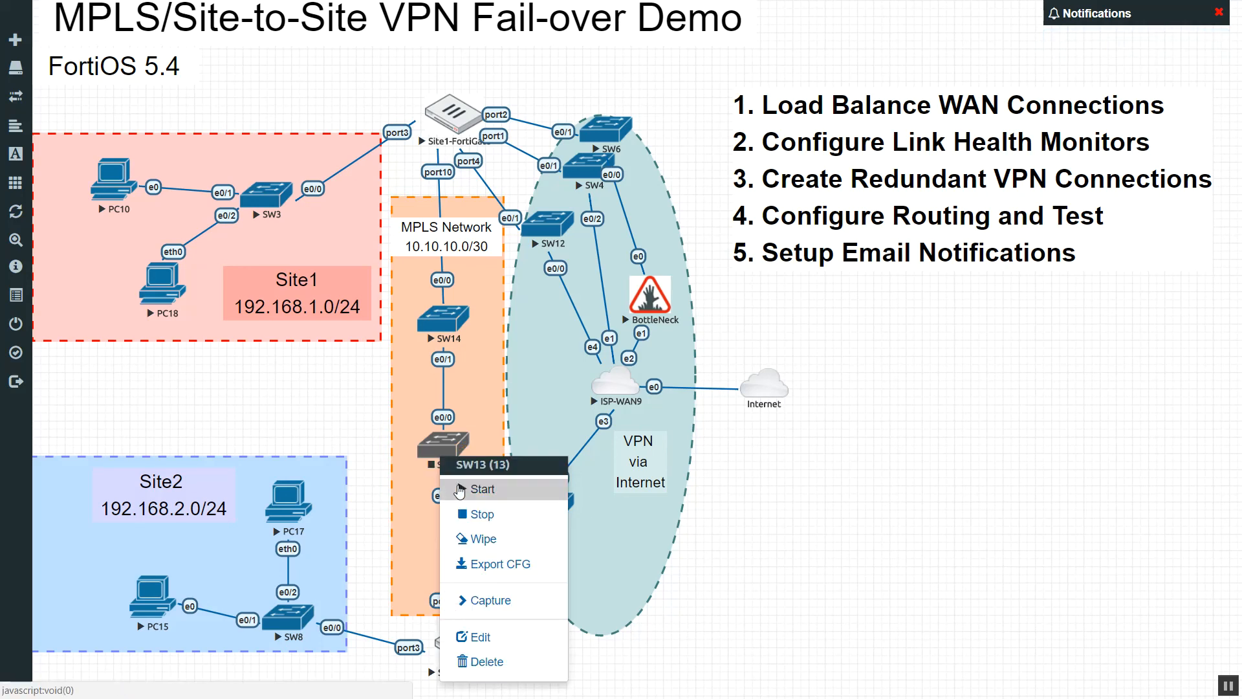
{"action": "left_click", "coordinate": [457, 485]}
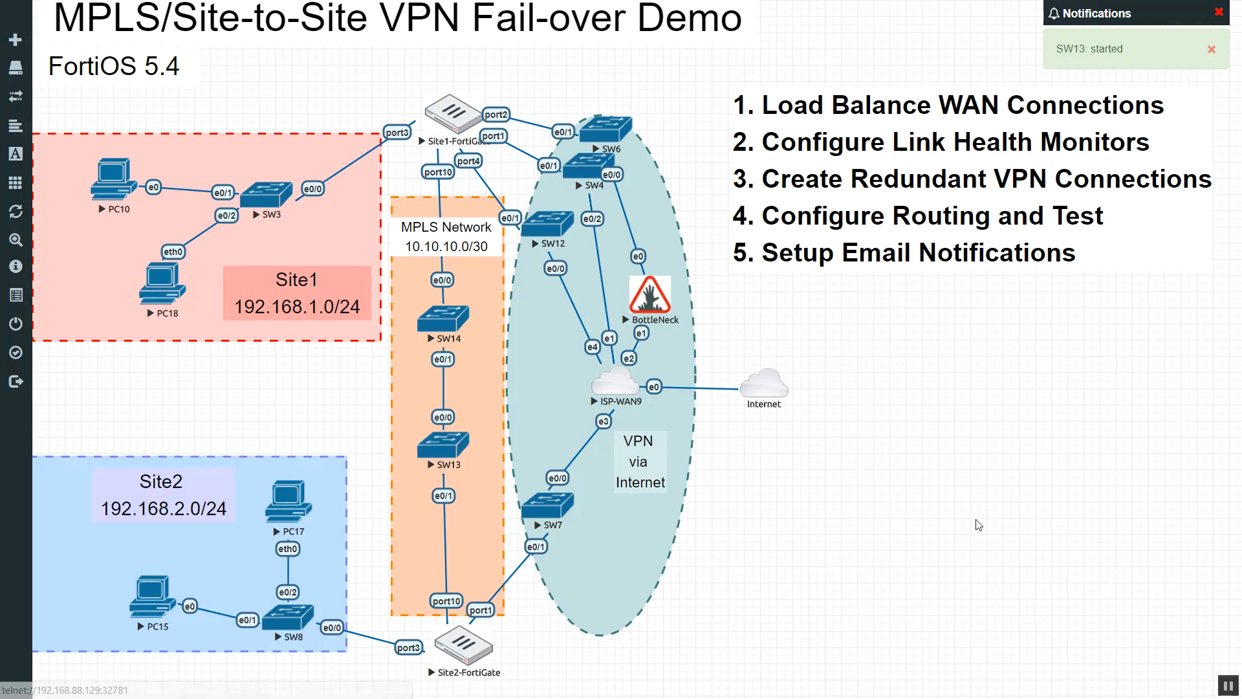
Step: On PC10, refresh Site1's routing monitor and open the WAN link monitor to check the port10 MPLS link
{"action": "key", "text": "alt+Tab"}
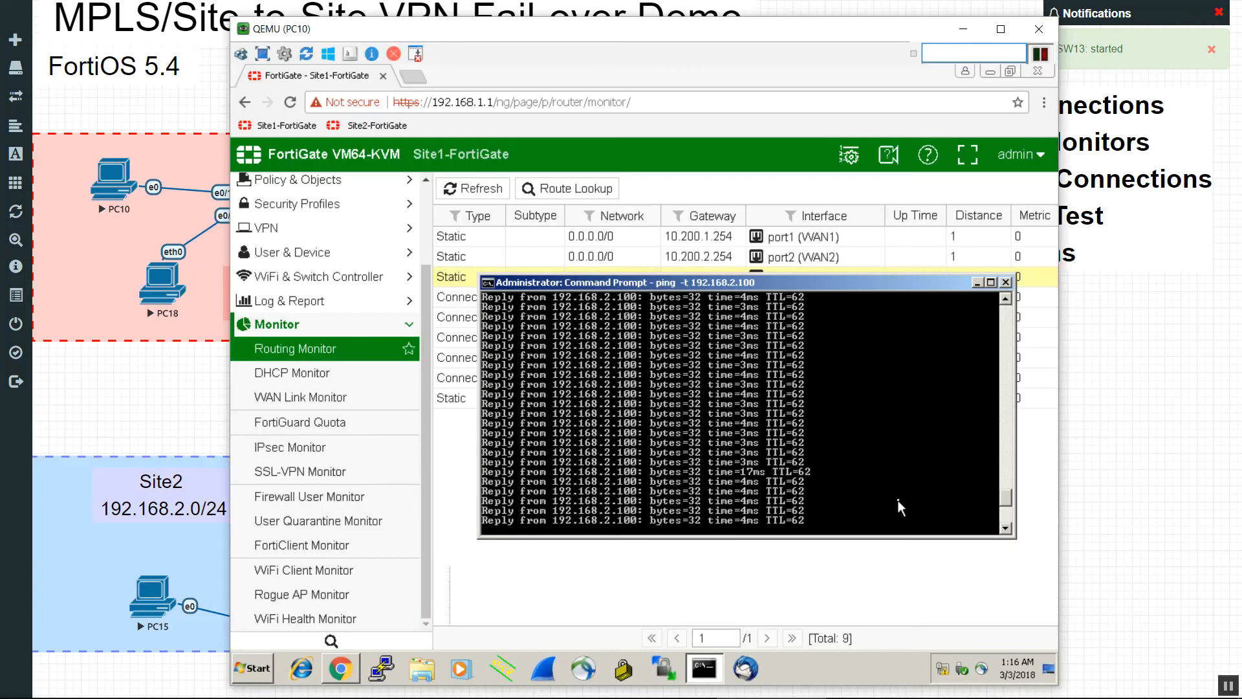
{"action": "left_click_drag", "start_coordinate": [864, 286], "coordinate": [884, 336]}
{"action": "left_click", "coordinate": [471, 188]}
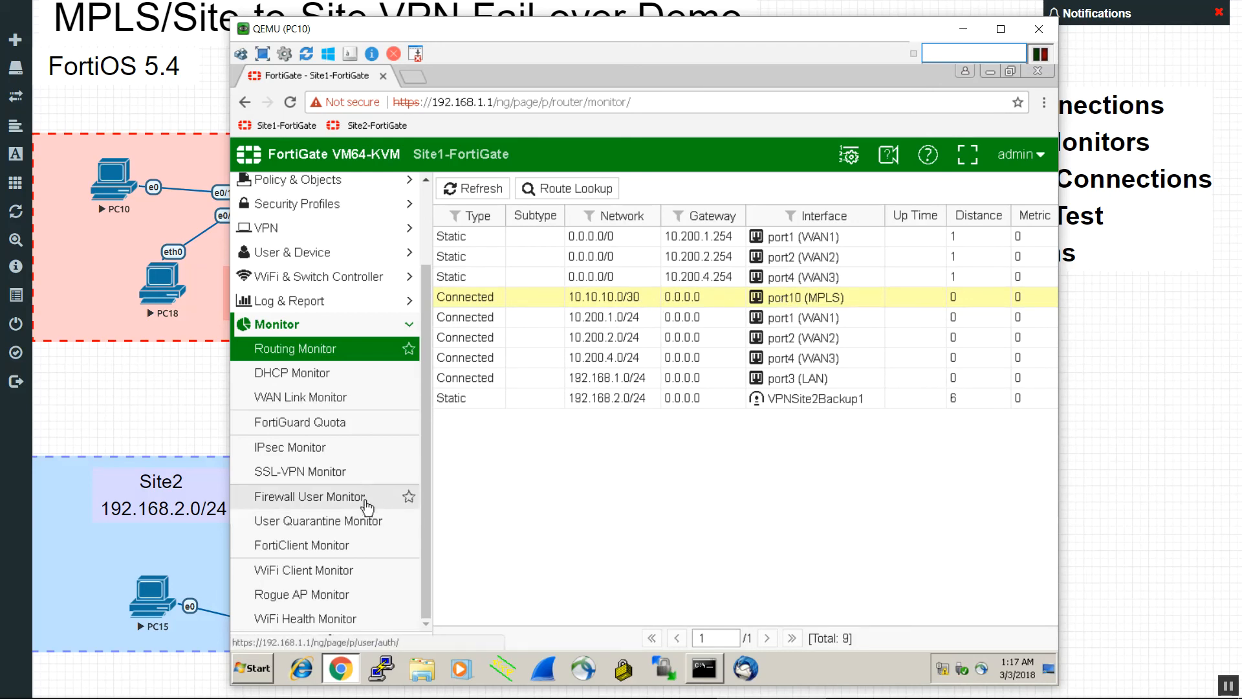
{"action": "left_click", "coordinate": [341, 403]}
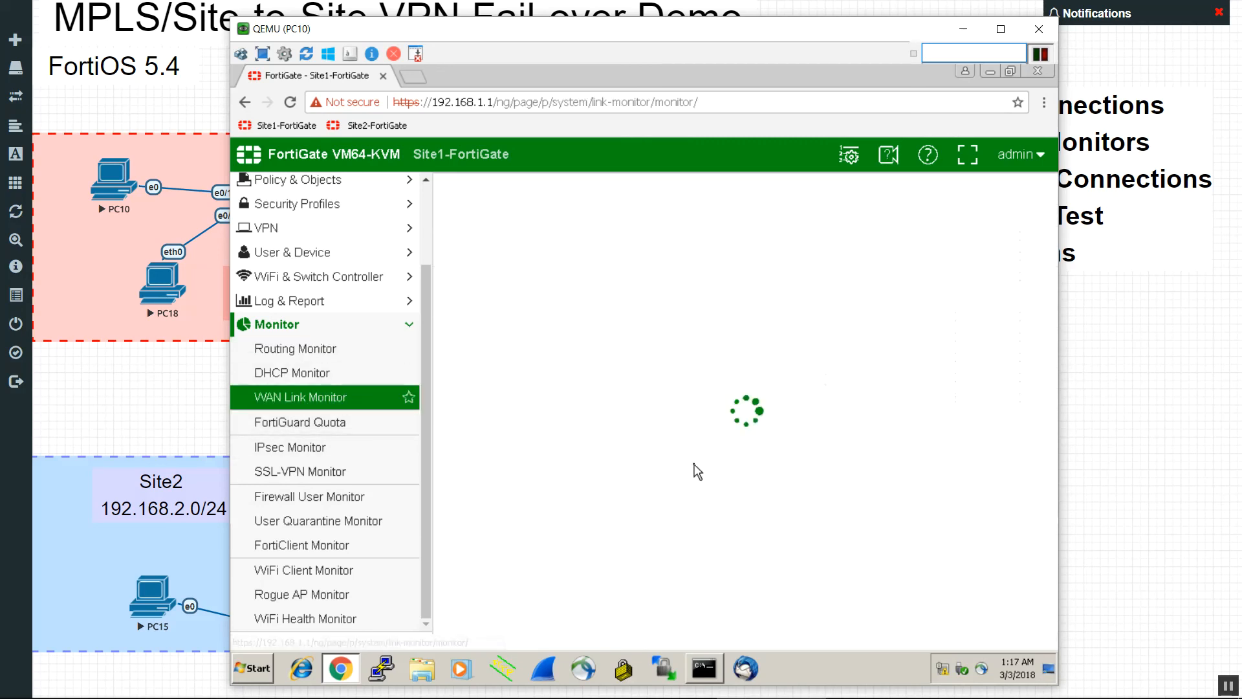
{"action": "left_click", "coordinate": [570, 238]}
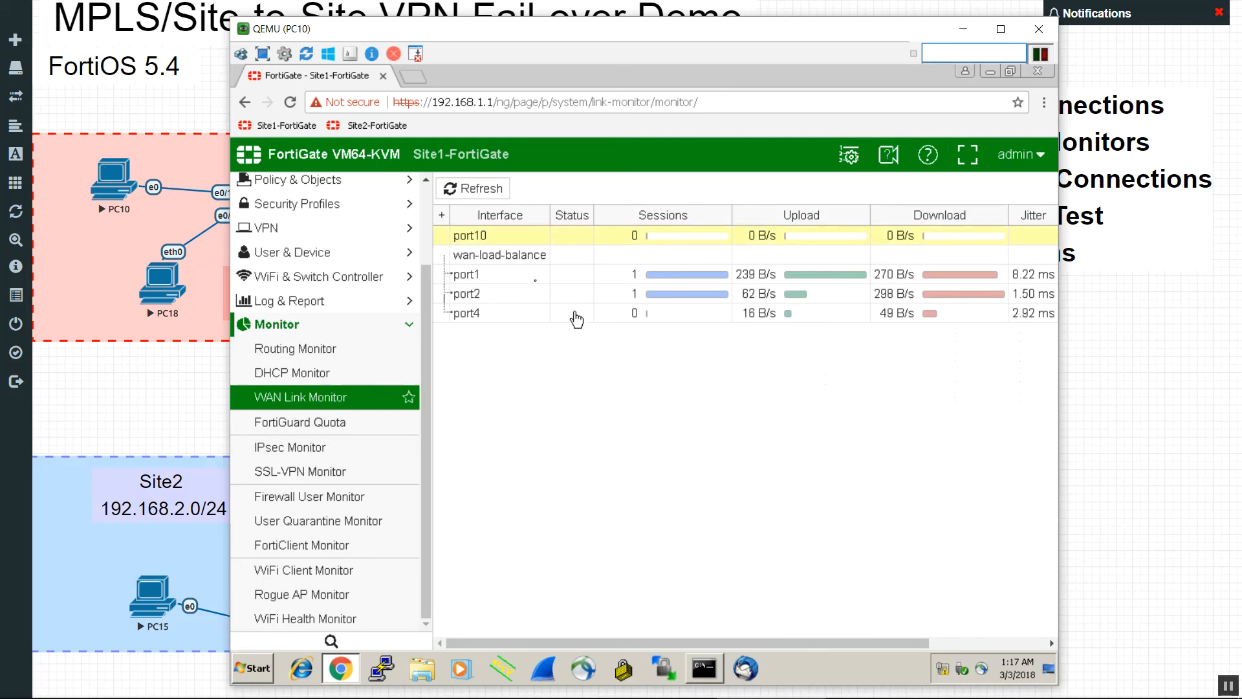
Step: Refresh Site1's WAN link monitor, and on PC15 refresh Site2's routing monitor to check the 192.168.1.0/24 and 10.10.10.0/30 routes
{"action": "left_click", "coordinate": [479, 187]}
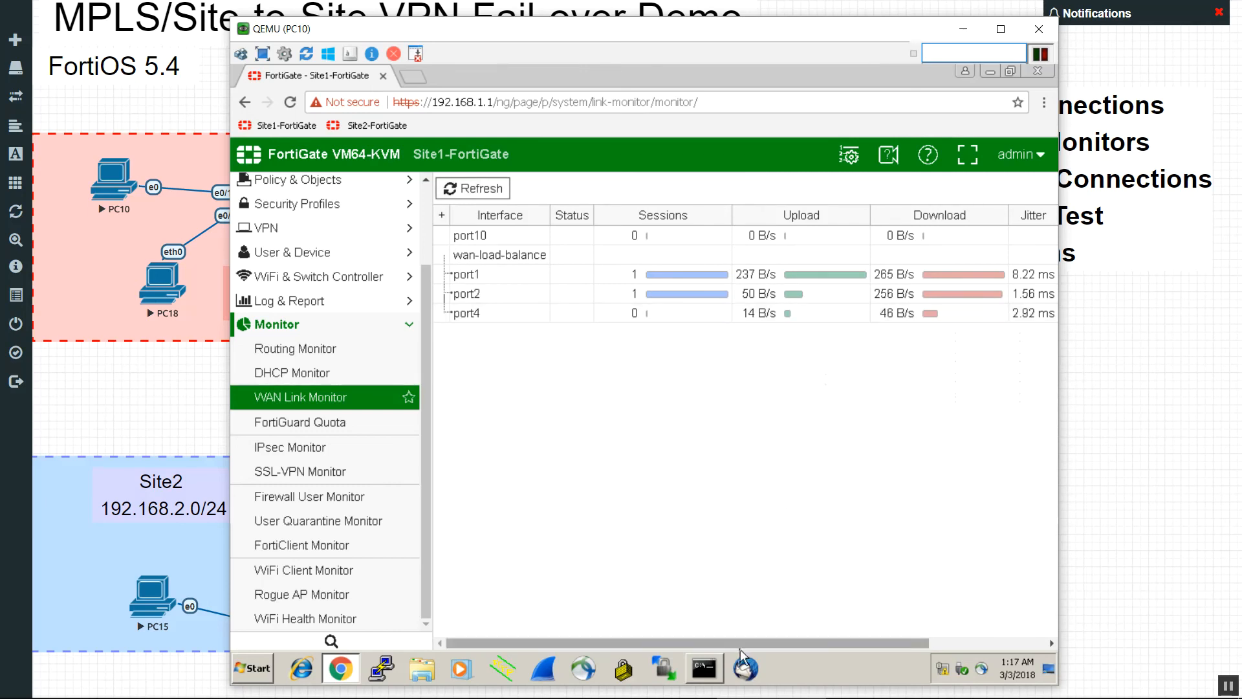
{"action": "mouse_move", "coordinate": [712, 676]}
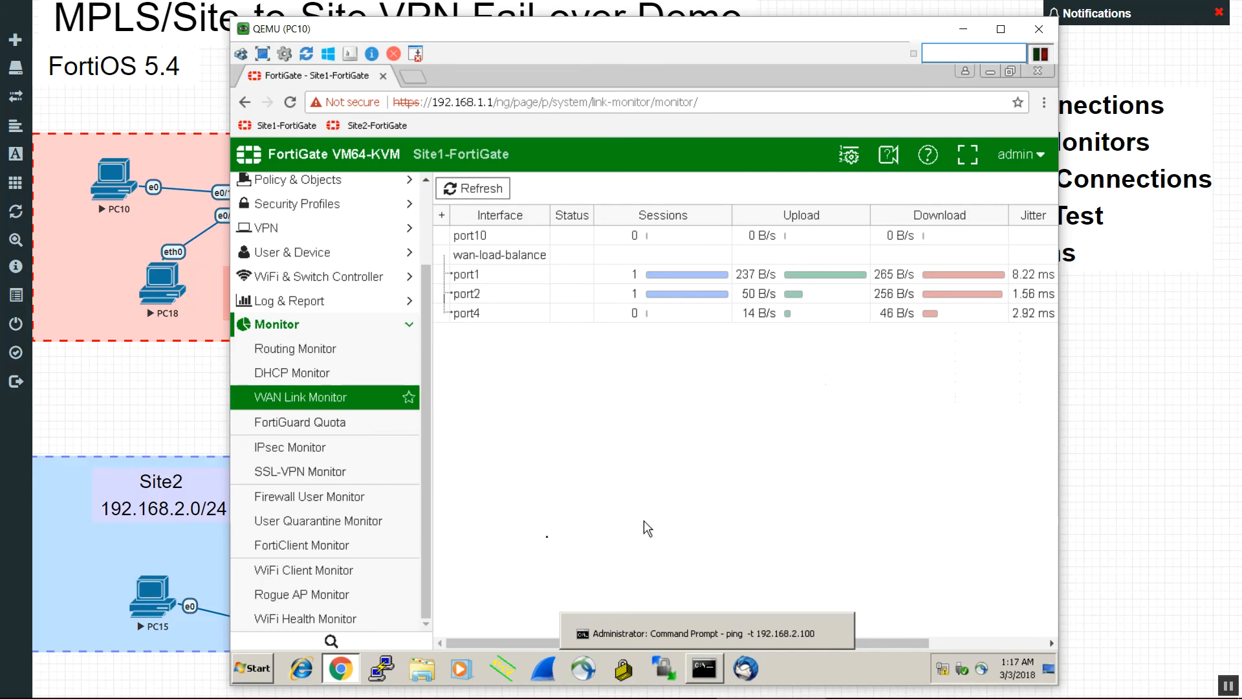
{"action": "key", "text": "alt+Tab"}
{"action": "key", "text": "alt+Tab"}
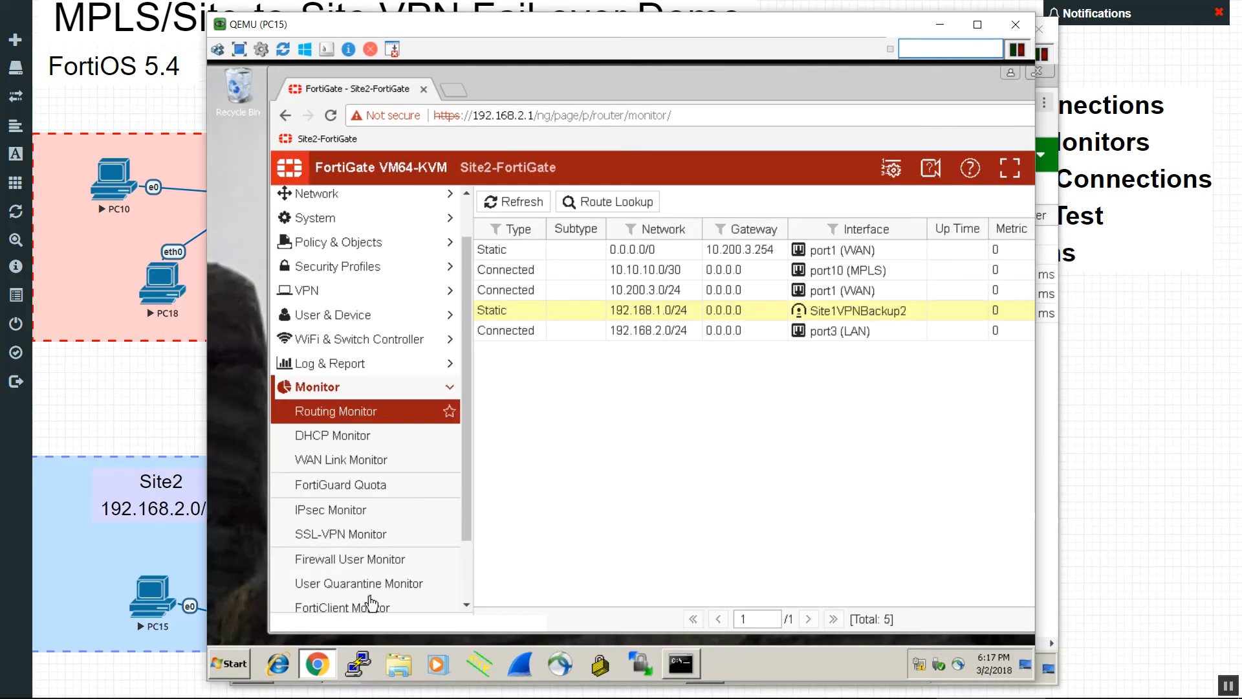
{"action": "left_click", "coordinate": [504, 206]}
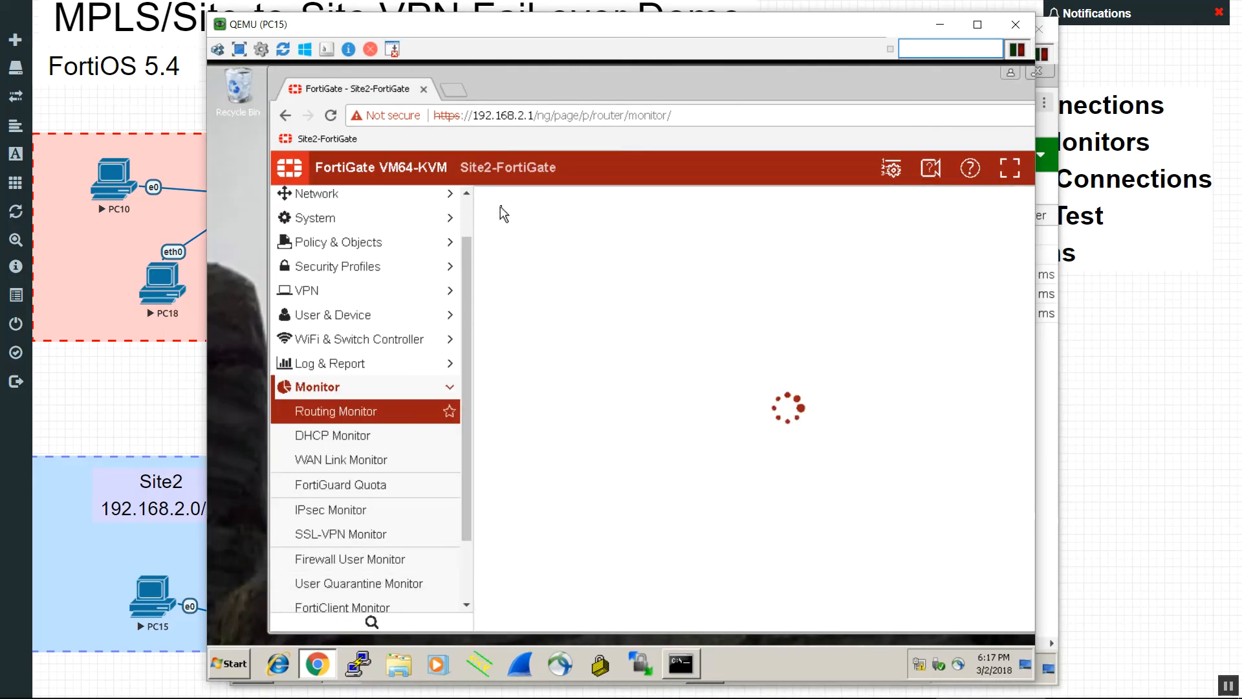
{"action": "left_click", "coordinate": [835, 314]}
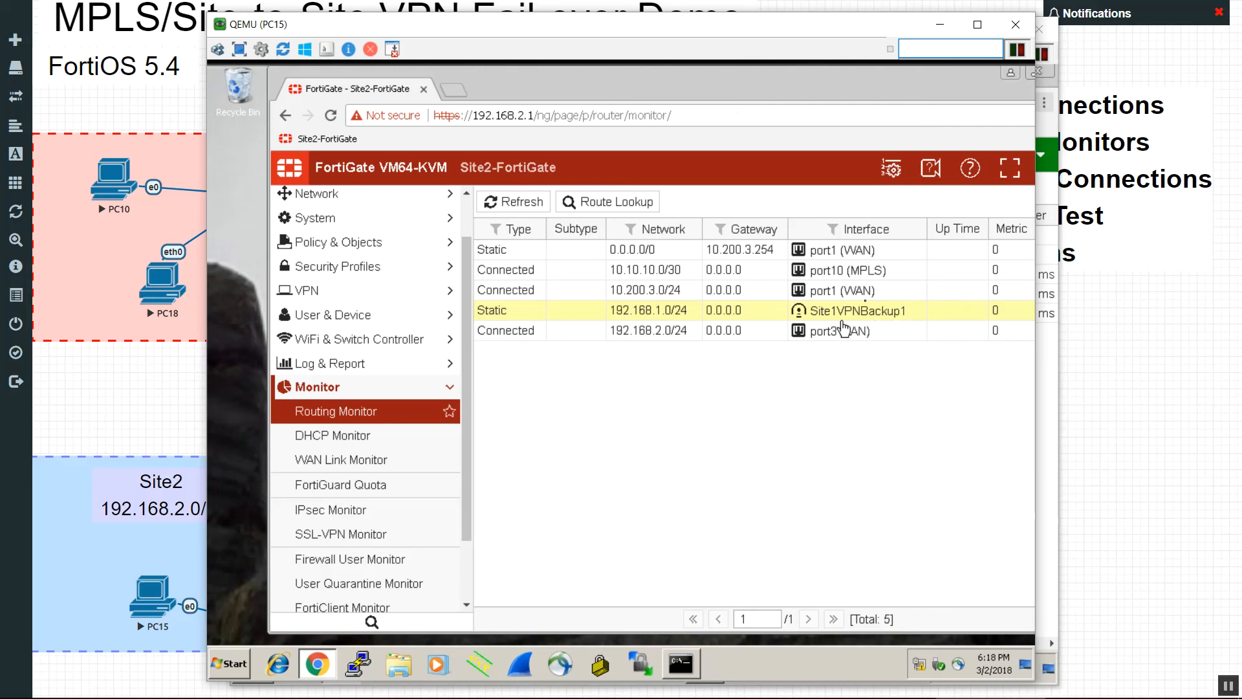
{"action": "left_click", "coordinate": [667, 278]}
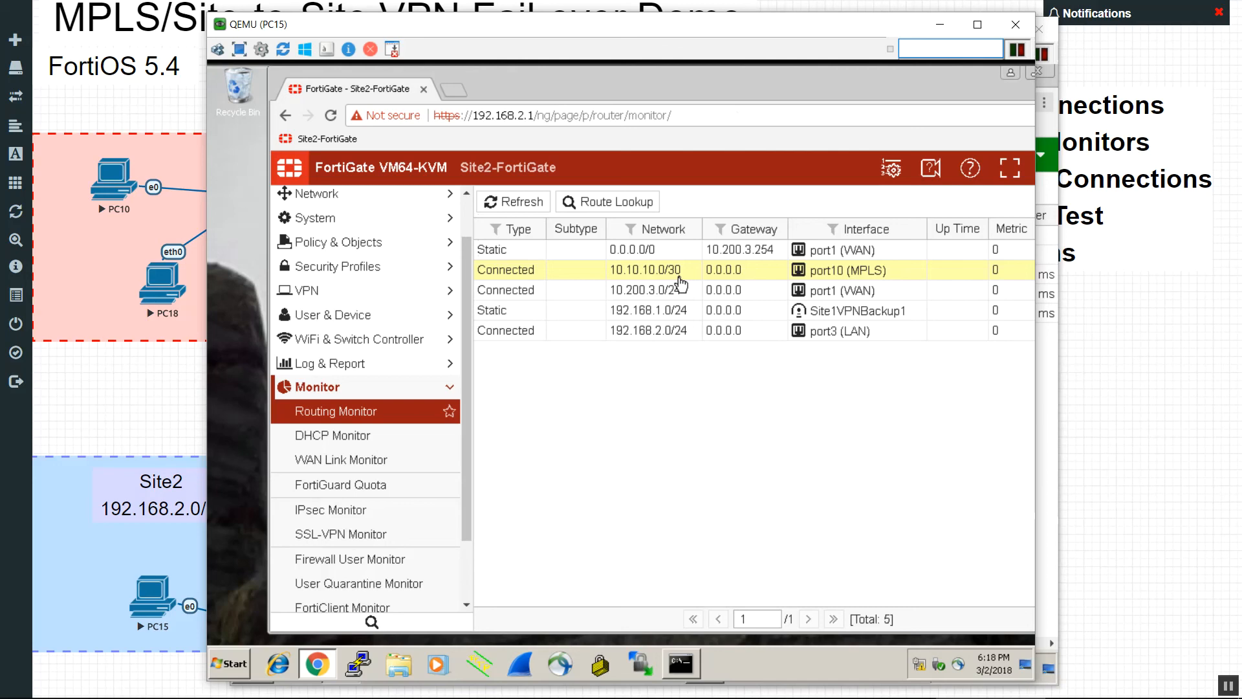
Step: Open and refresh Site2's WAN link monitor to check the port10 MPLS link
{"action": "left_click", "coordinate": [432, 473]}
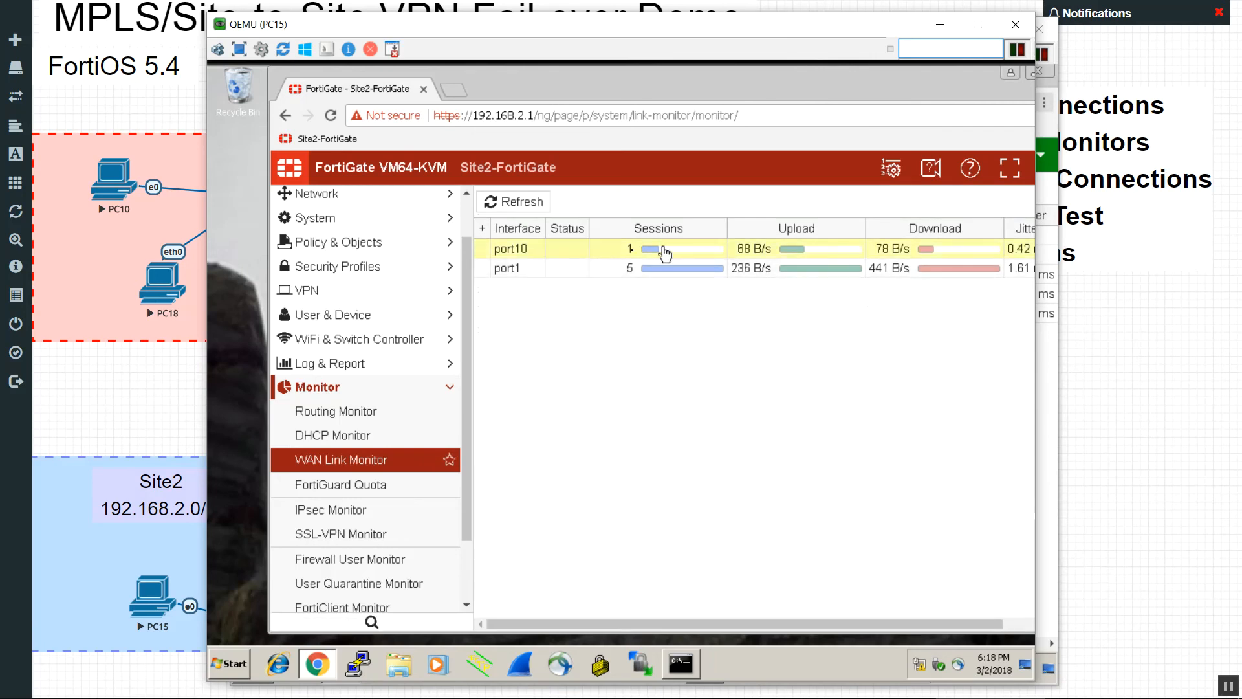
{"action": "left_click", "coordinate": [1007, 626]}
{"action": "left_click_drag", "start_coordinate": [1007, 626], "coordinate": [863, 613]}
{"action": "left_click", "coordinate": [491, 197]}
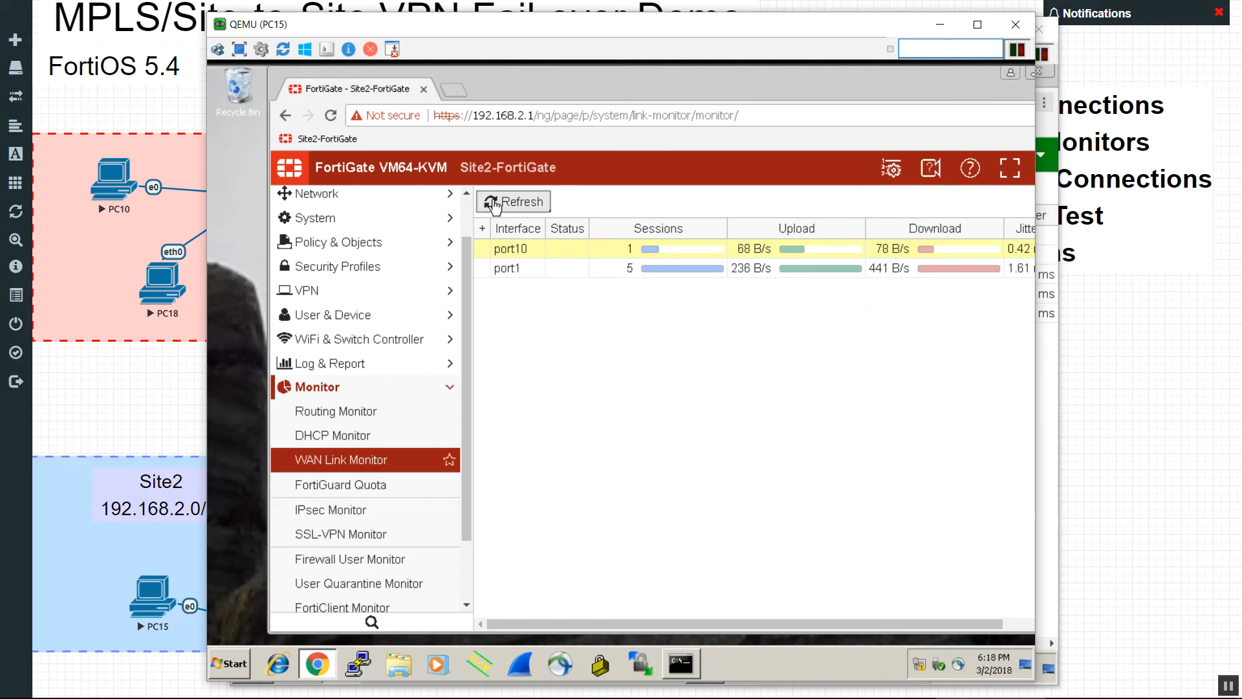
Step: Reopen Site2's routing monitor to check which interface carries the 192.168.1.0/24 route
{"action": "left_click", "coordinate": [387, 412]}
{"action": "left_click", "coordinate": [675, 334]}
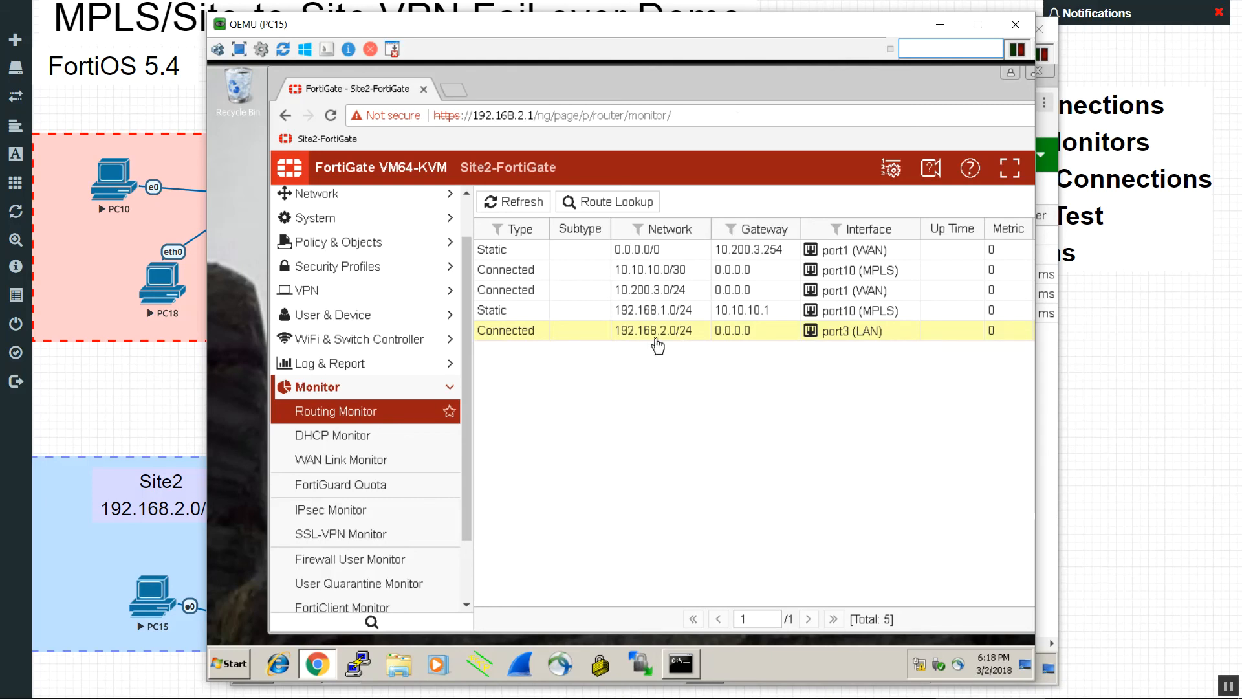
{"action": "left_click", "coordinate": [664, 312]}
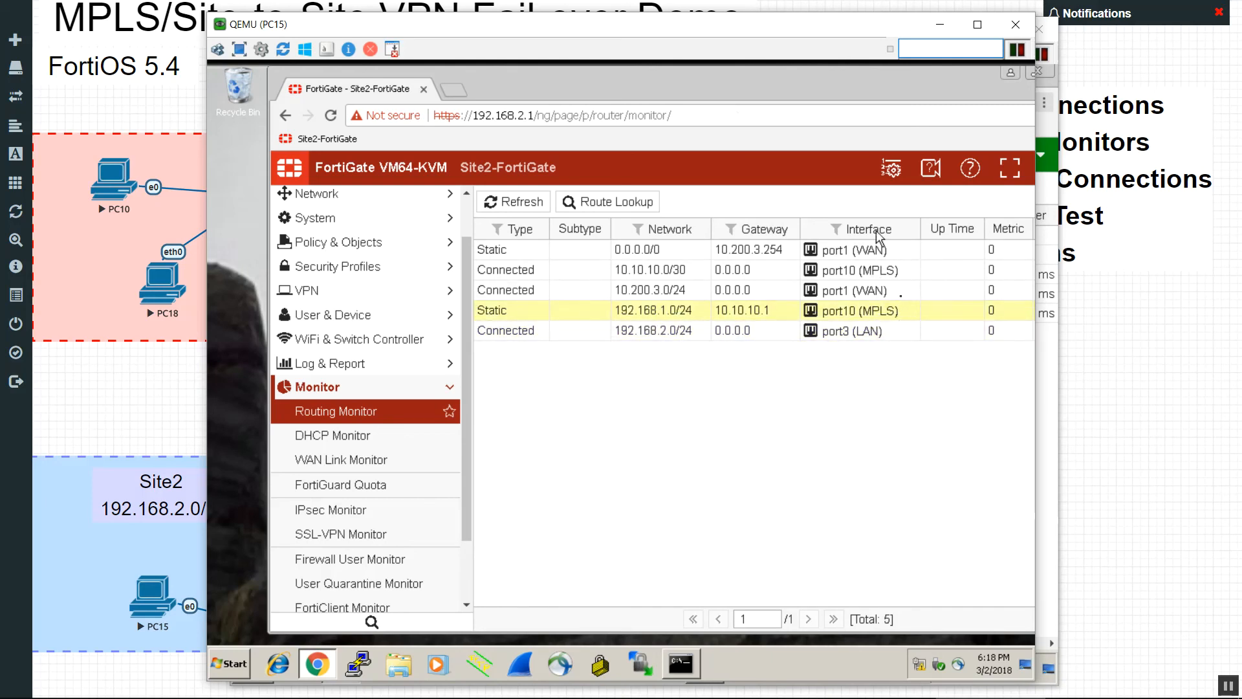
Step: Stop PC15's running ping to 192.168.1.10 and try to run tracert 192.168.1.100 -t
{"action": "left_click", "coordinate": [681, 663]}
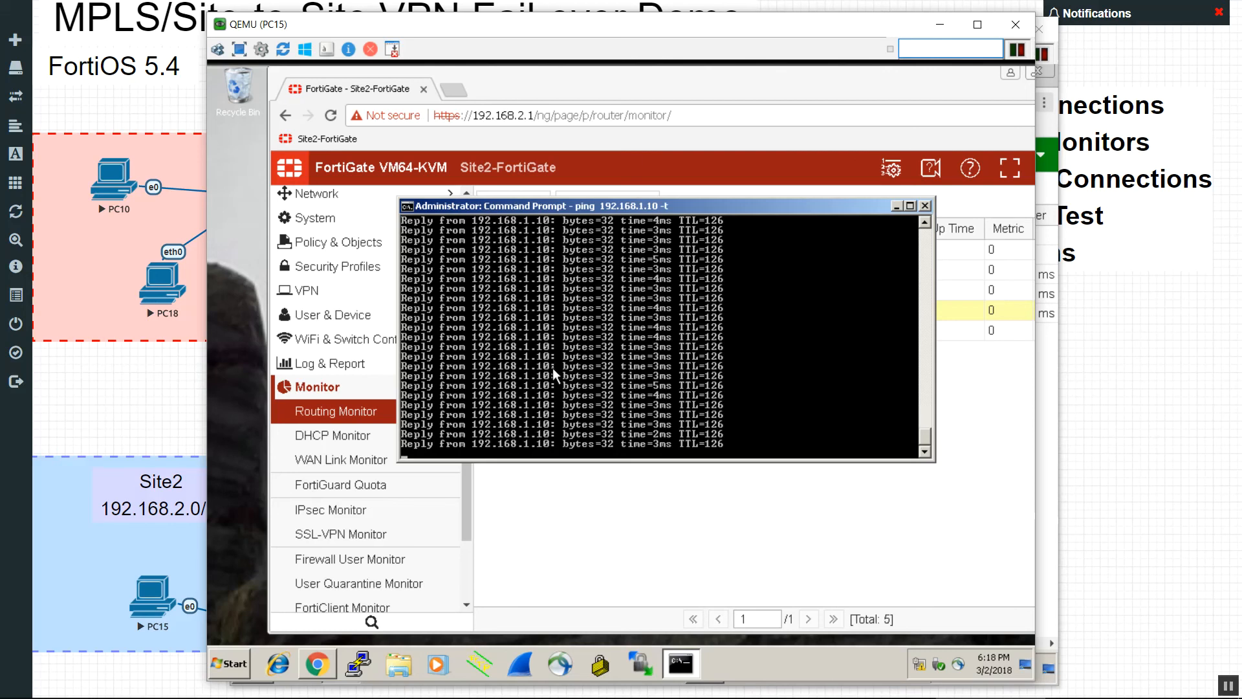
{"action": "key", "text": "ctrl+c"}
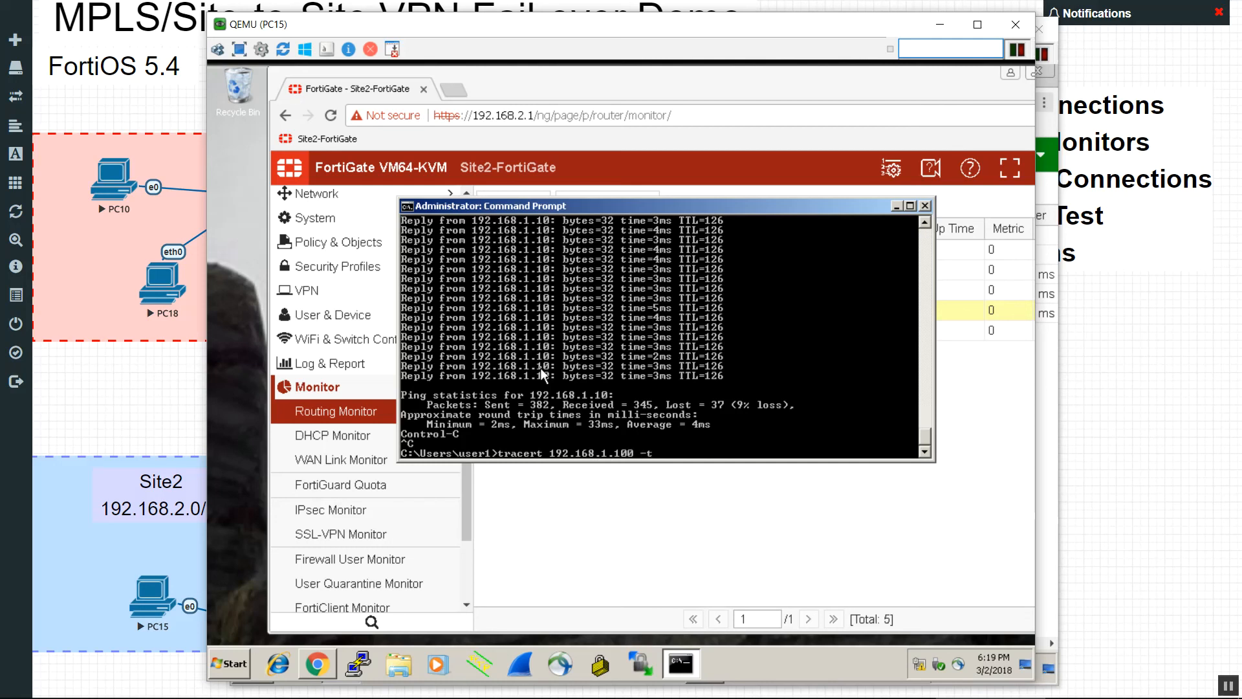
{"action": "key", "text": "Return"}
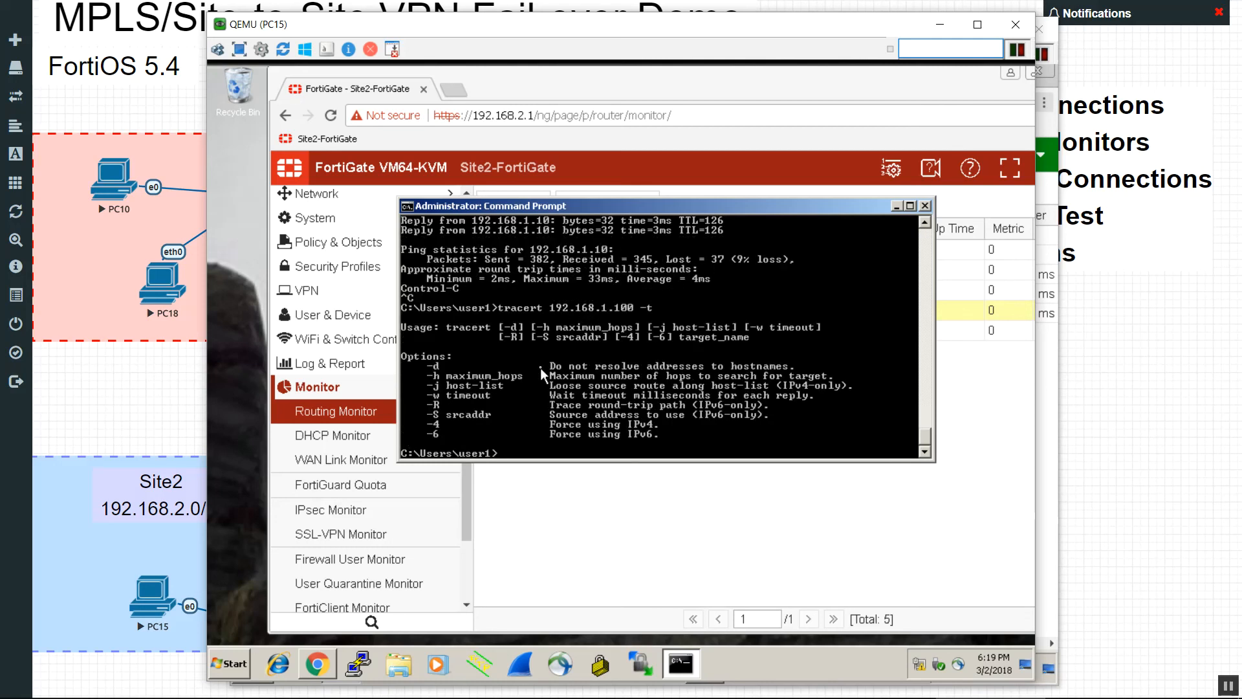
Step: Rerun tracert to 192.168.1.100 without the -t option and close the Command Prompt
{"action": "key", "text": "Up"}
{"action": "key", "text": "BackSpace"}
{"action": "key", "text": "BackSpace"}
{"action": "key", "text": "BackSpace"}
{"action": "key", "text": "Return"}
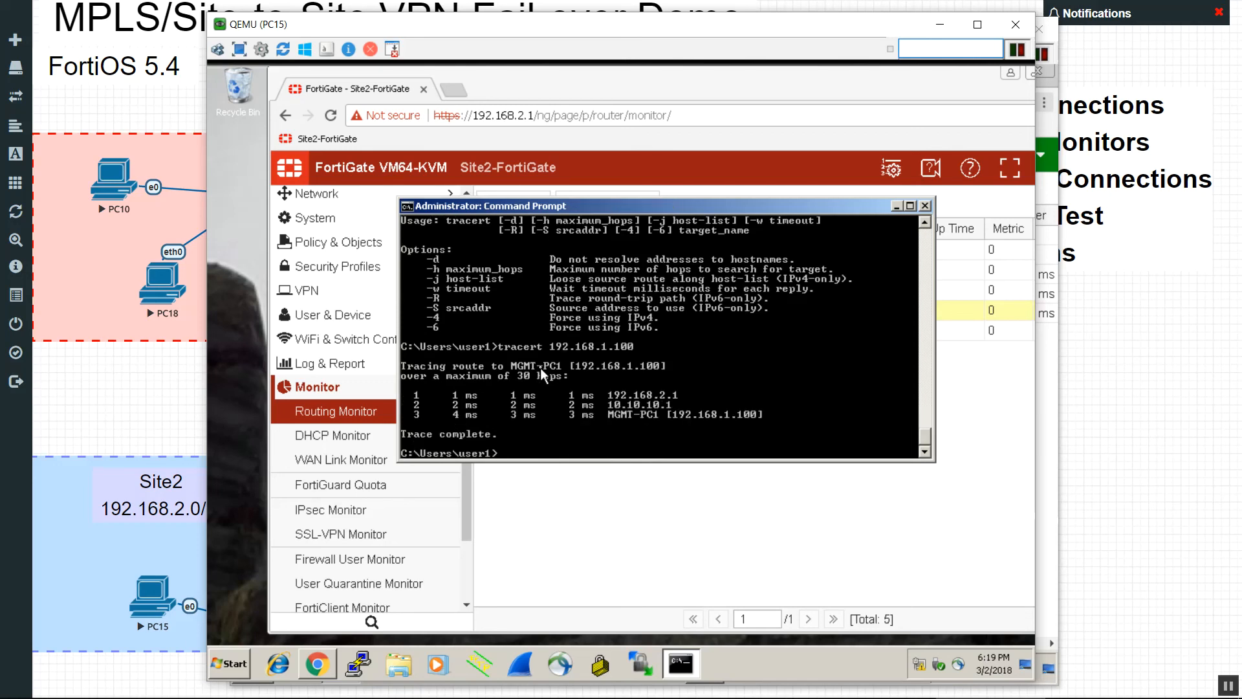
{"action": "left_click", "coordinate": [926, 206]}
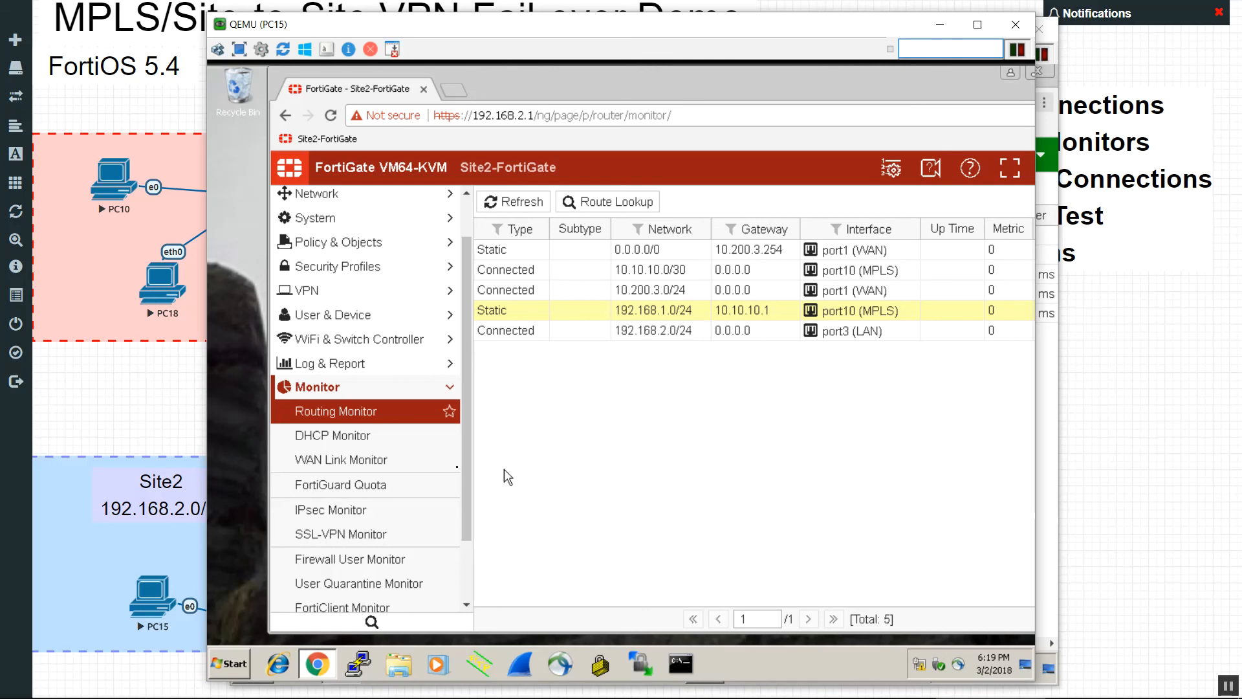
Step: Close the PC15 console window and return to the network topology
{"action": "left_click", "coordinate": [169, 394]}
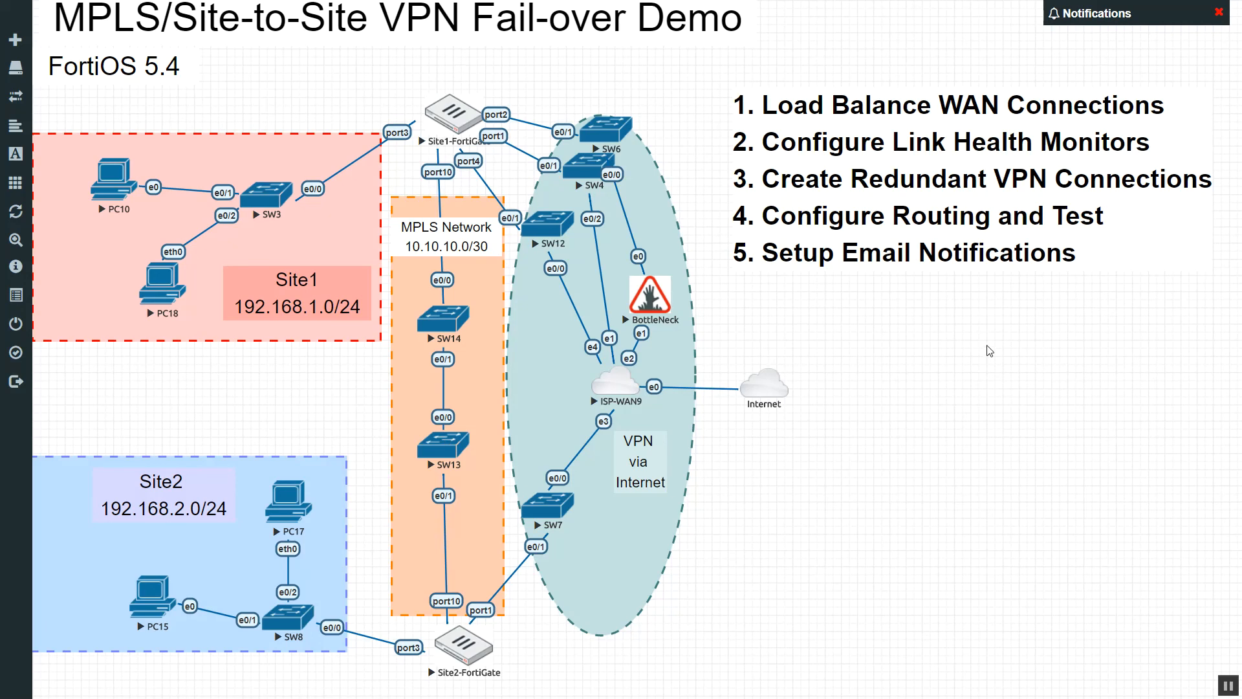
{"action": "key", "text": "alt+Tab"}
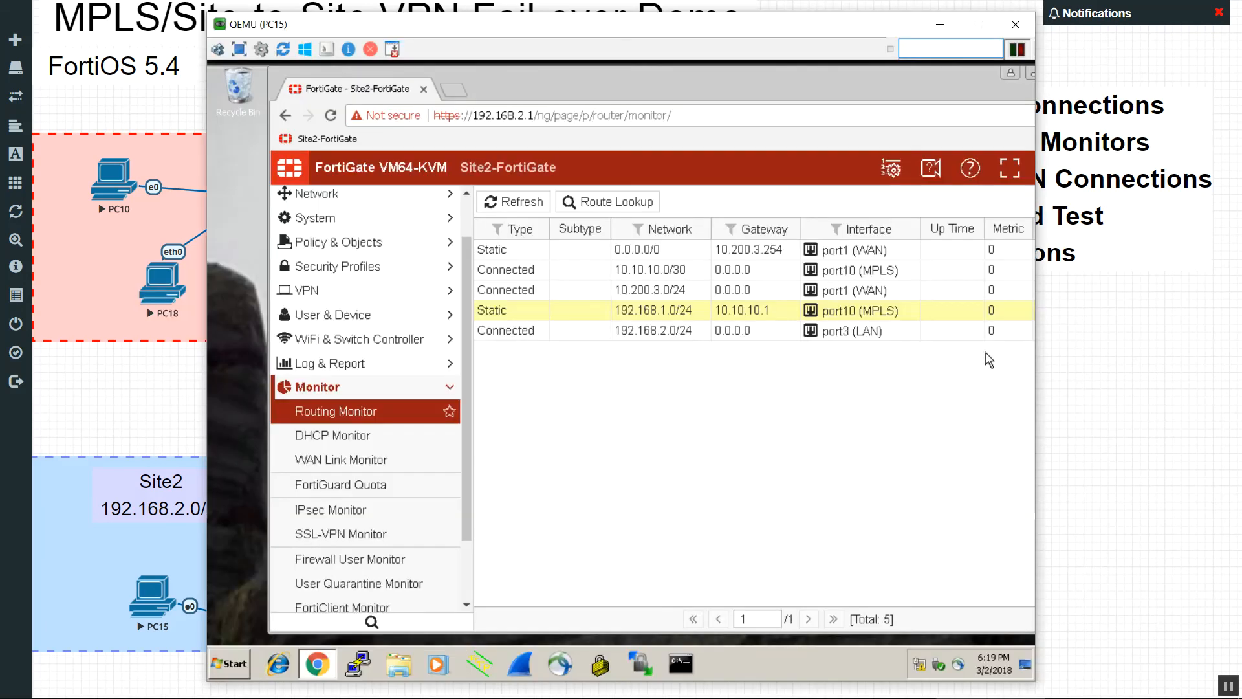
{"action": "left_click", "coordinate": [1012, 24]}
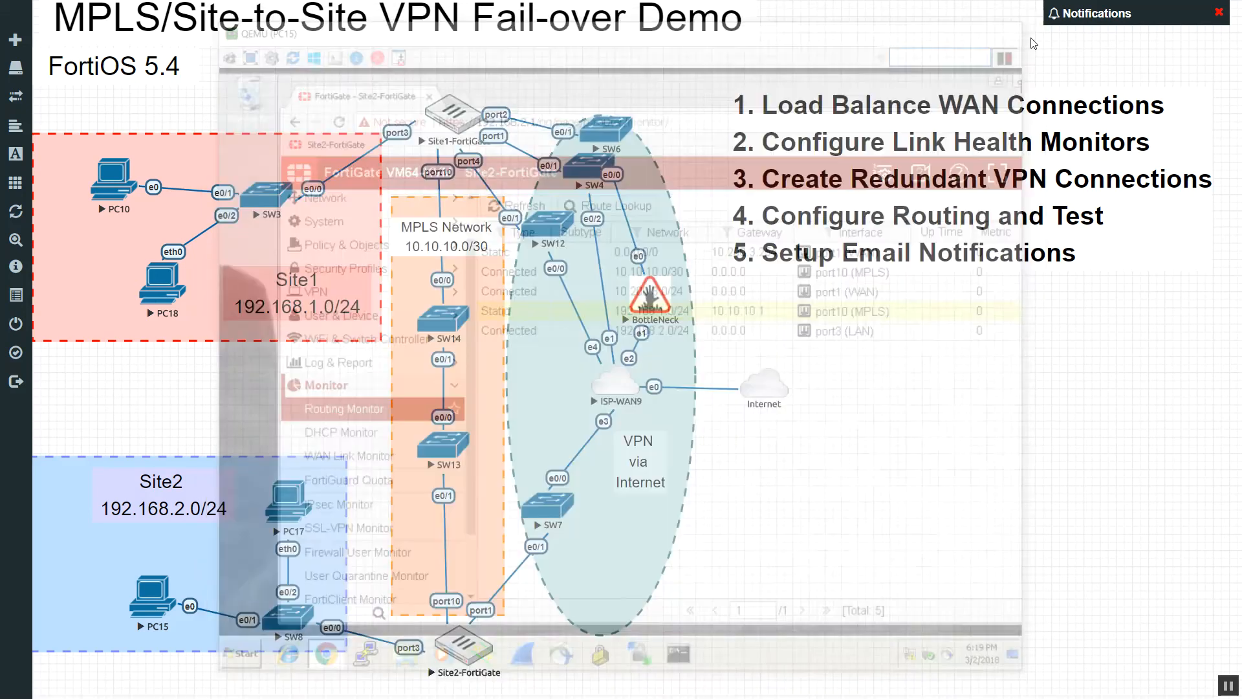
Step: Switch to PC10, refresh Site1's WAN link monitor for port10, and open the routing monitor to check the 192.168.2.0/24 route
{"action": "key", "text": "alt+Tab"}
{"action": "key", "text": "alt+Tab"}
{"action": "key", "text": "alt+Tab"}
{"action": "key", "text": "alt+Tab"}
{"action": "key", "text": "alt+Tab"}
{"action": "key", "text": "alt+Tab"}
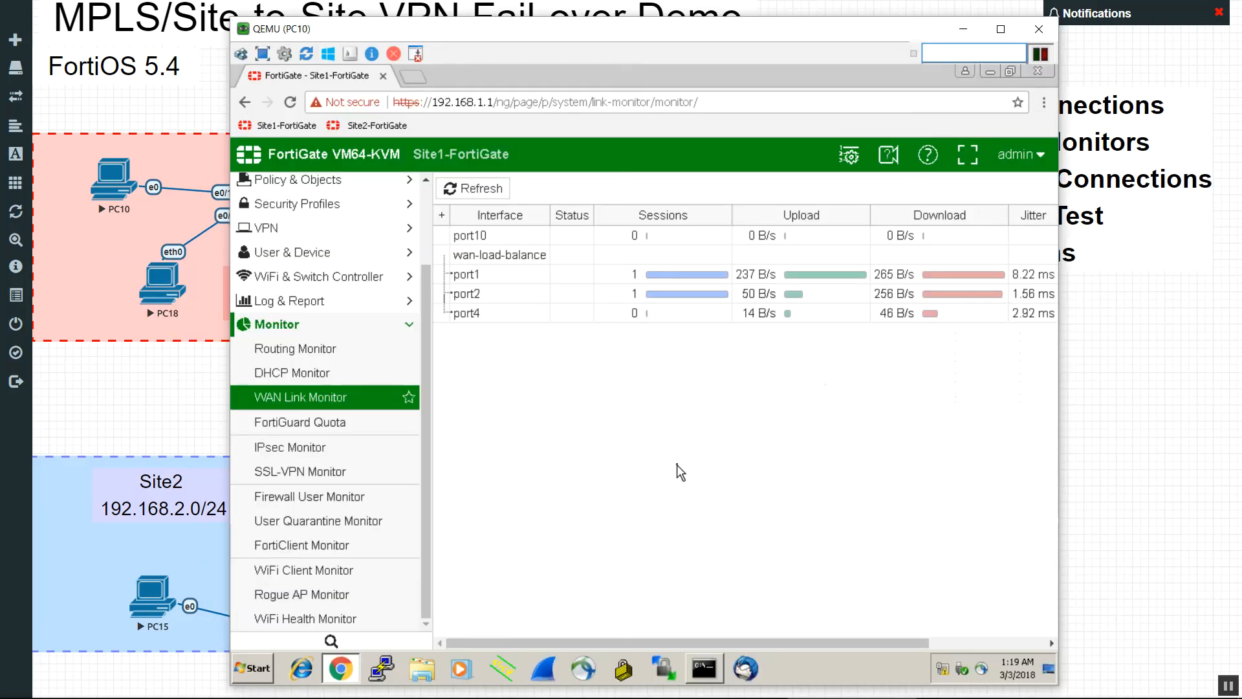
{"action": "left_click", "coordinate": [469, 190]}
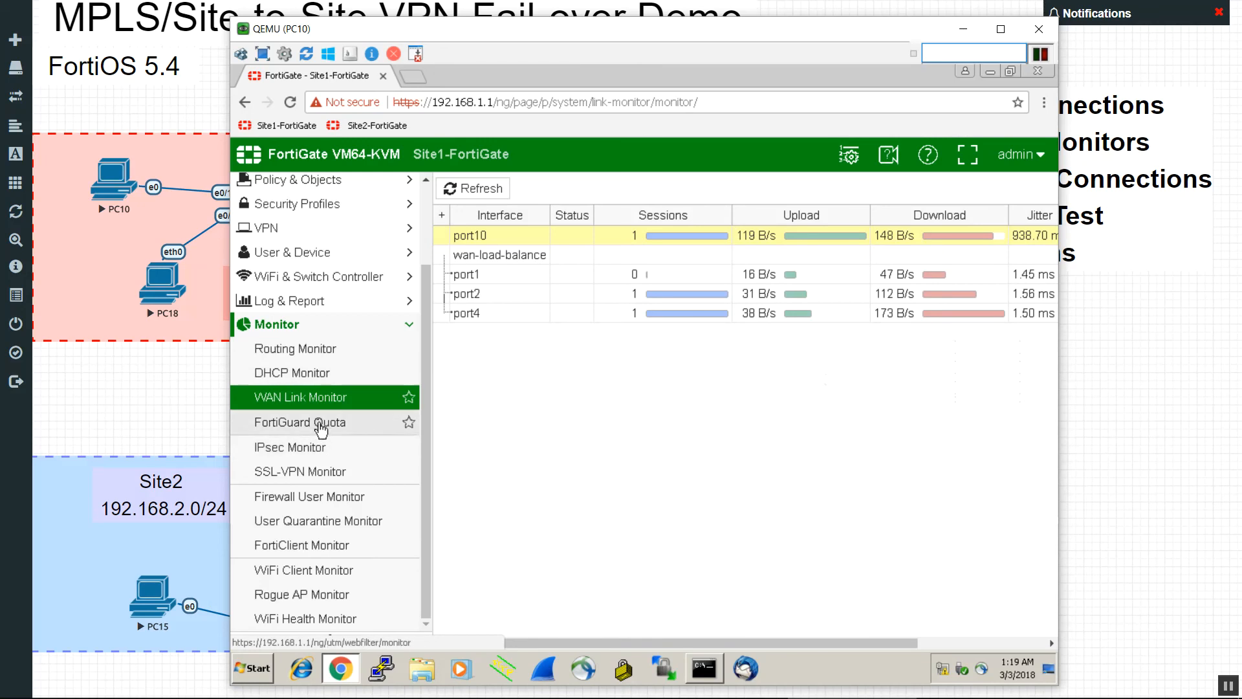
{"action": "left_click", "coordinate": [308, 355]}
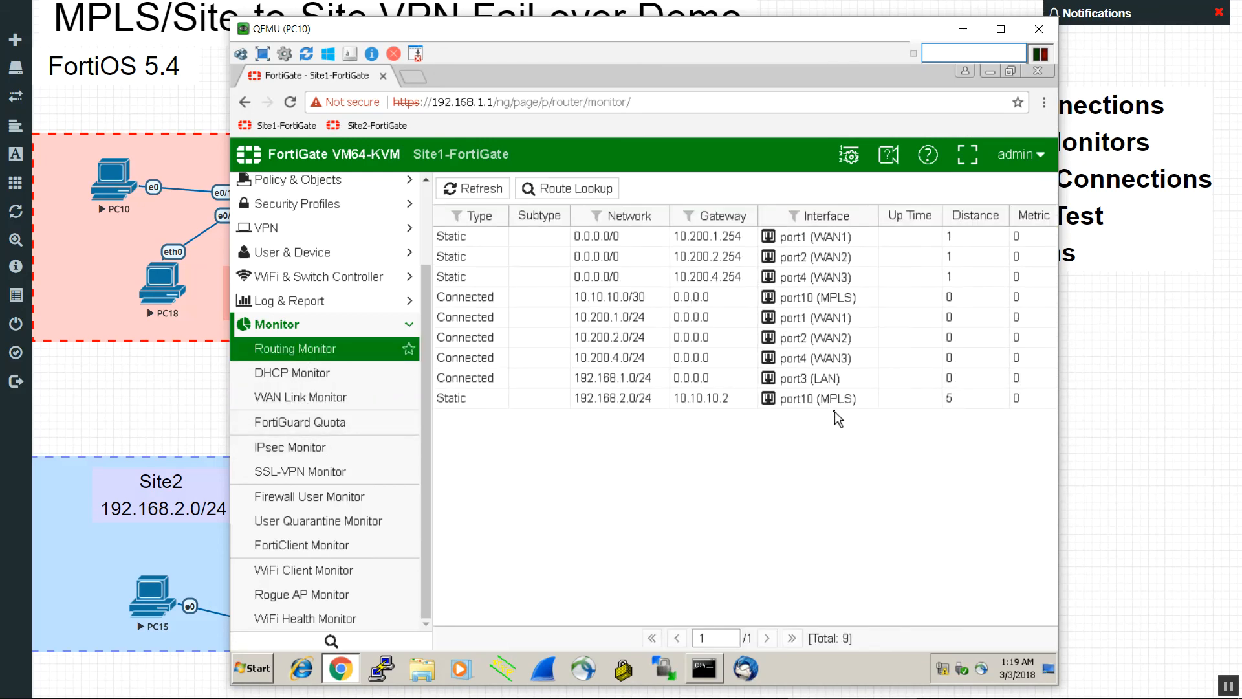